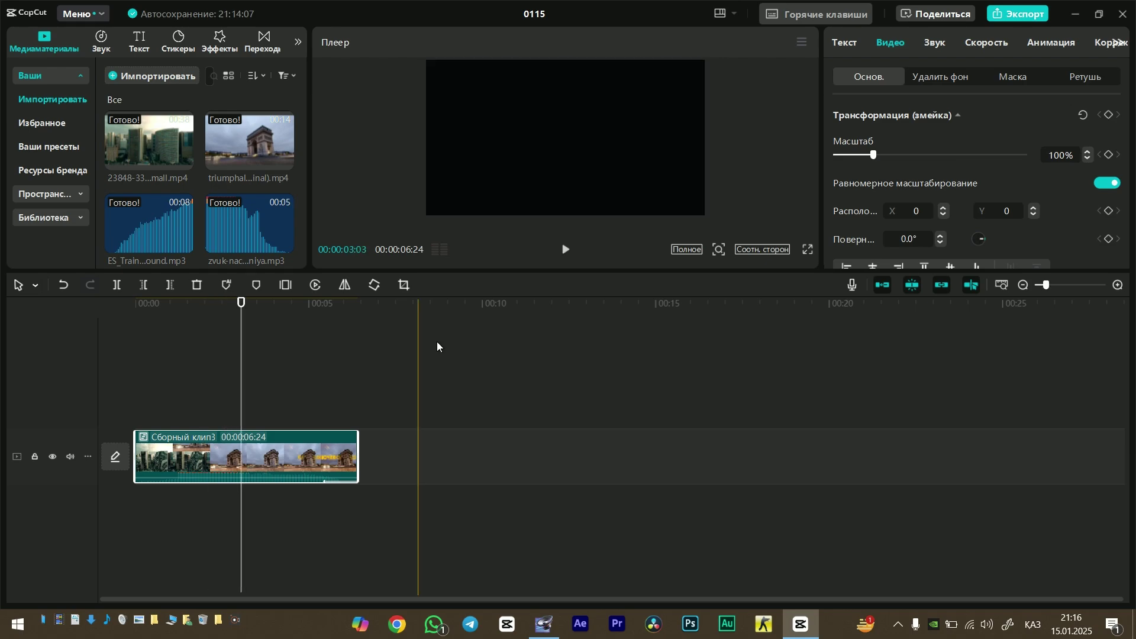
Enlarge the player area and clear the compound clip from the timeline.
left_click_drag(583, 272, 586, 342)
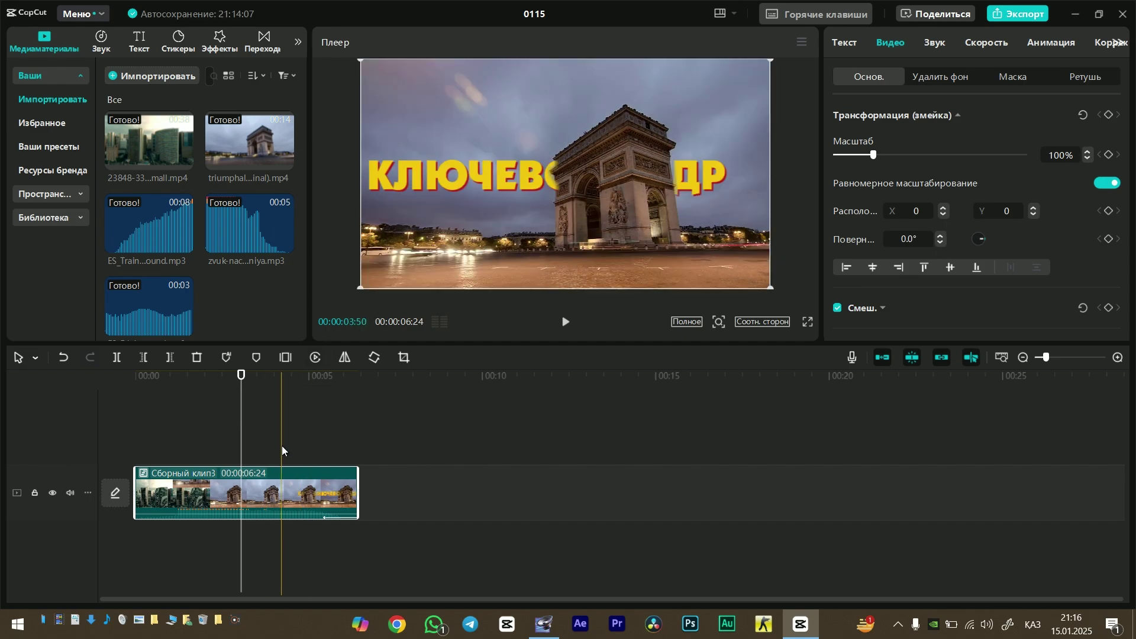
right_click(305, 493)
left_click(332, 113)
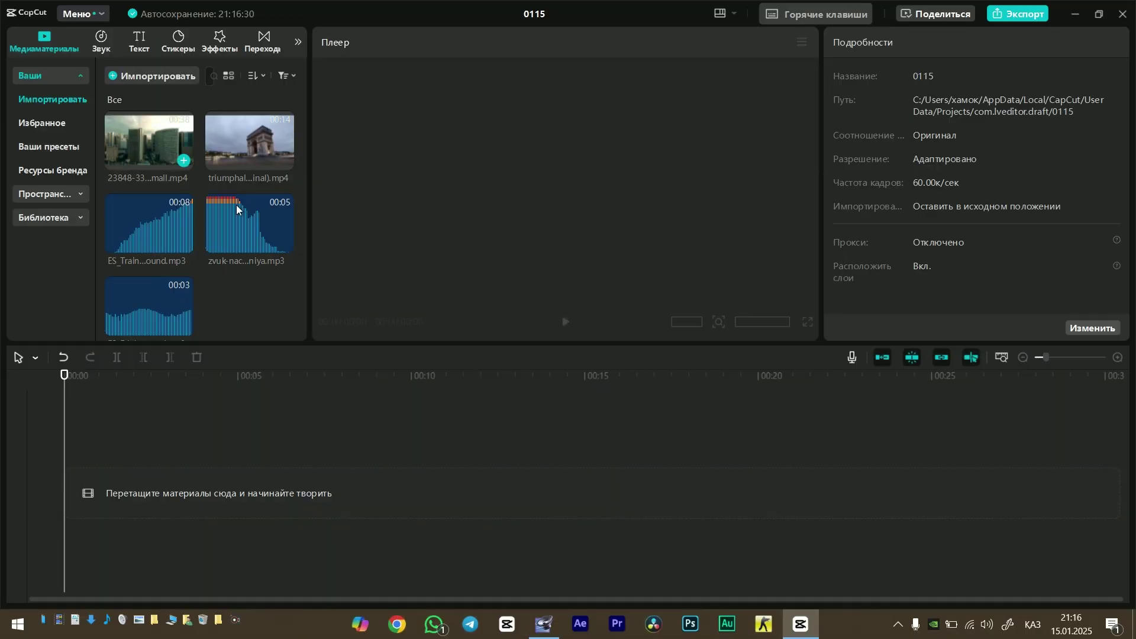
Place the city clip on the main track and the triumphal arch clip on a track above it, starting a few seconds in.
left_click_drag(168, 167, 132, 495)
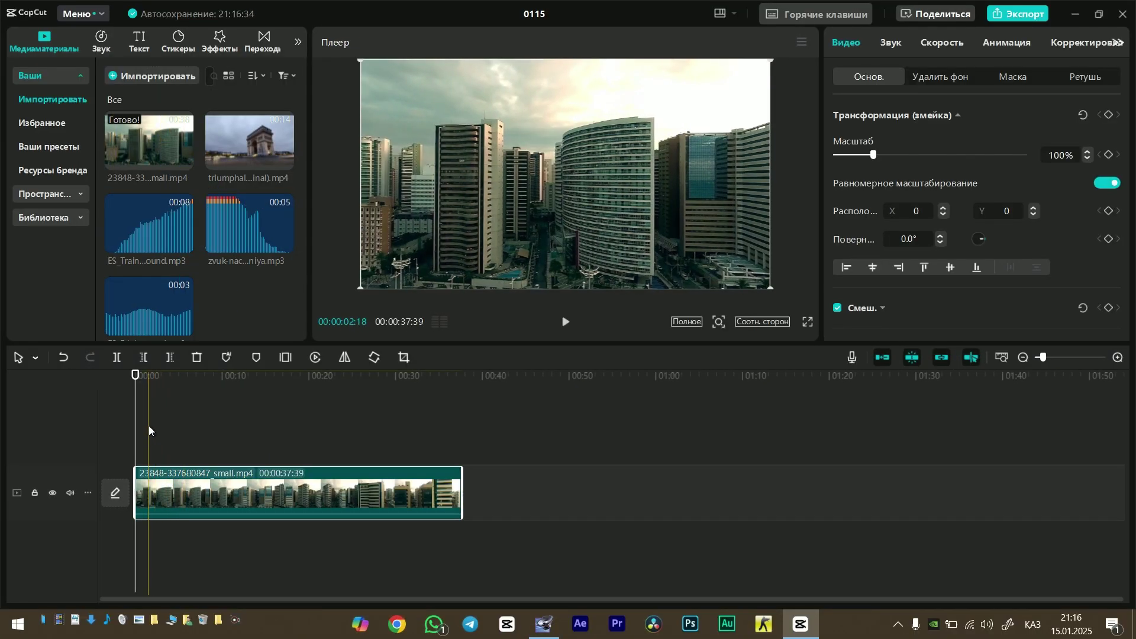
left_click(148, 425)
key("space")
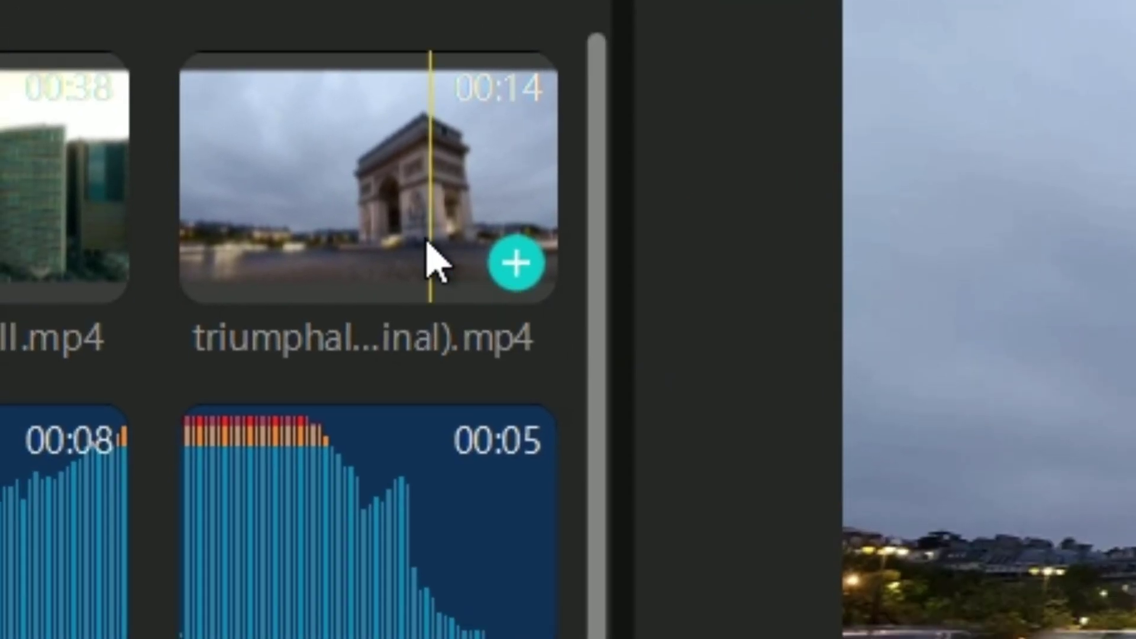
left_click_drag(435, 264, 519, 343)
left_click(267, 292)
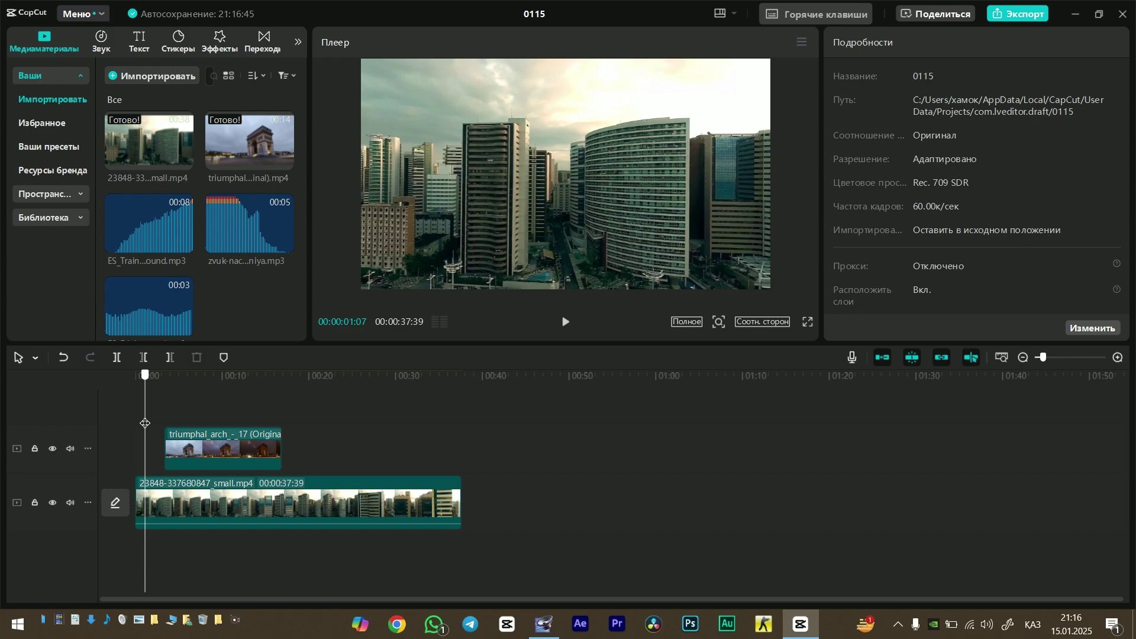
Preview the cut from the city footage to the triumphal arch clip.
left_click_drag(145, 423, 156, 426)
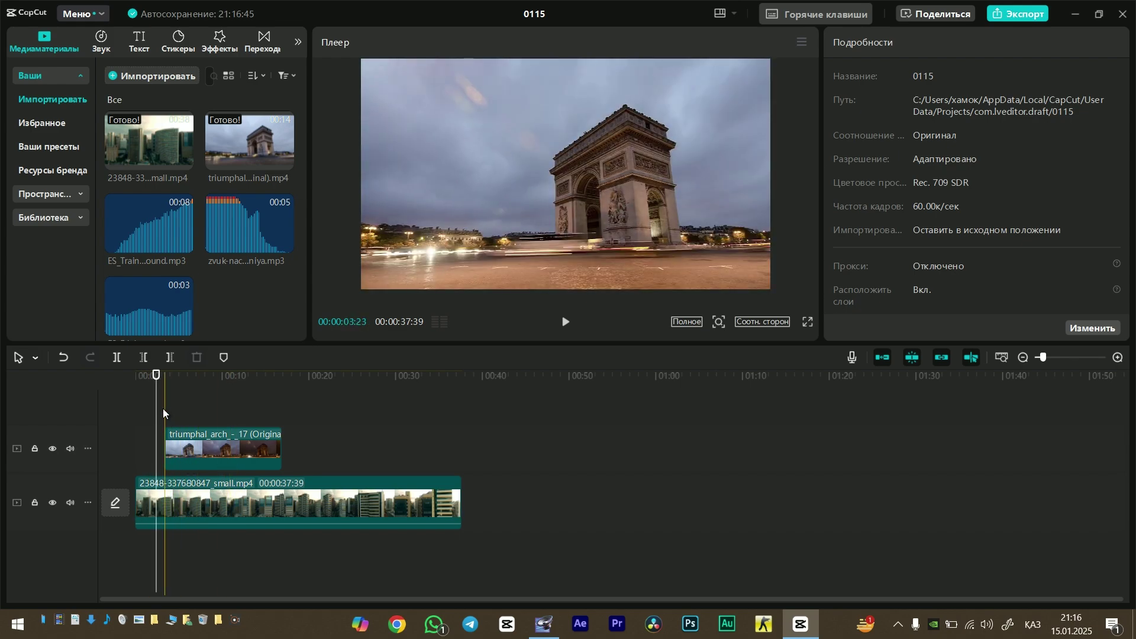
left_click(159, 410)
left_click_drag(159, 410, 111, 413)
key("space")
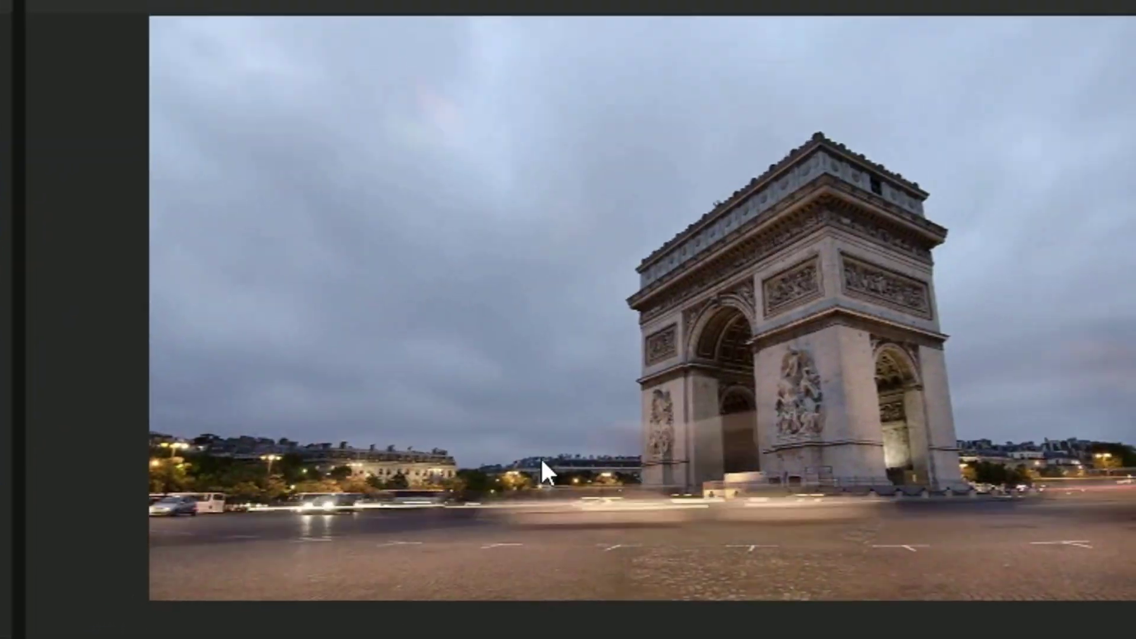
key("space")
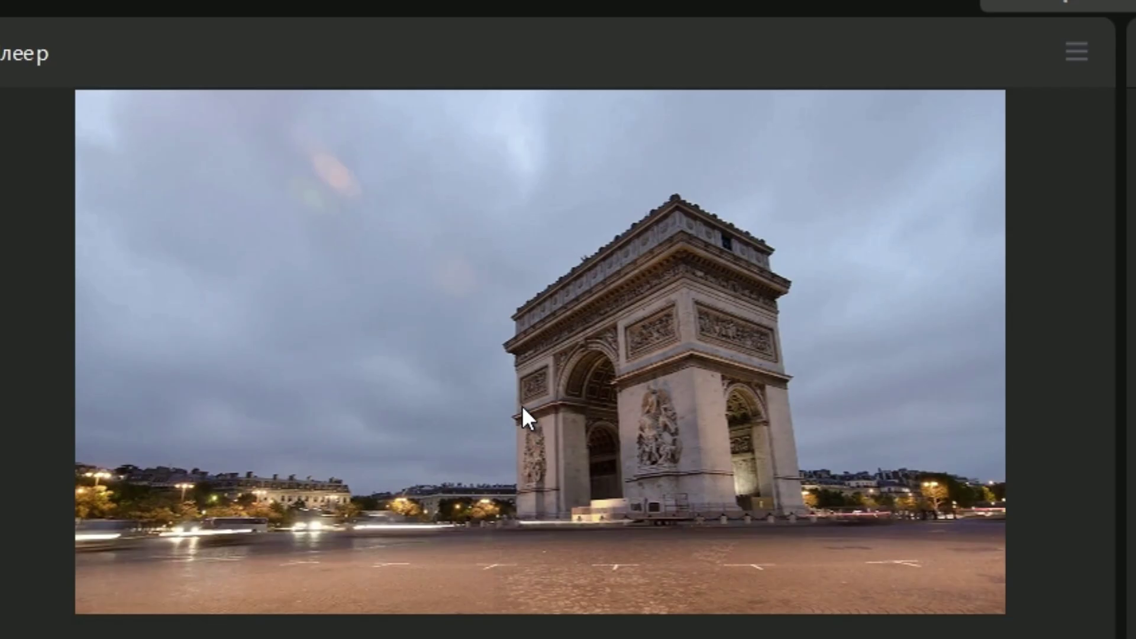
left_click(556, 202)
left_click_drag(556, 201, 633, 133)
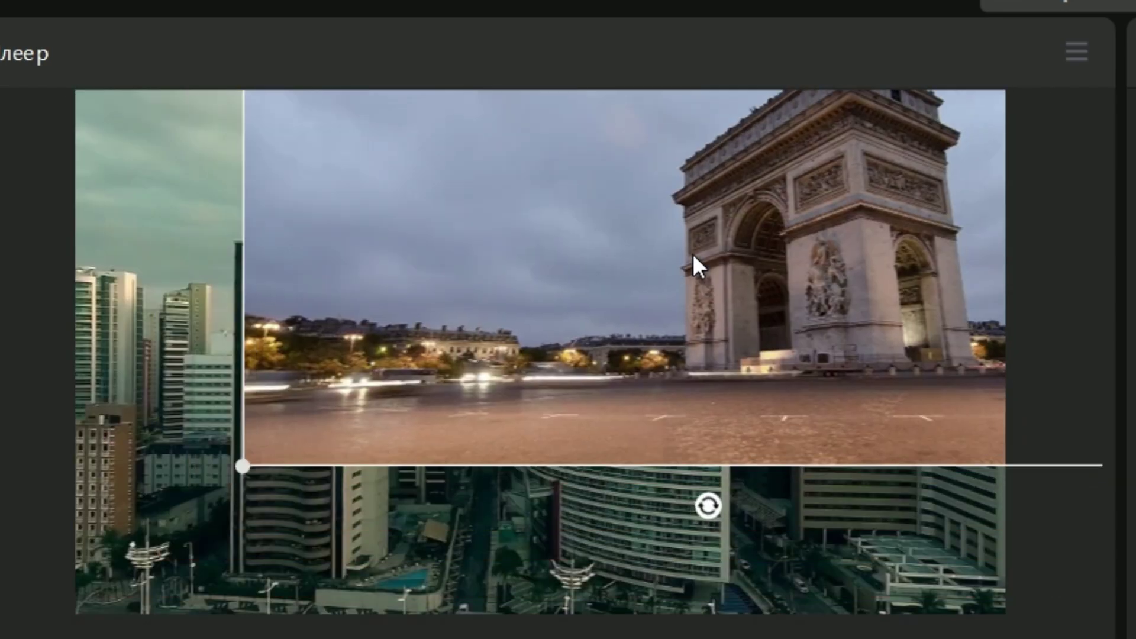
left_click_drag(693, 254, 537, 288)
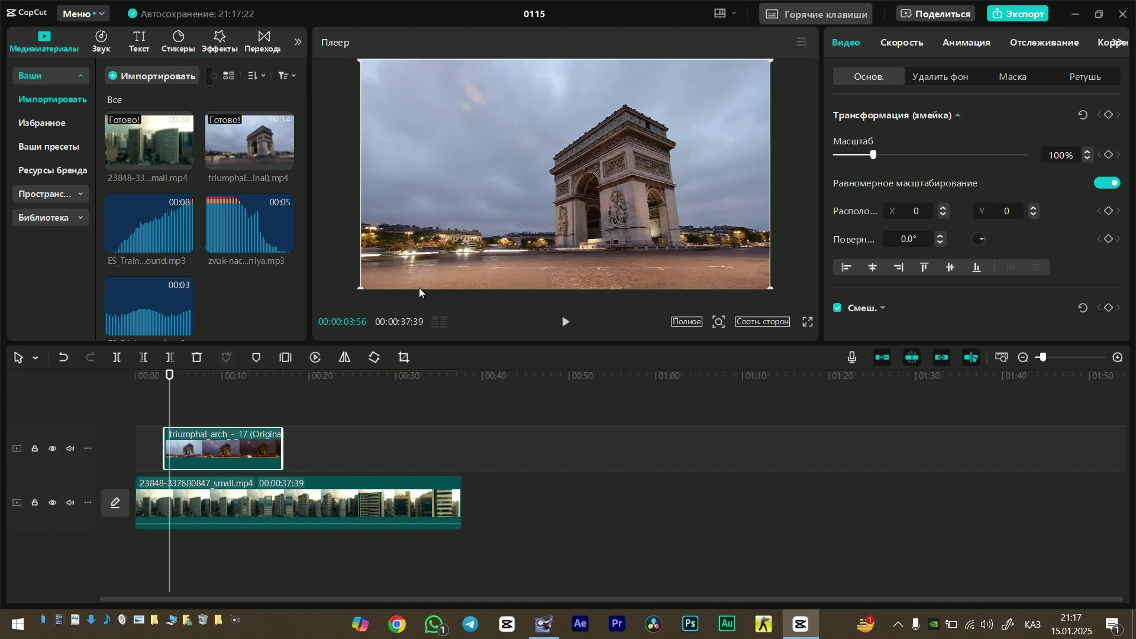
At the arch clip's start, 00:00:03:23, move the arch image straight up out of the frame to Y 2159.
left_click(153, 428)
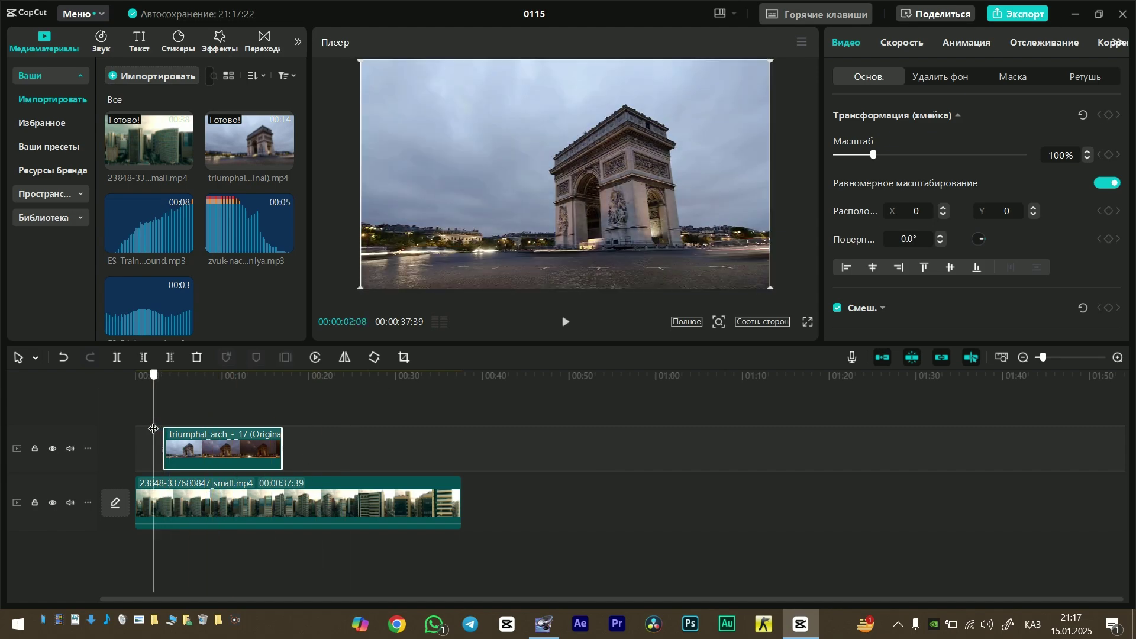
mouse_move(153, 428)
left_mouse_down()
mouse_move(173, 427)
mouse_move(164, 421)
left_mouse_up()
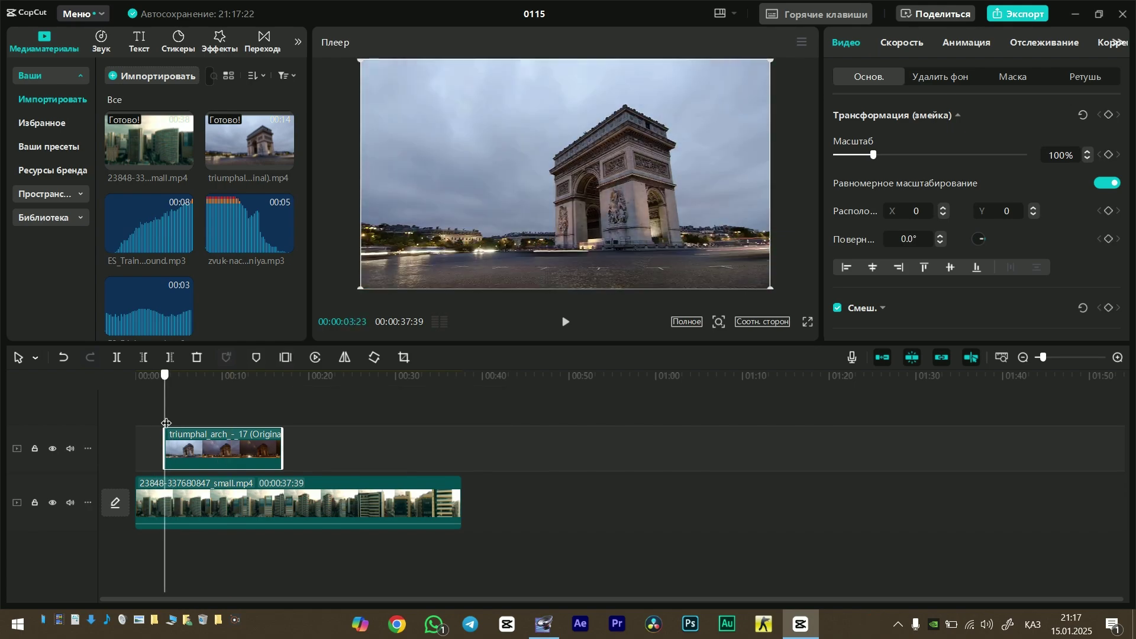
left_click_drag(546, 188, 545, 188)
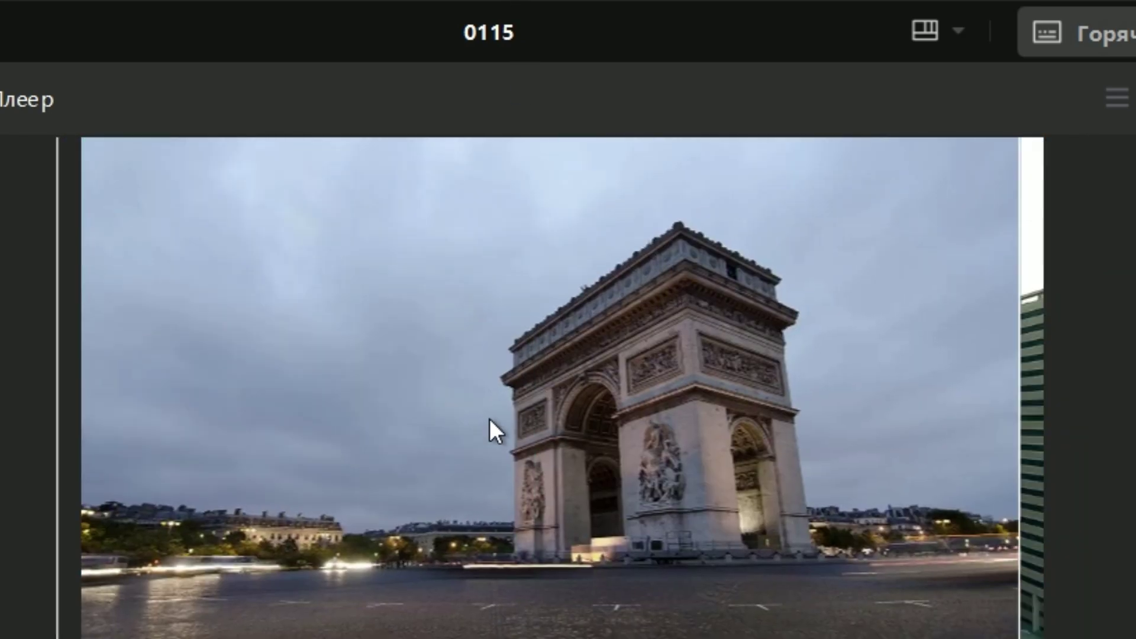
left_click_drag(489, 418, 508, 464)
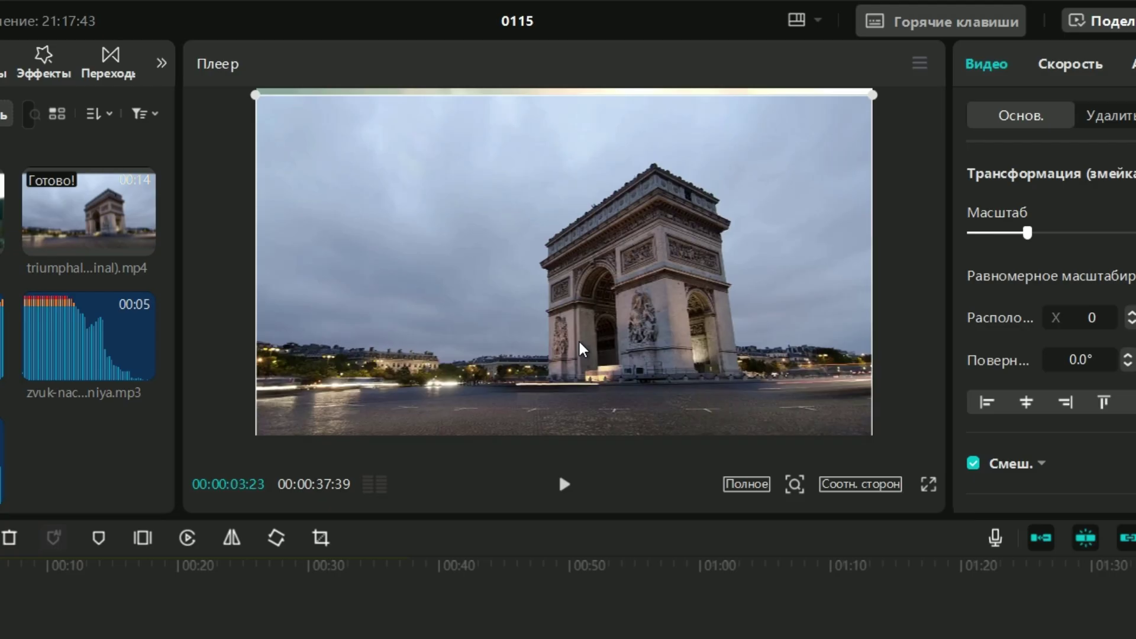
left_click_drag(580, 350, 582, 43)
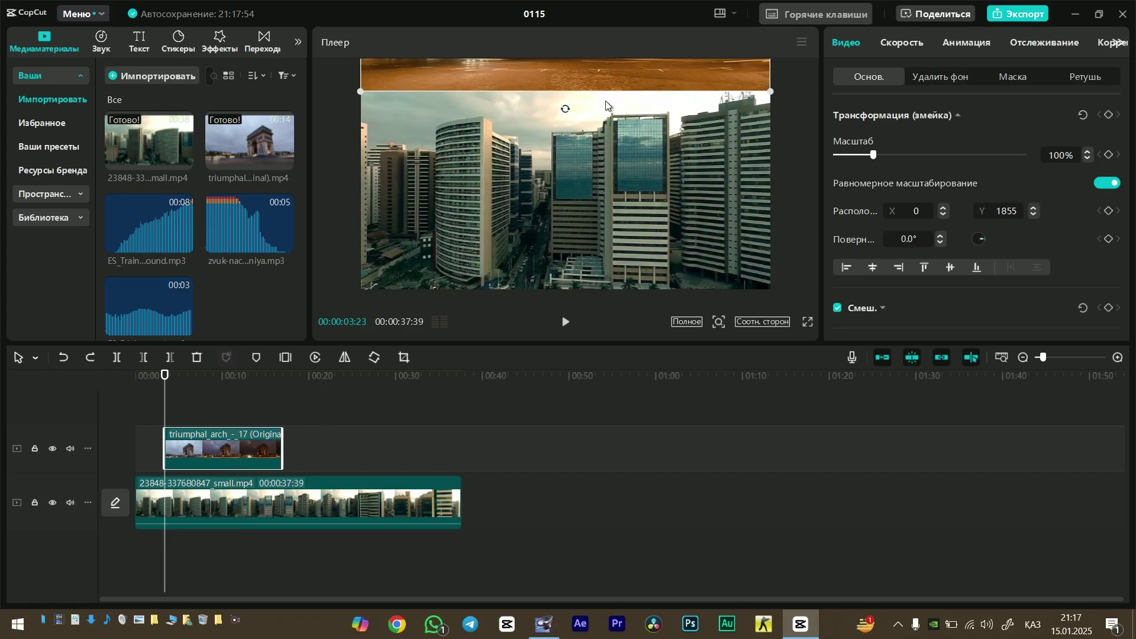
left_click_drag(606, 101, 619, 36)
Add a position keyframe to the arch clip at 00:00:03:23.
mouse_move(717, 325)
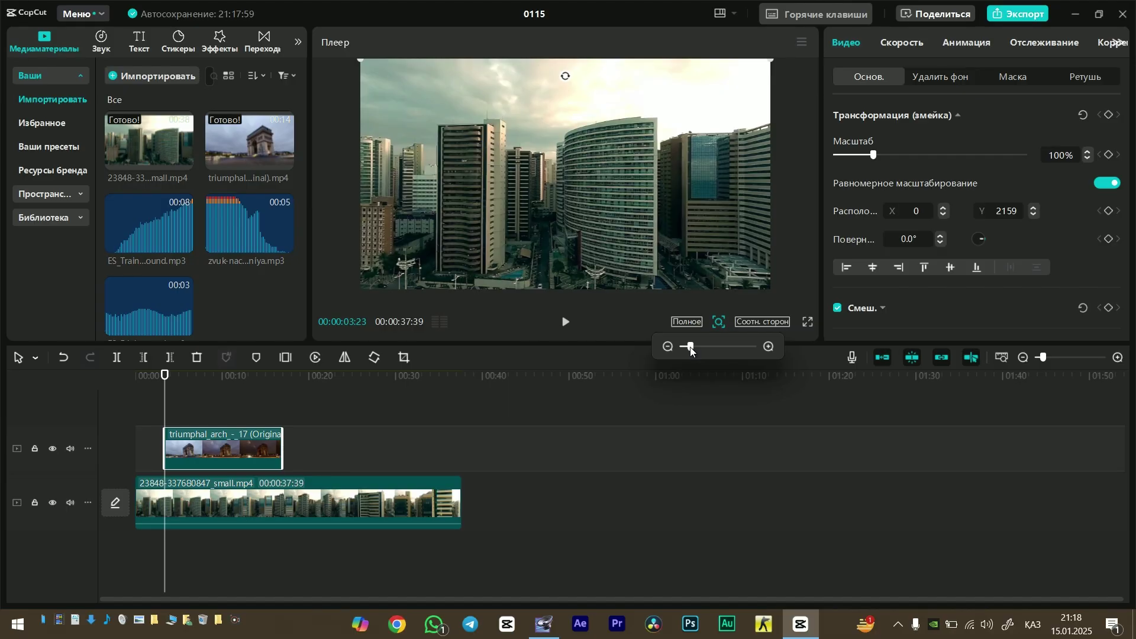
left_click_drag(733, 485, 725, 485)
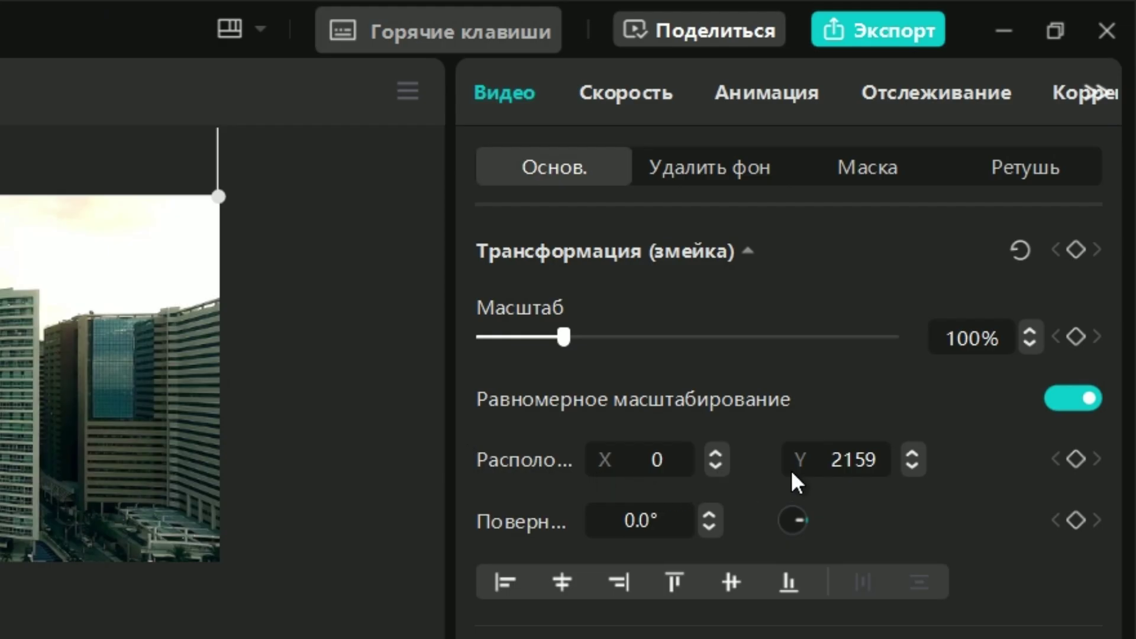
left_click(1077, 461)
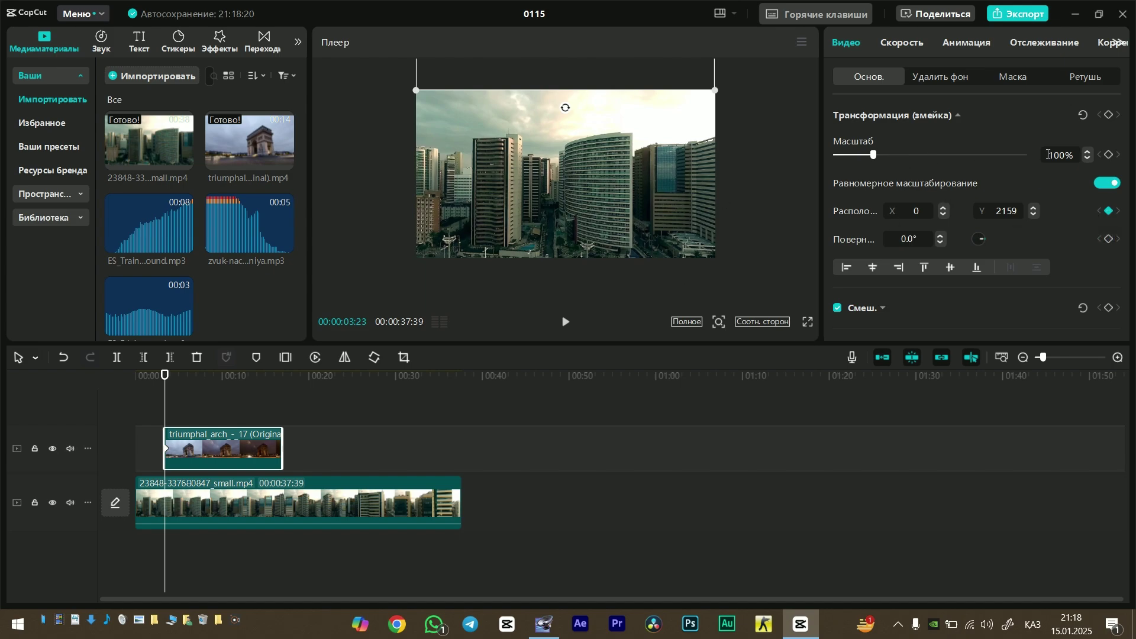
Move the playhead to 00:00:03:51, shortly after the arch clip's first position keyframe.
scroll(903, 276, "down", 1)
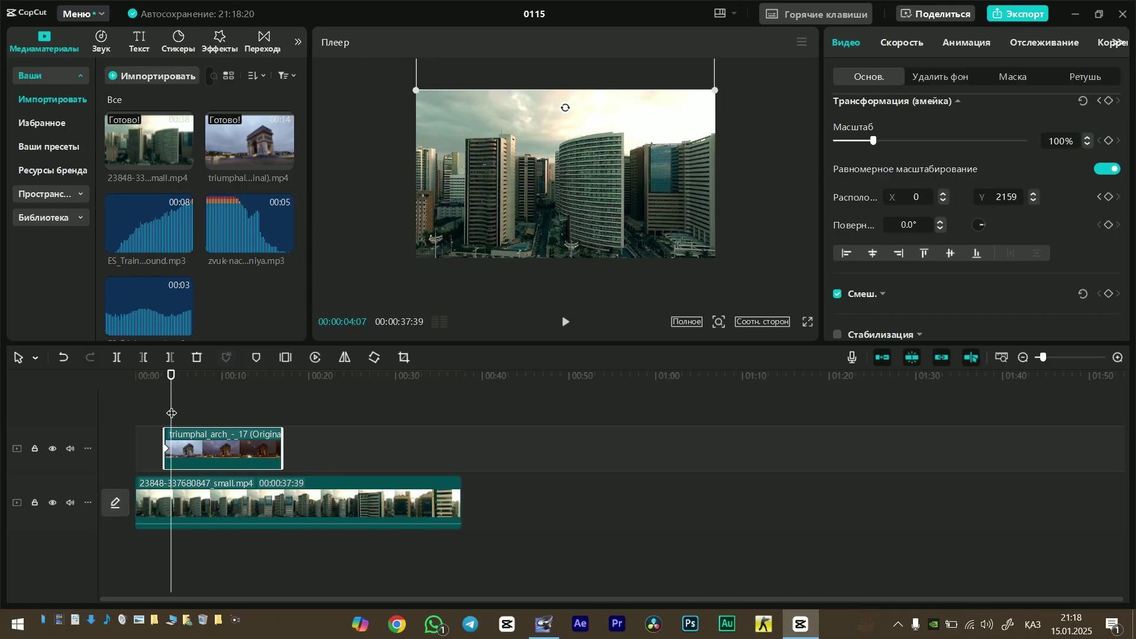
scroll(172, 412, "up", 2)
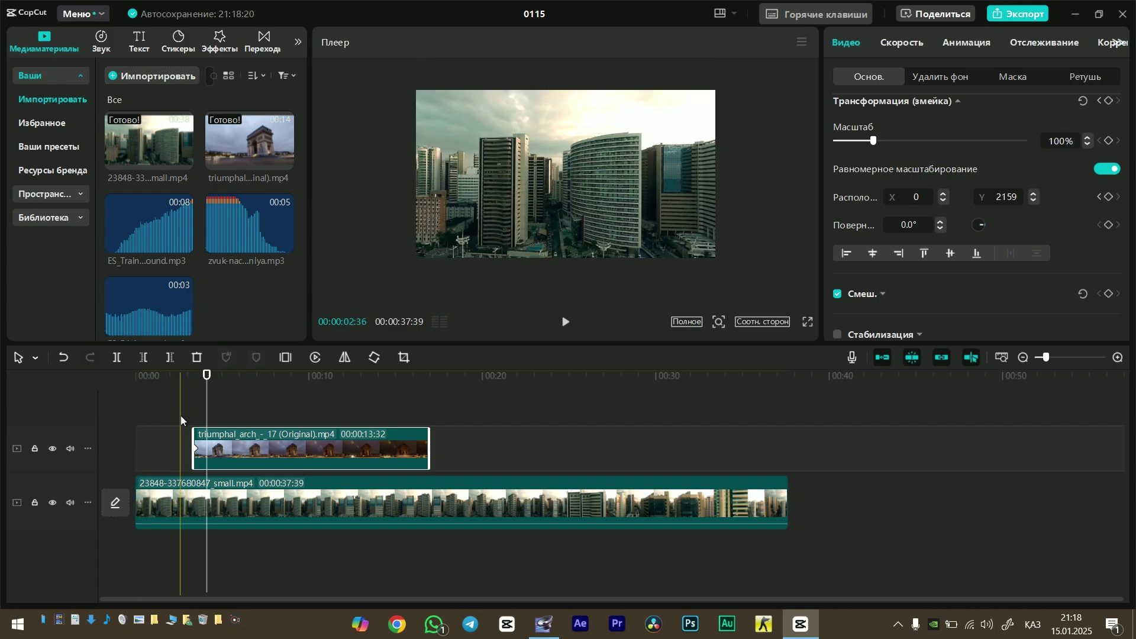
scroll(183, 415, "up", 2)
scroll(229, 416, "up", 2)
scroll(246, 415, "up", 3)
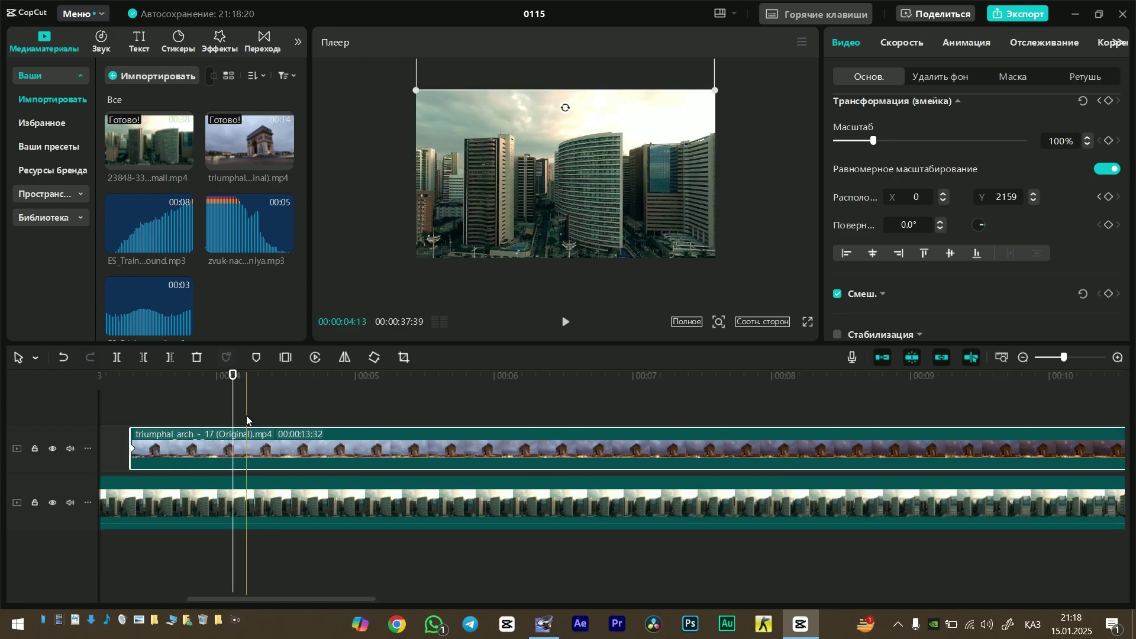
scroll(236, 417, "left", 3)
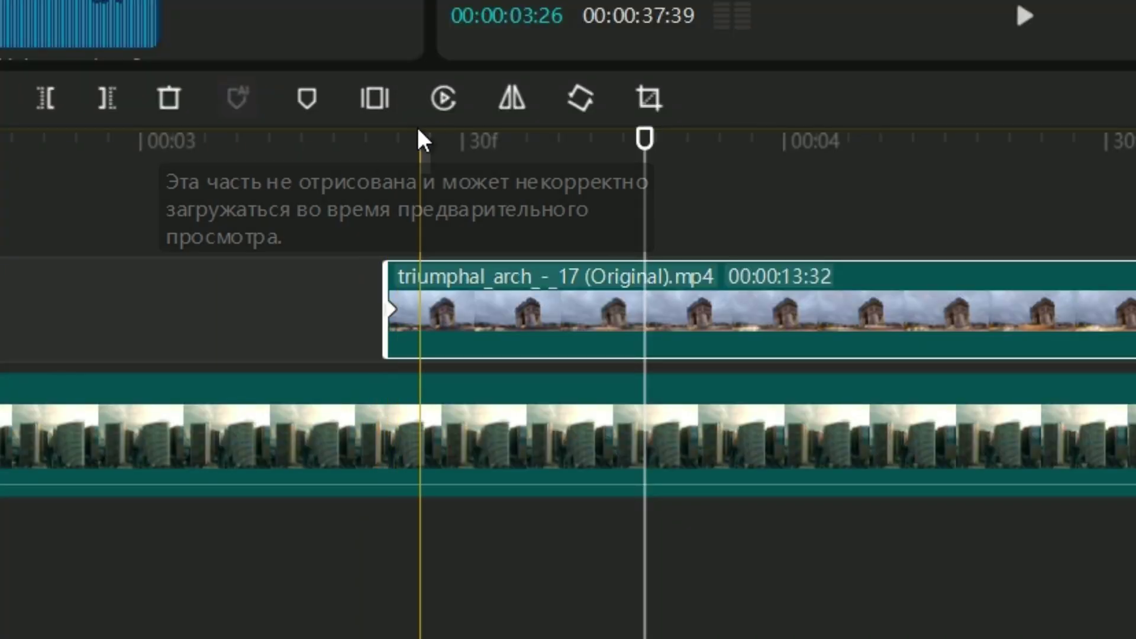
left_click(613, 145)
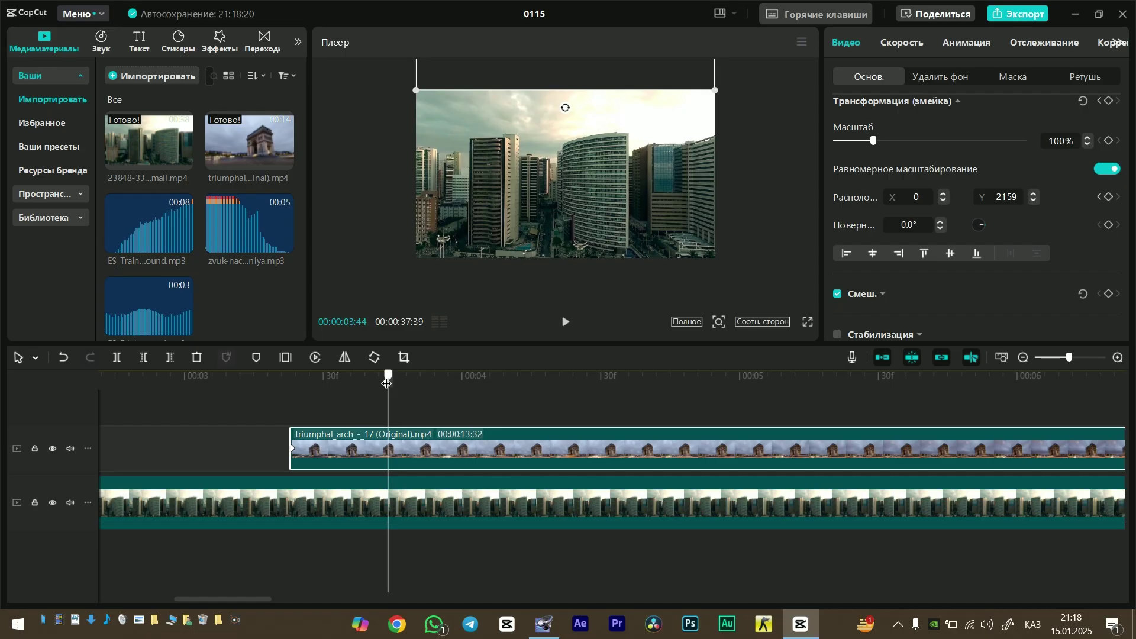
left_click_drag(383, 383, 351, 390)
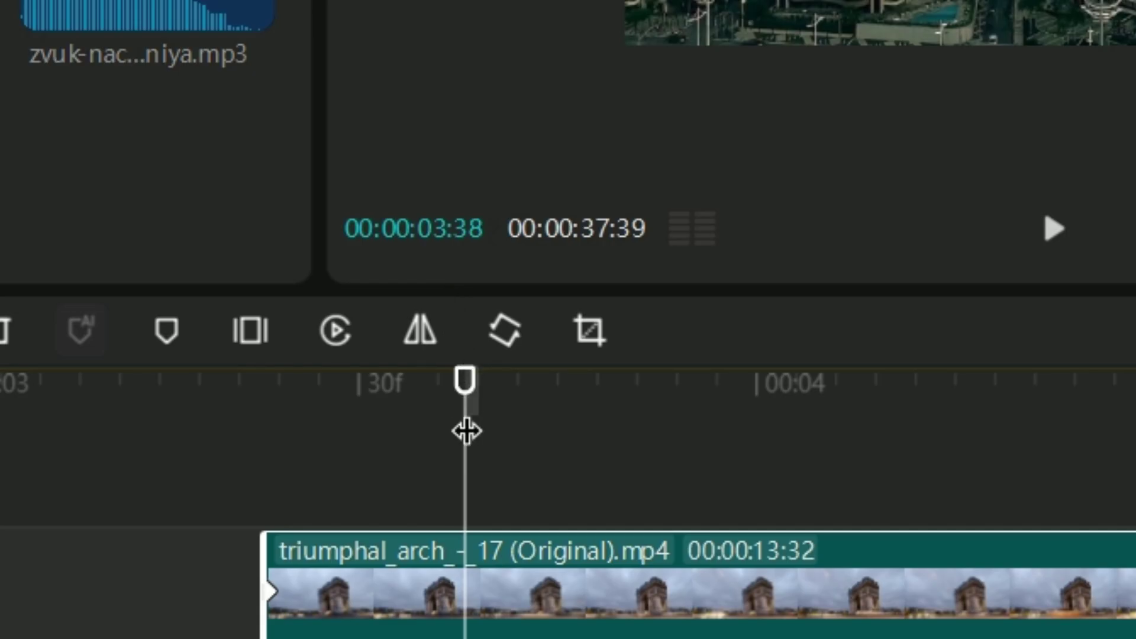
left_click_drag(360, 392, 400, 416)
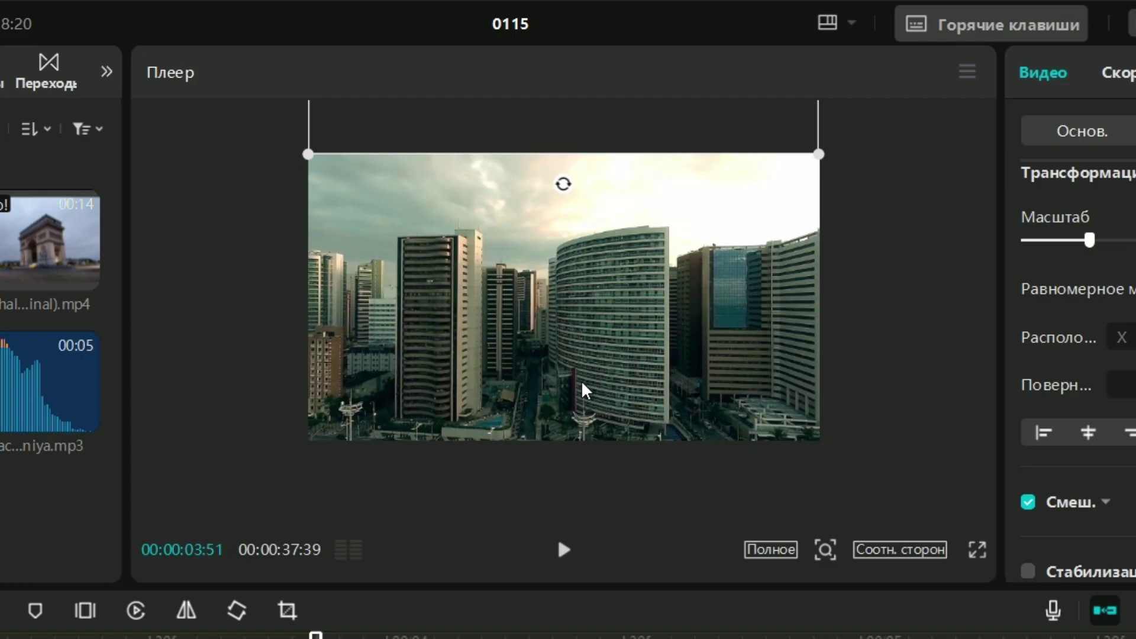
left_click_drag(635, 132, 631, 360)
key("ctrl+z")
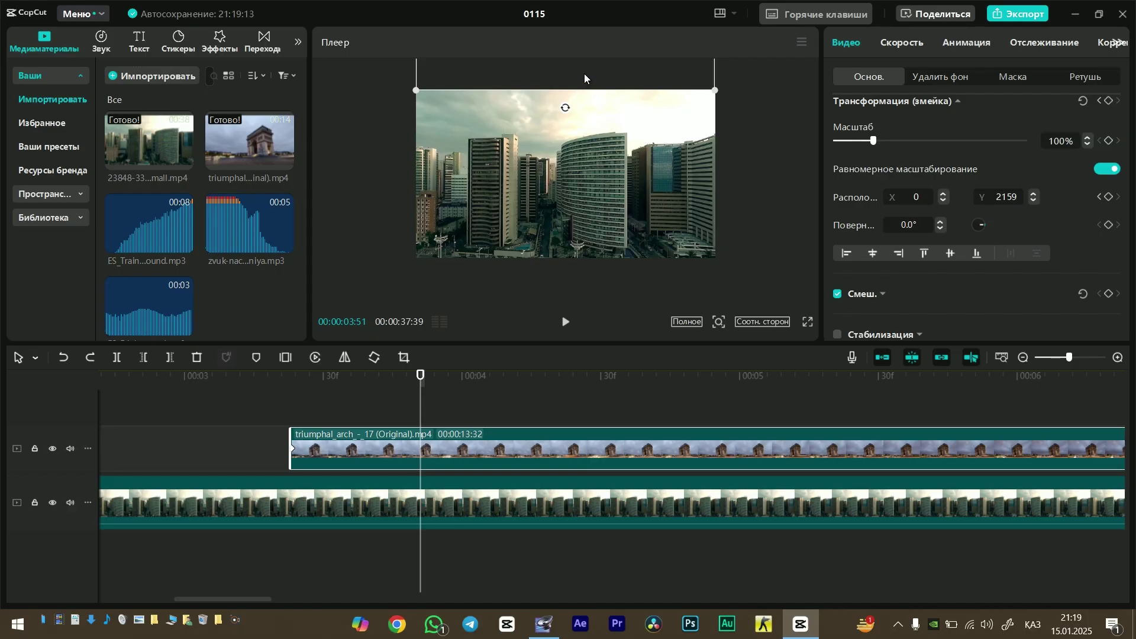
left_click_drag(584, 74, 581, 243)
scroll(940, 300, "down", 3)
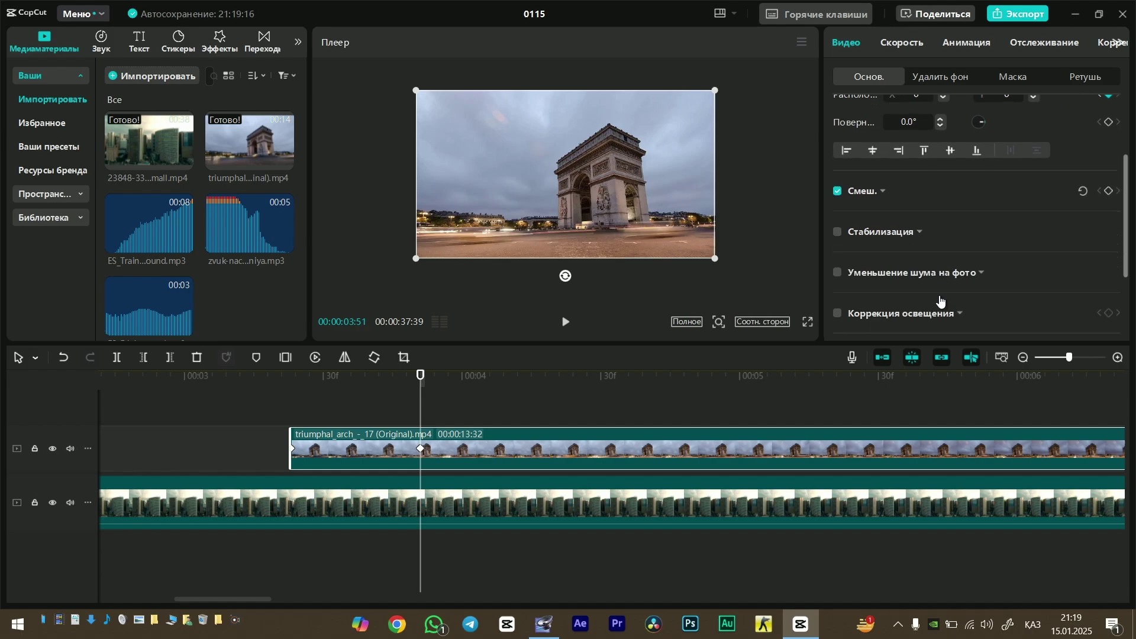
key("ctrl+z")
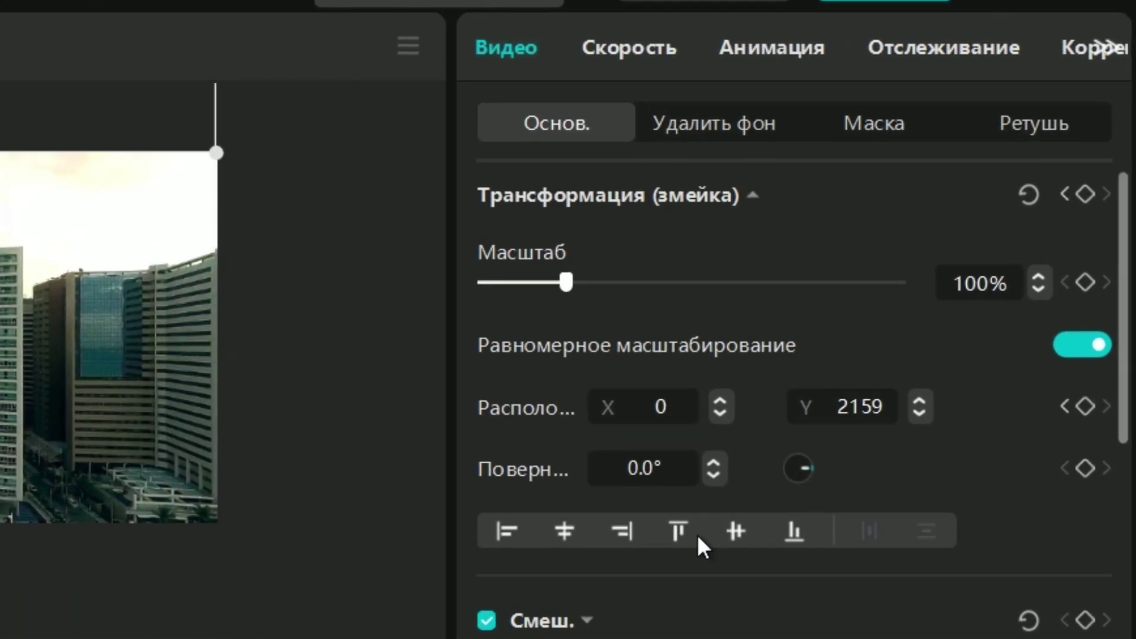
Align the arch image to the bottom of the frame at 00:00:03:51, bringing its position to Y 0 as the second keyframe.
scroll(680, 535, "down", 5)
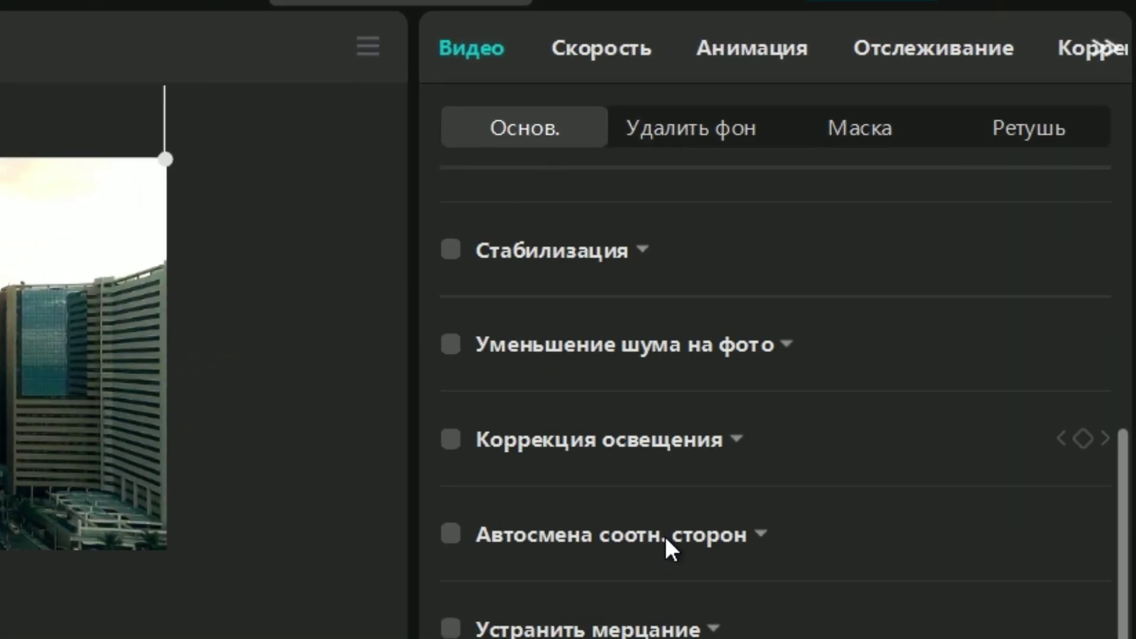
scroll(621, 504, "up", 5)
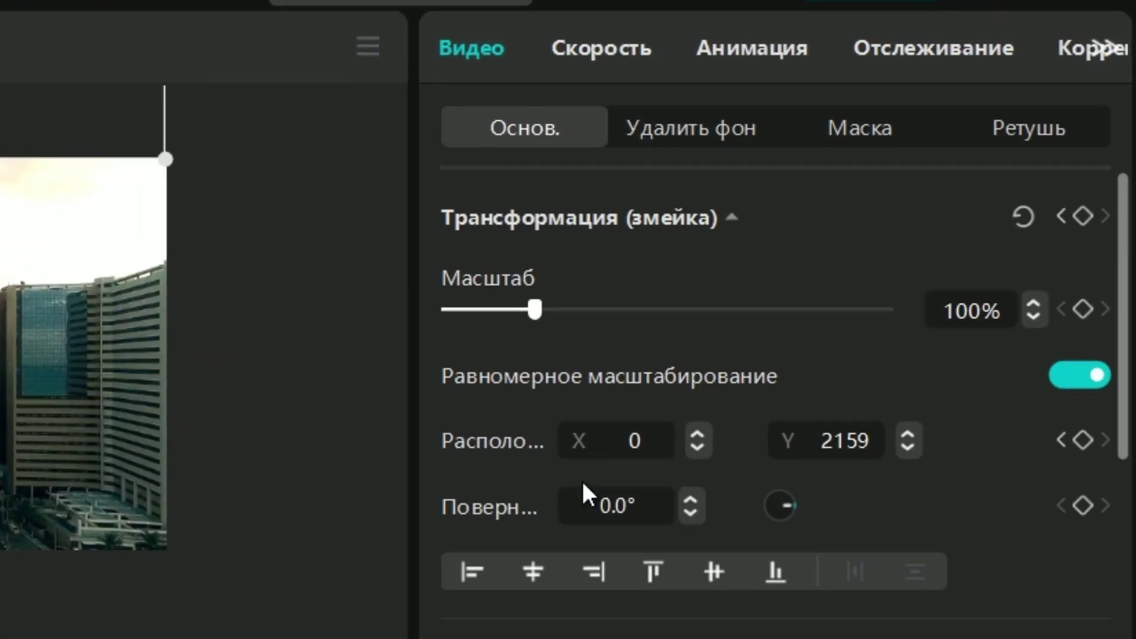
left_click(774, 574)
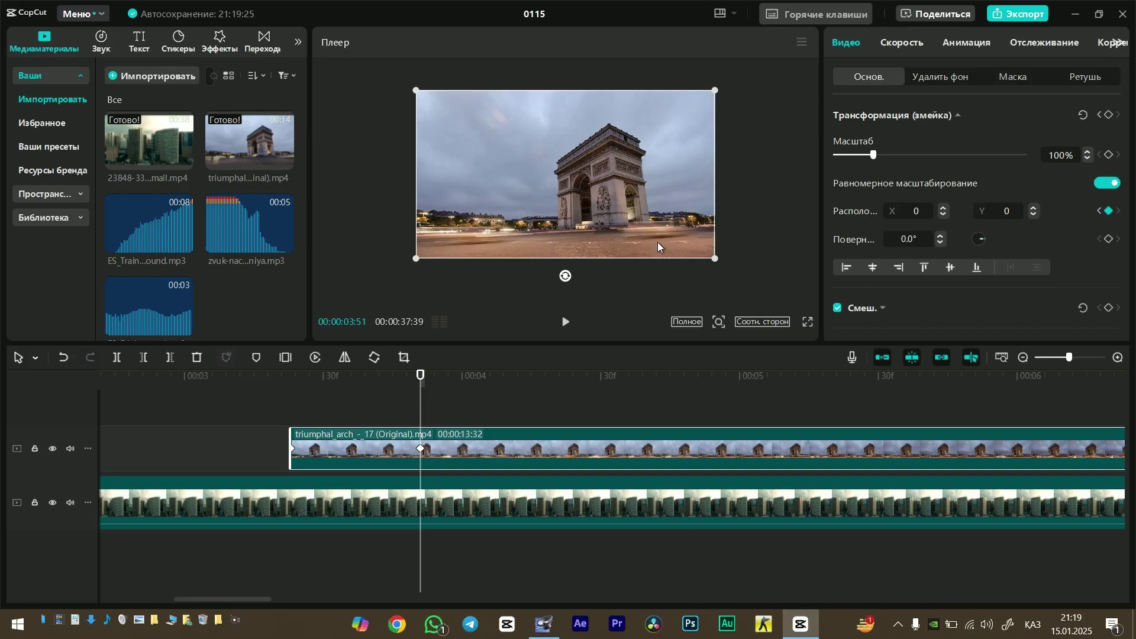
Scrub back and forth across the arch clip's two position keyframes to check its drop into the frame.
key("Left")
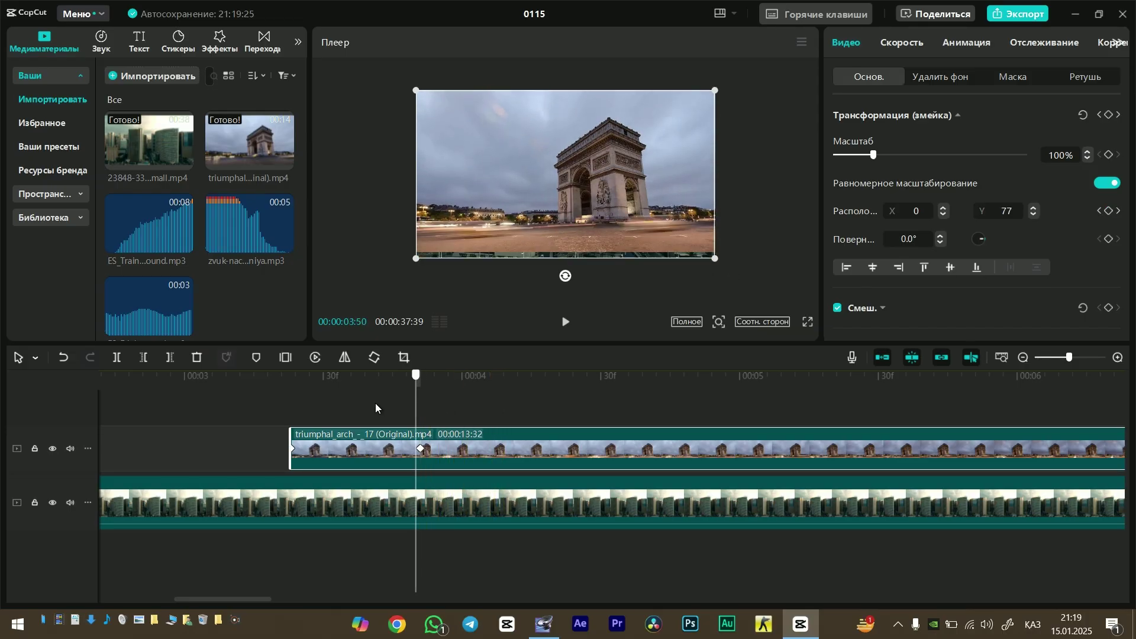
left_click(304, 408)
left_click(411, 408)
left_click(345, 408)
left_click(295, 417)
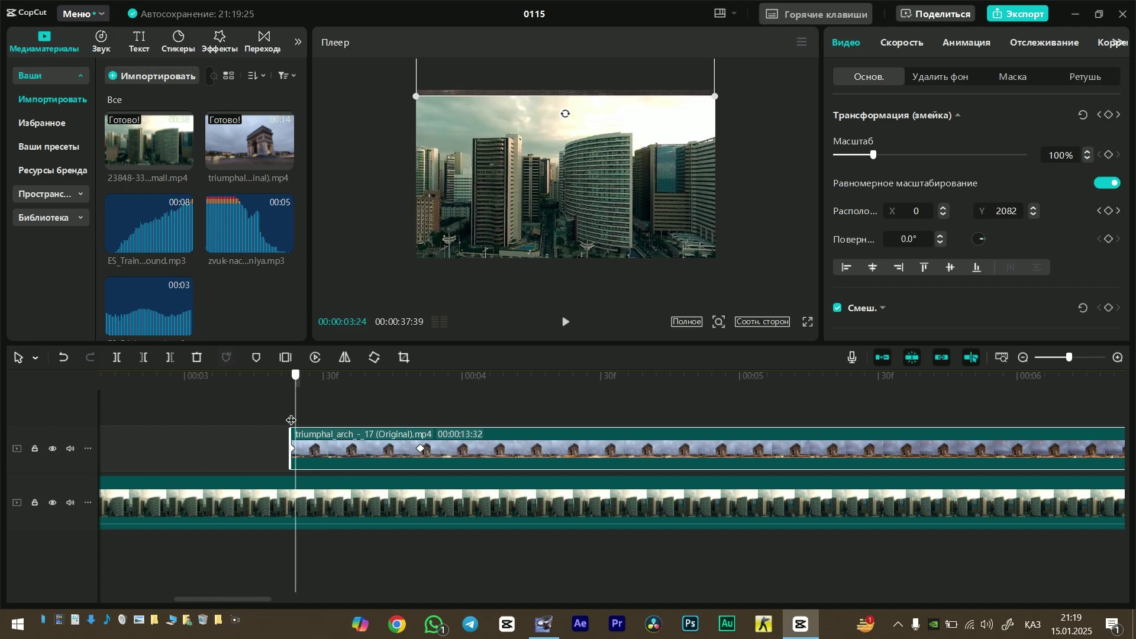
left_click(281, 423)
left_click_drag(282, 416, 450, 416)
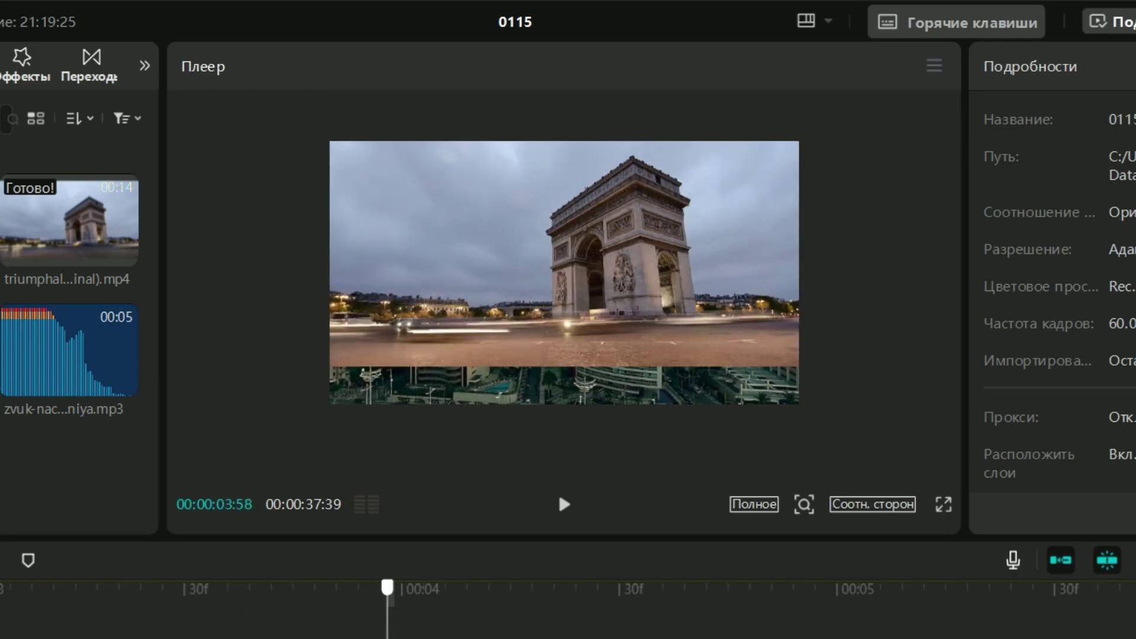
left_click(524, 294)
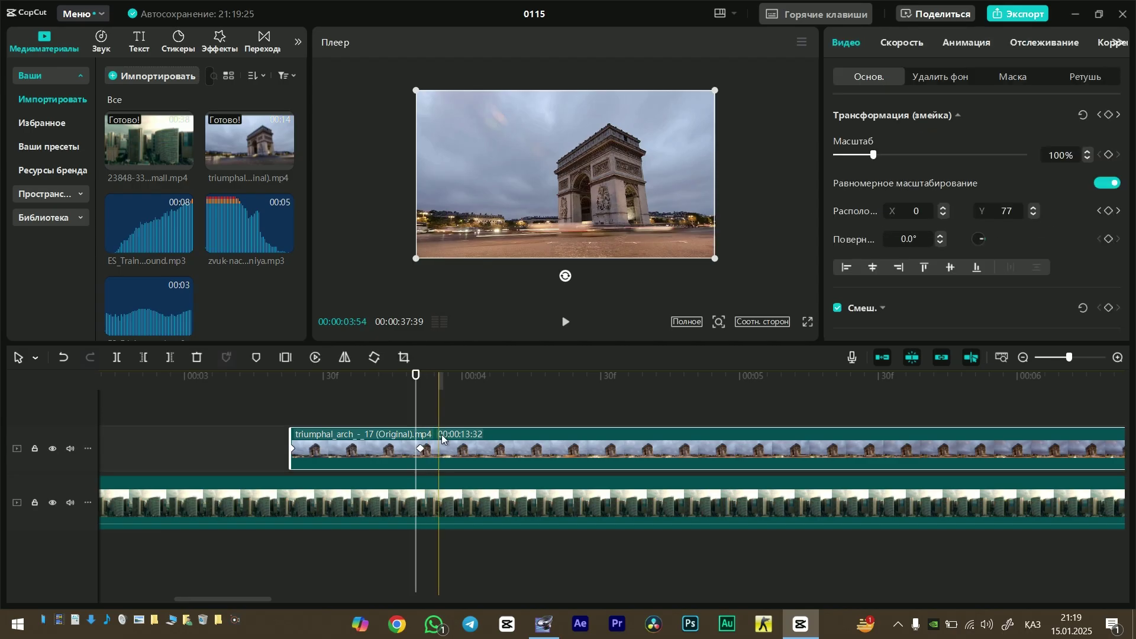
Play the arch clip's drop over the city clip in full screen, starting just before the clip begins, and return to the editor.
left_click_drag(388, 419, 357, 429)
left_click(285, 410)
left_click(808, 323)
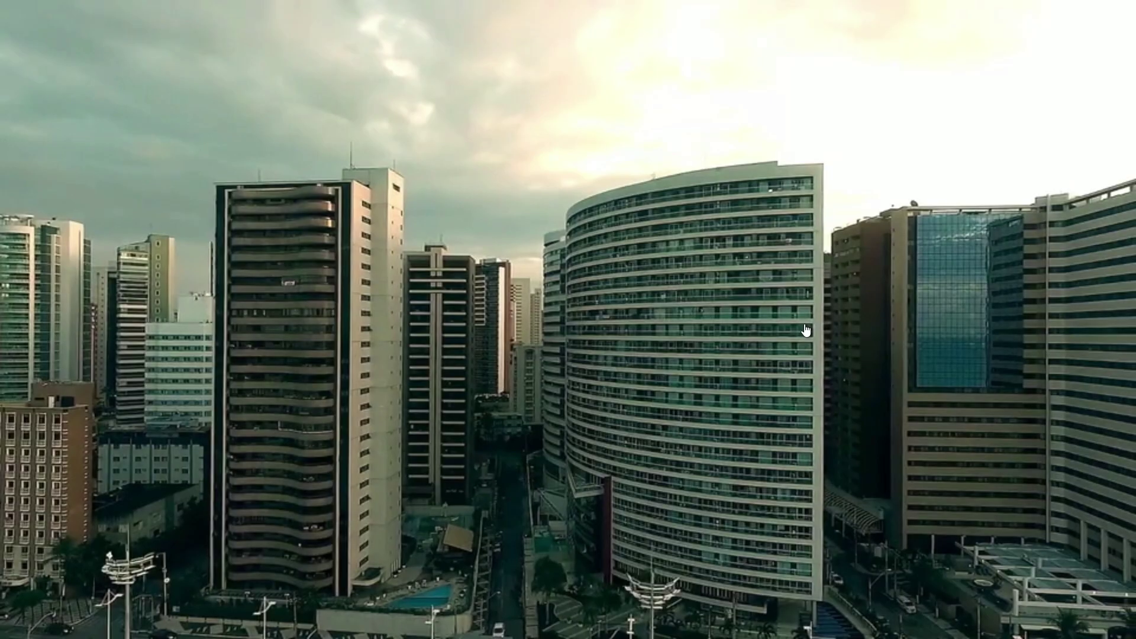
key("space")
key("space")
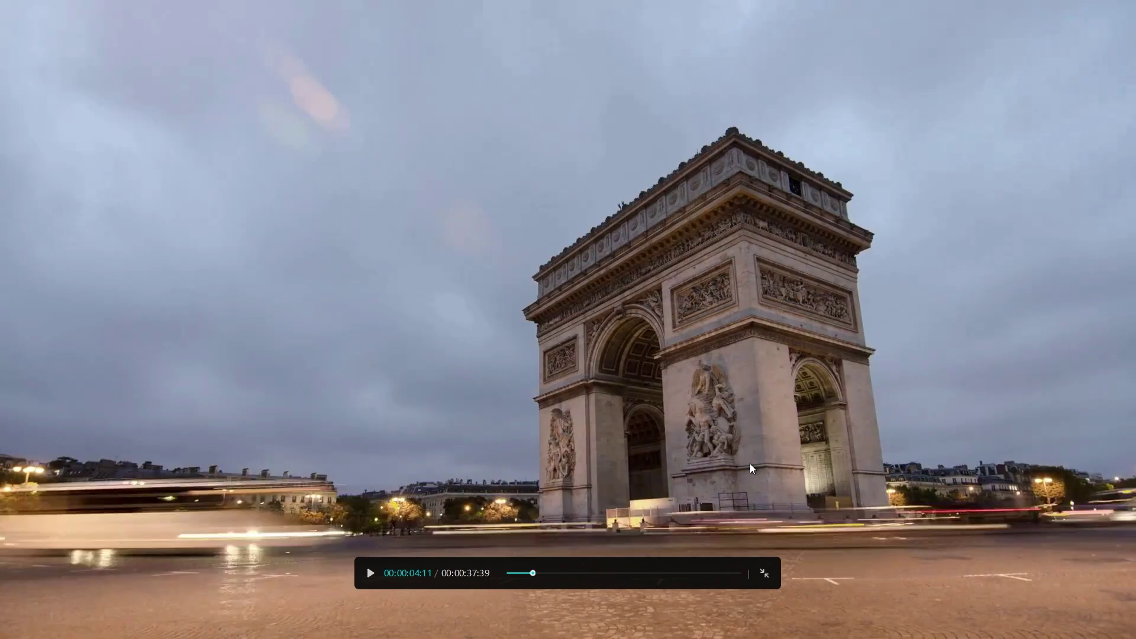
left_click(761, 575)
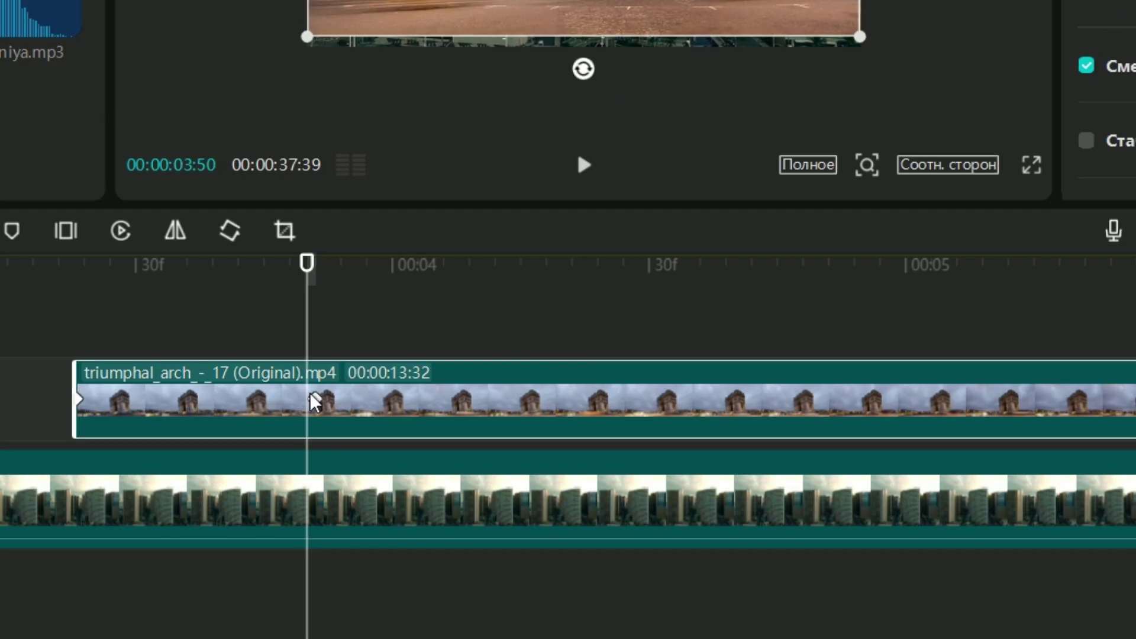
Try the Всплытие and Обр…тие curve presets on the arch clip's keyframe at 00:00:03:51.
left_click_drag(307, 347, 324, 352)
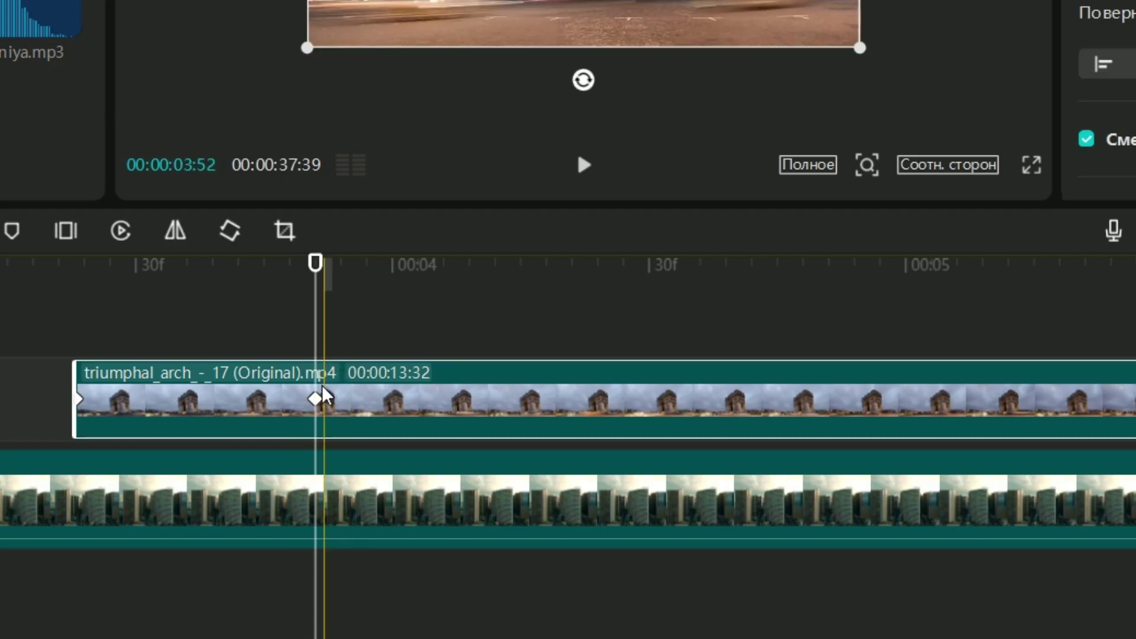
right_click(320, 406)
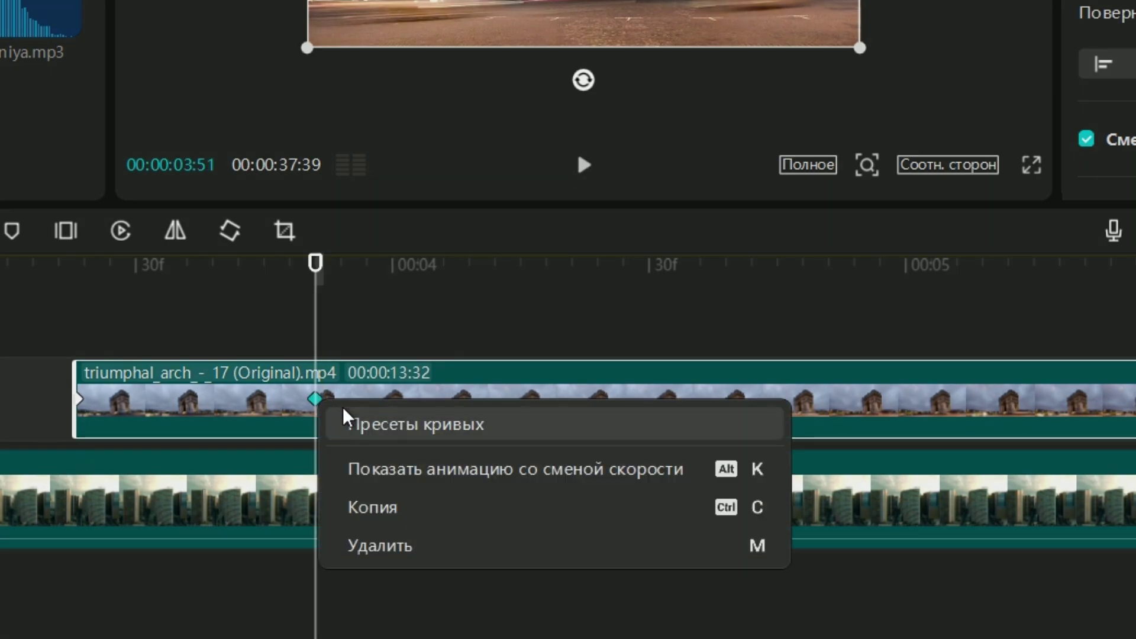
left_click(367, 421)
left_click(545, 564)
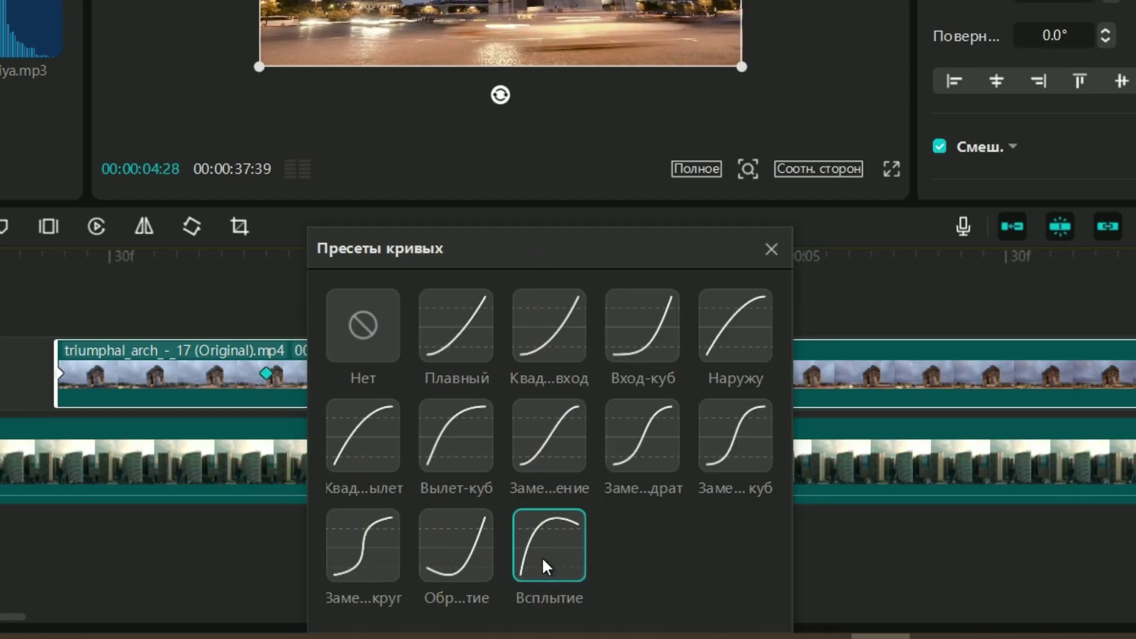
left_click(458, 557)
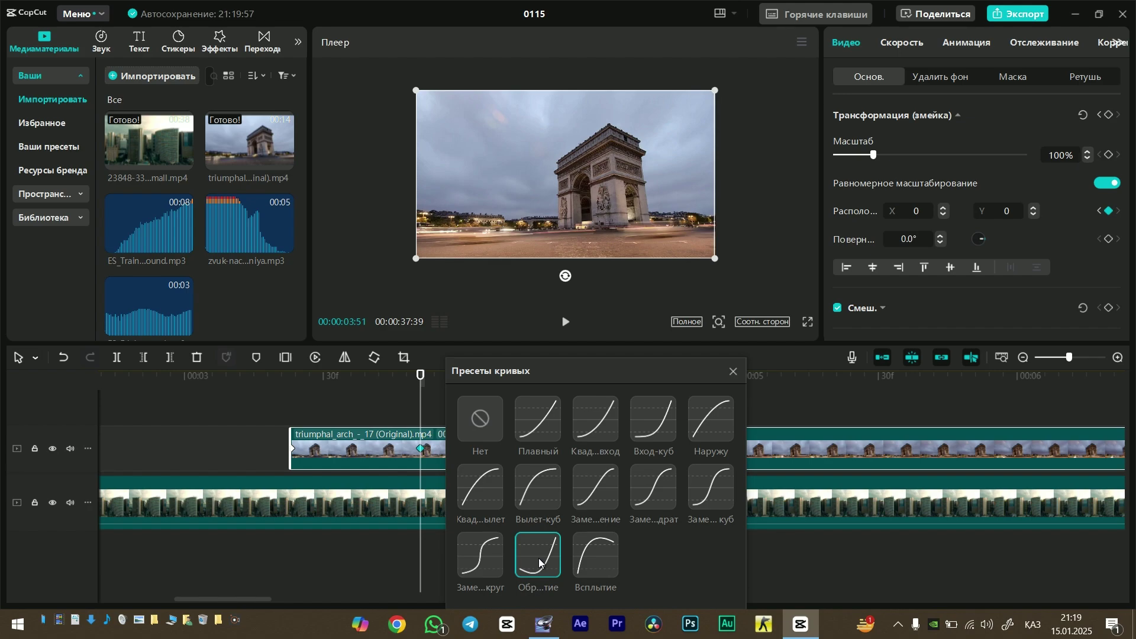
left_click(733, 371)
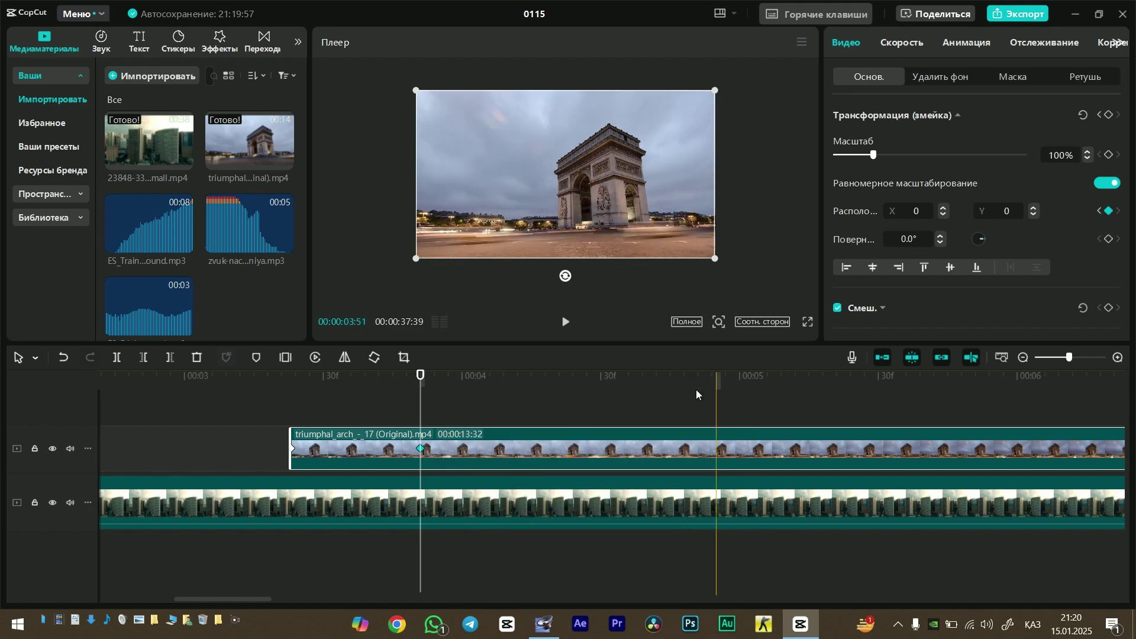
Preview the arch transition with the curve preset in full screen from 00:00:03:21 and return to the editor.
key("Up")
left_click(697, 394)
left_click(808, 322)
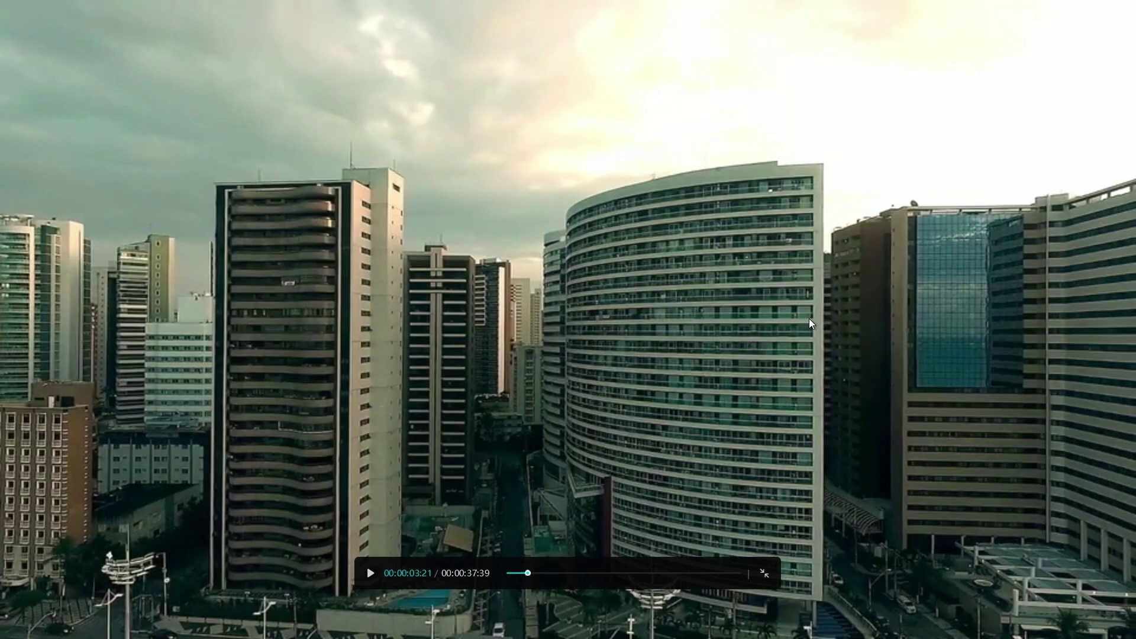
key("space")
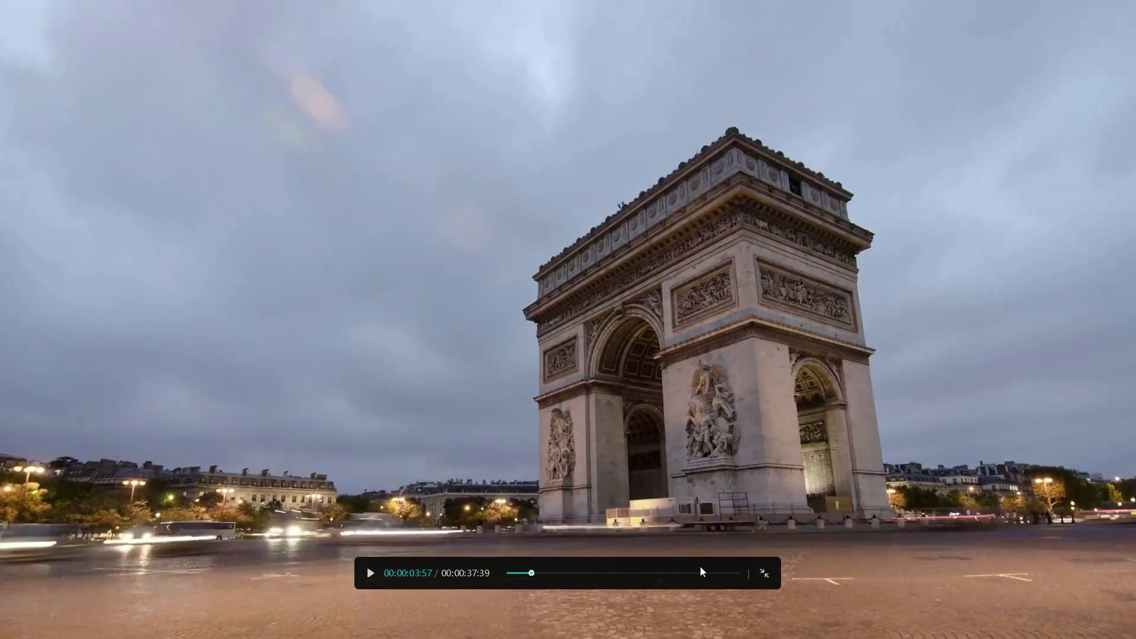
left_click(759, 575)
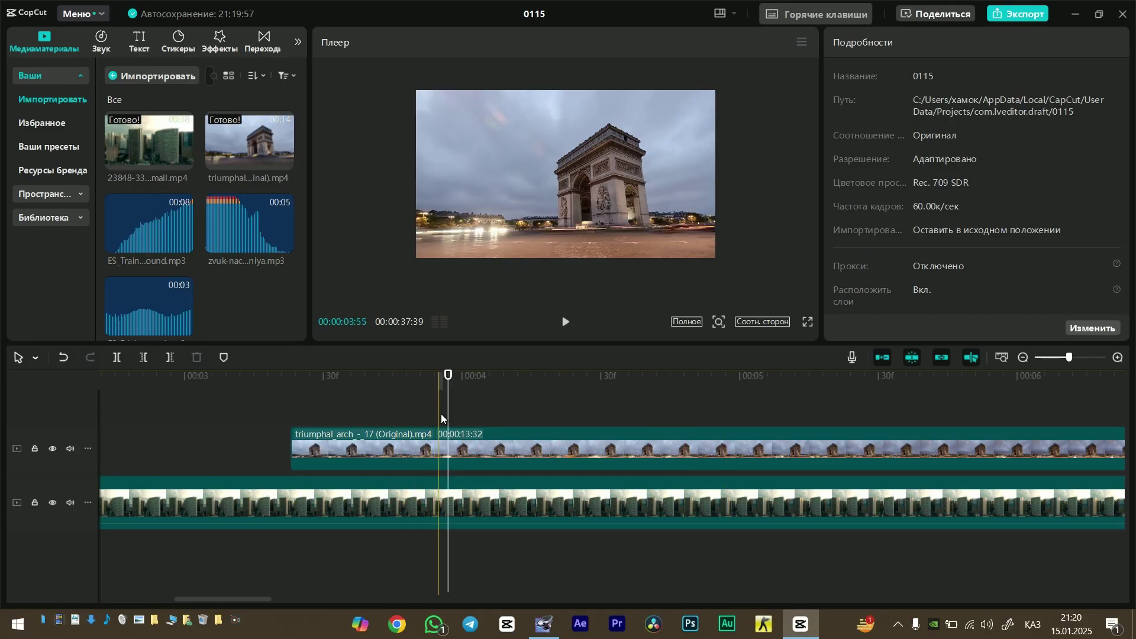
Reset the curve preset of the arch clip's keyframe at 00:00:03:51 to Нет.
left_click(455, 445)
left_click(424, 436)
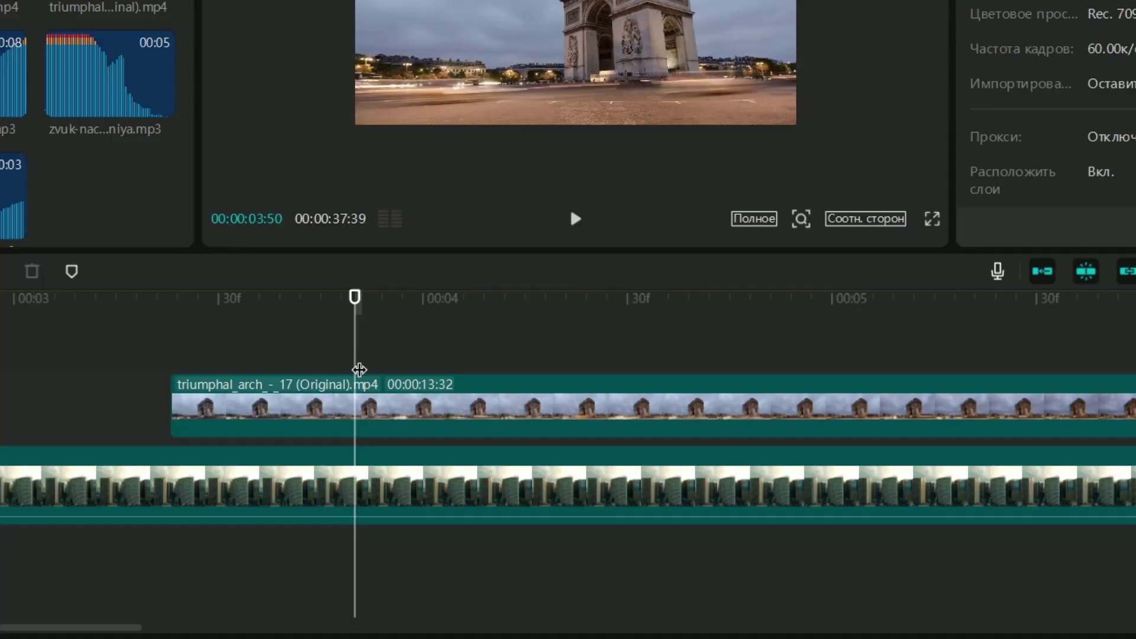
left_click(424, 448)
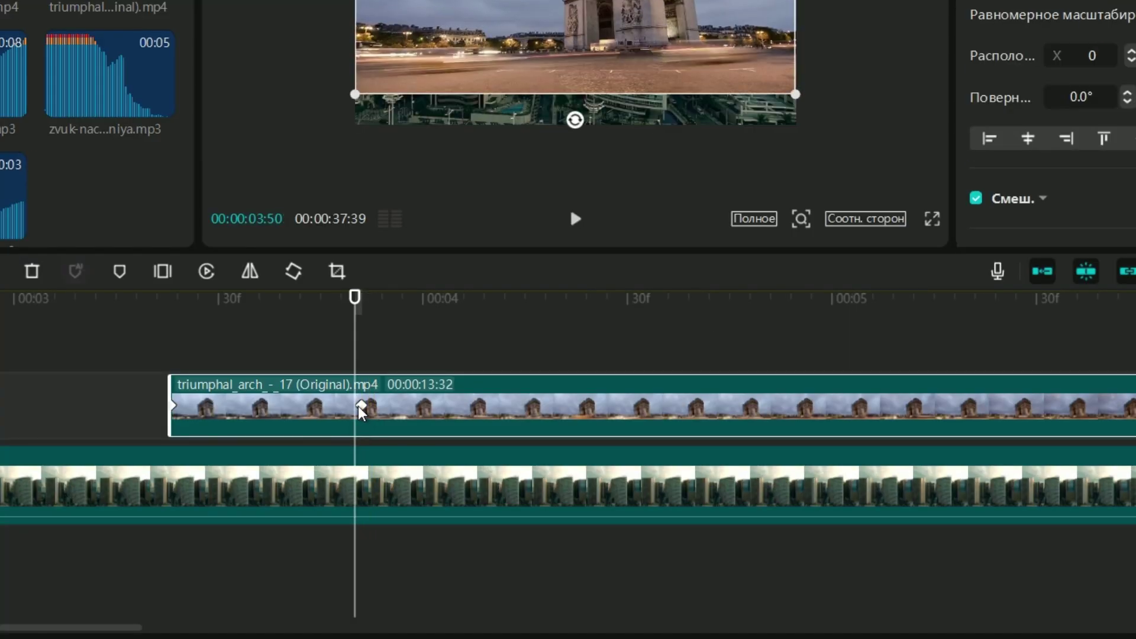
right_click(362, 407)
left_click(409, 426)
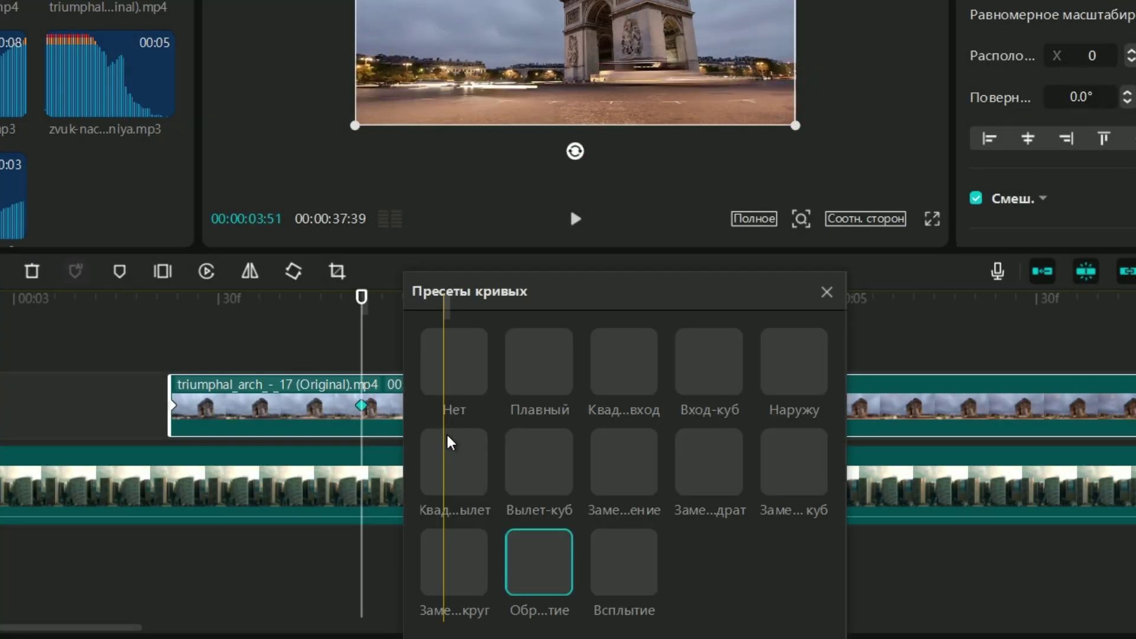
left_click(441, 370)
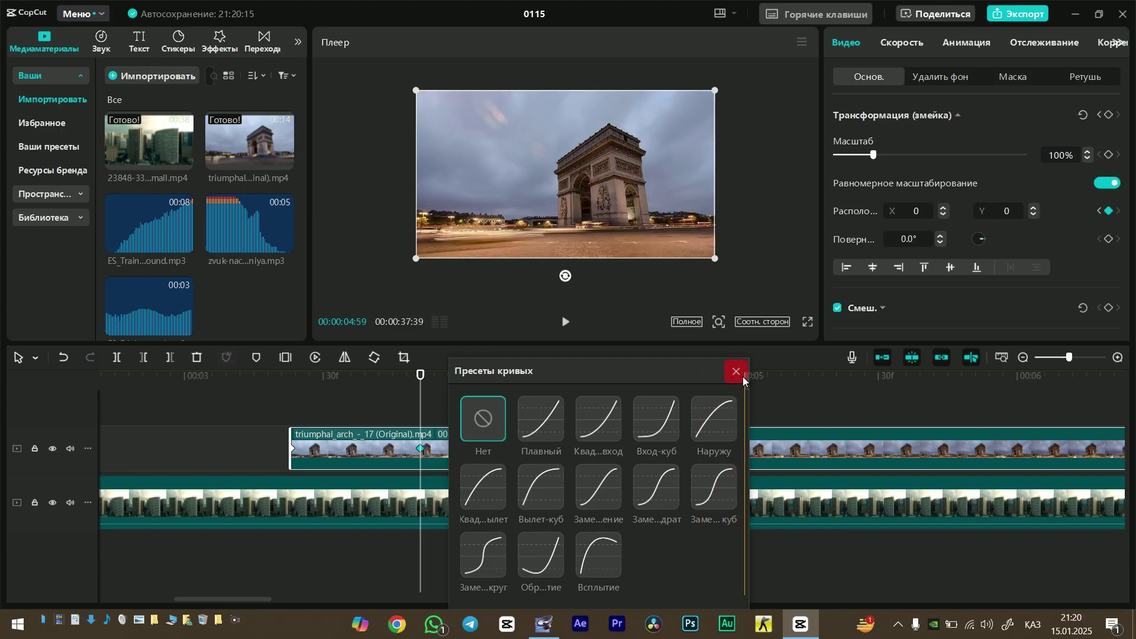
left_click(737, 371)
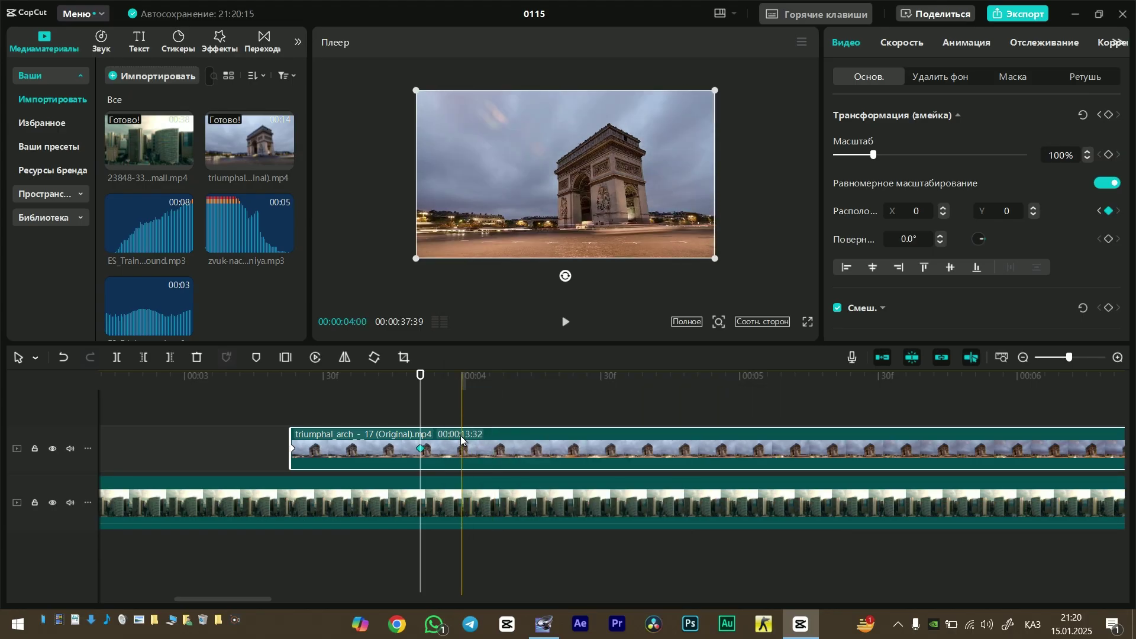
Show the arch clip's keyframe animation graphs on the timeline and set the playhead to 00:00:03:17.
right_click(422, 449)
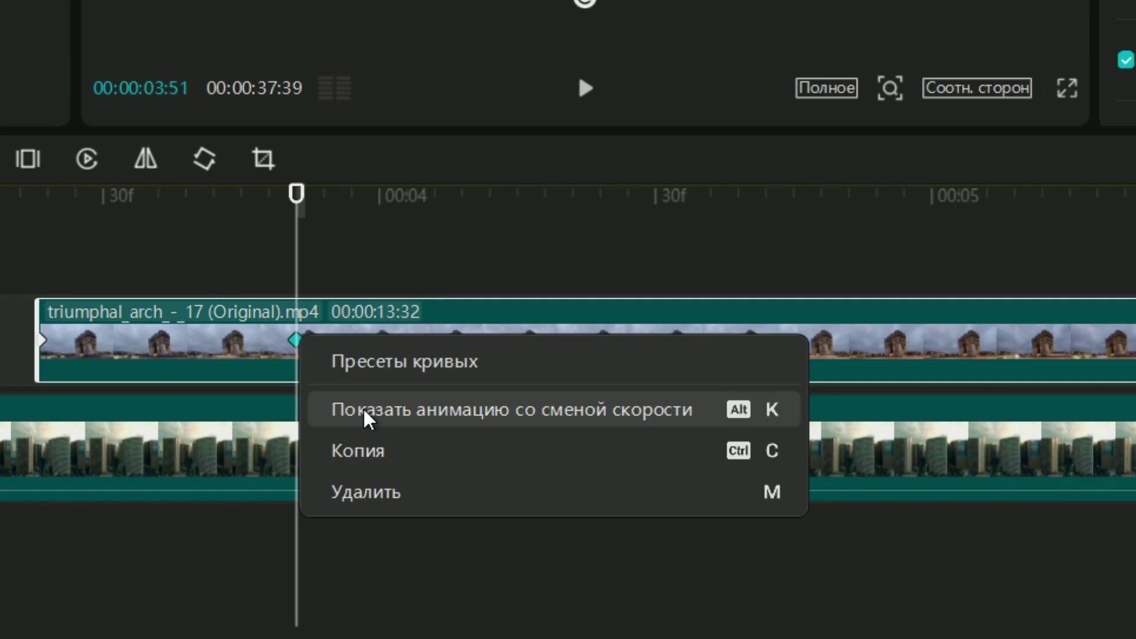
left_click(364, 407)
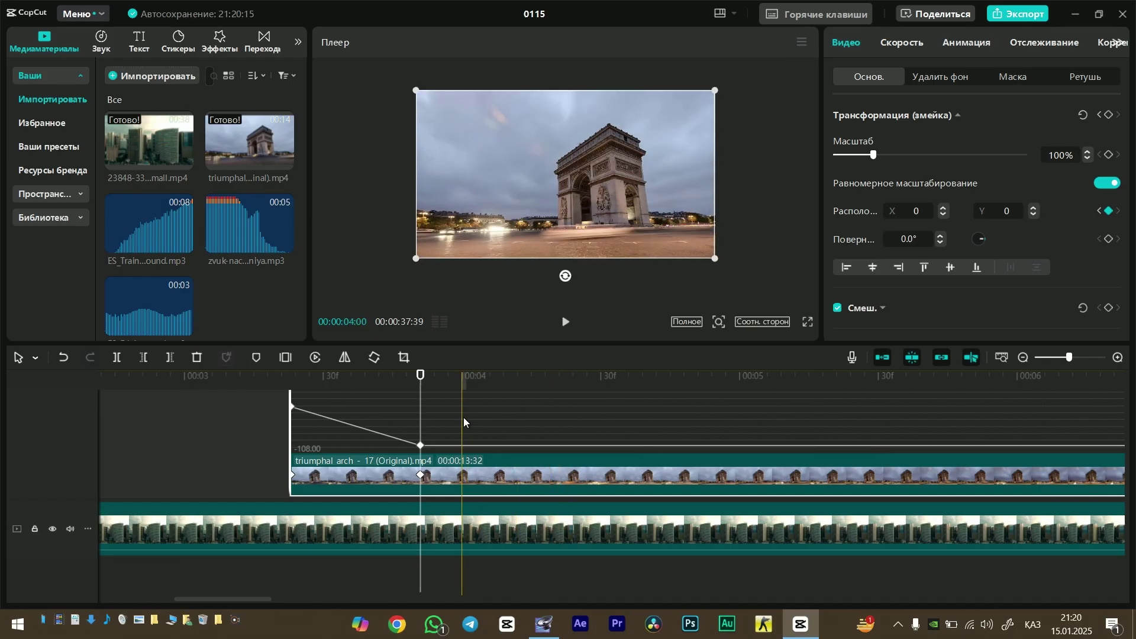
left_click(245, 453)
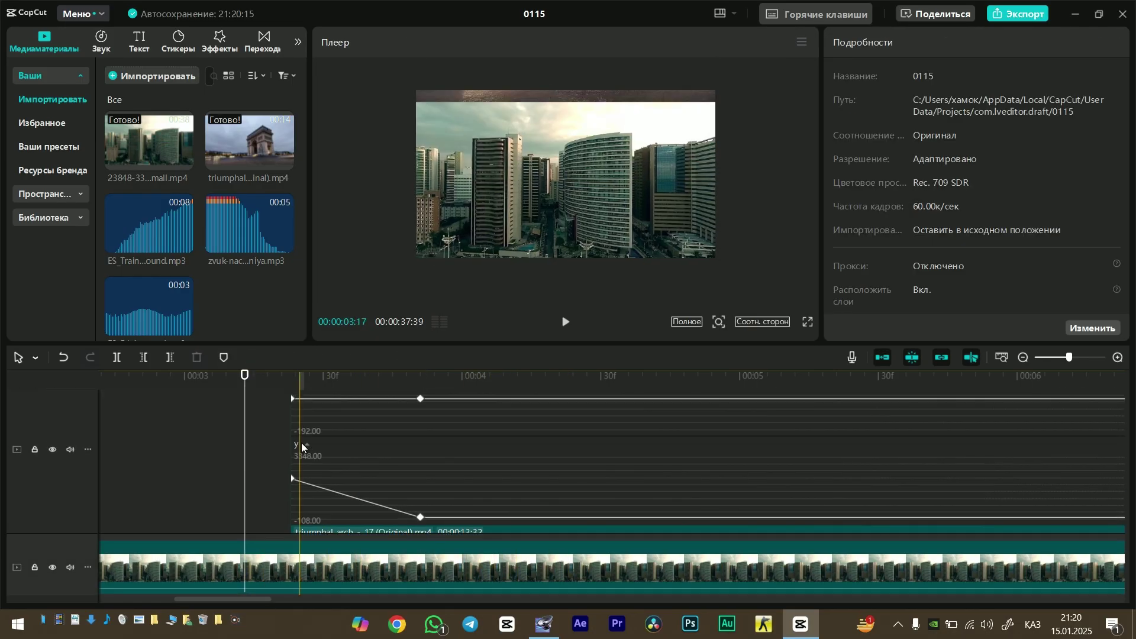
scroll(470, 466, "down", 2)
scroll(389, 488, "up", 2)
scroll(425, 462, "down", 1)
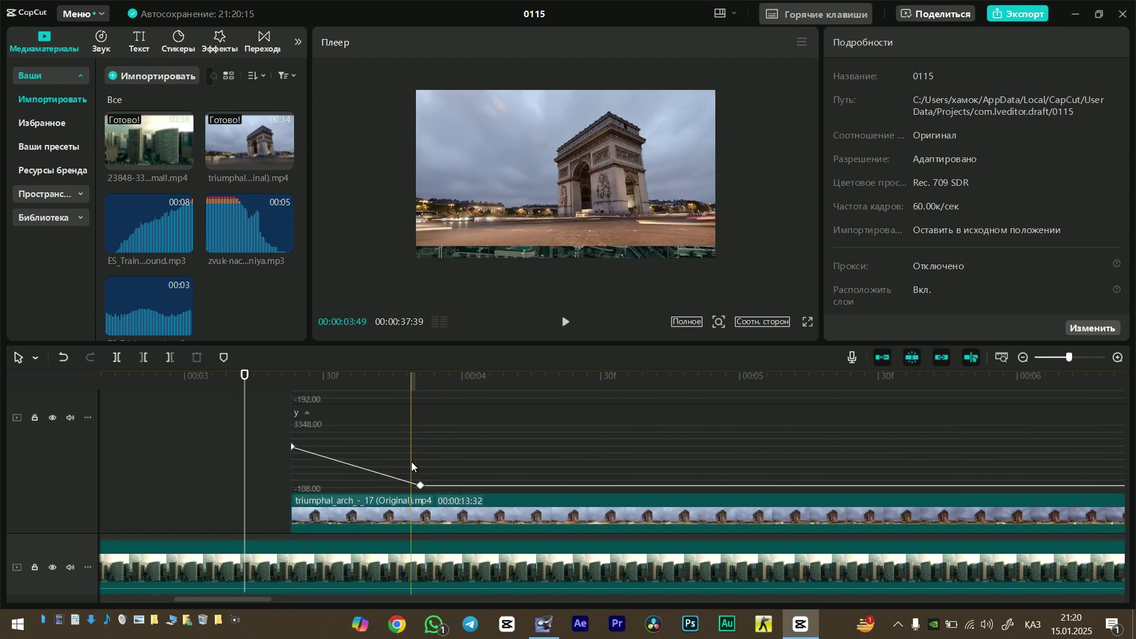
Select the second keyframe on the Y position graph and look over the curve controls for the graph.
left_click(421, 485)
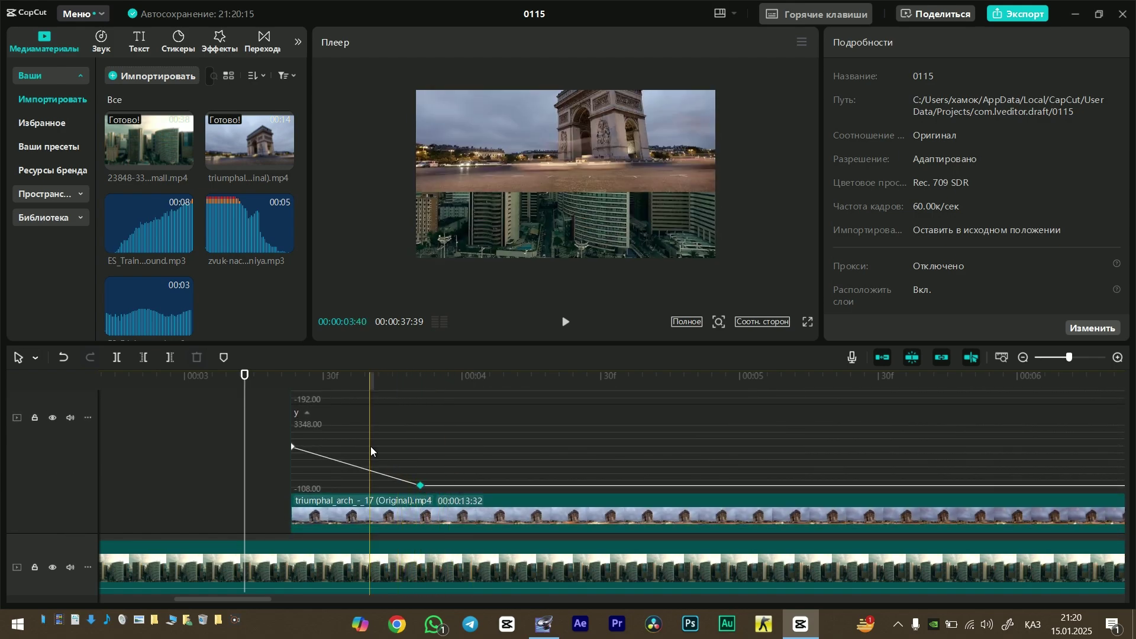
scroll(371, 447, "down", 3)
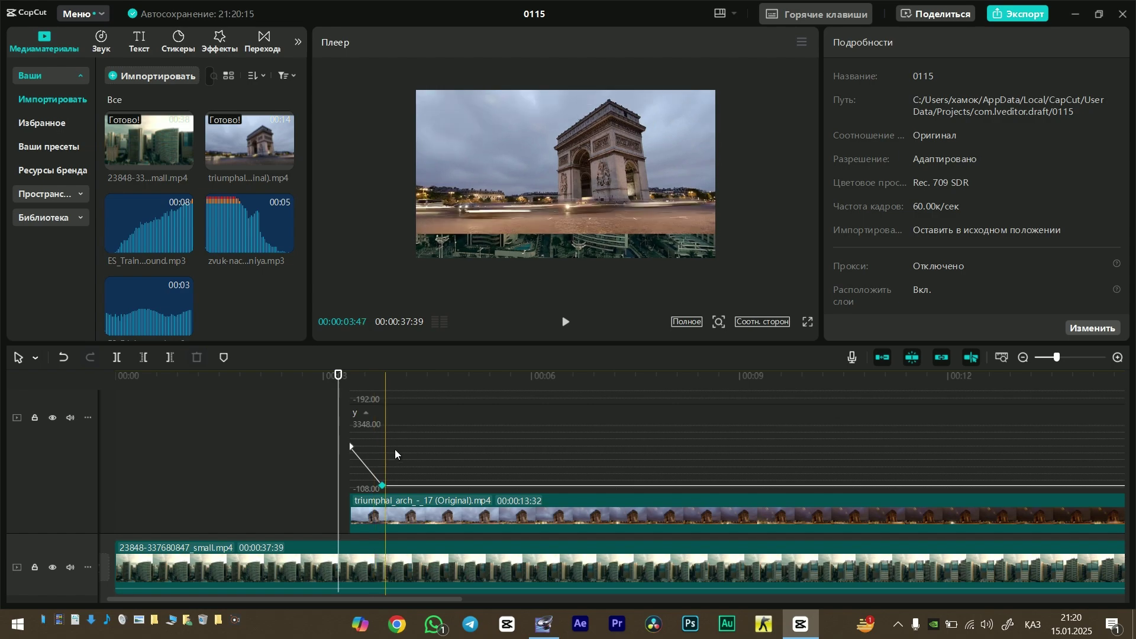
scroll(404, 452, "right", 2)
scroll(403, 452, "right", 3)
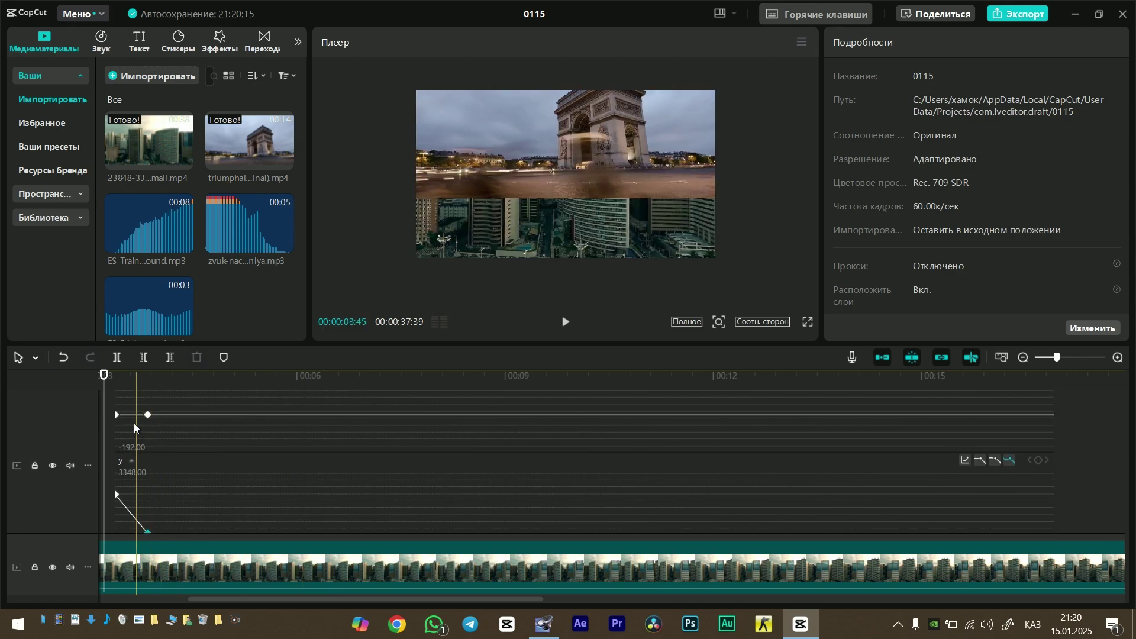
Try moving the second X position keyframe farther along the clip and to a lower value, and undo the move.
scroll(142, 435, "up", 1)
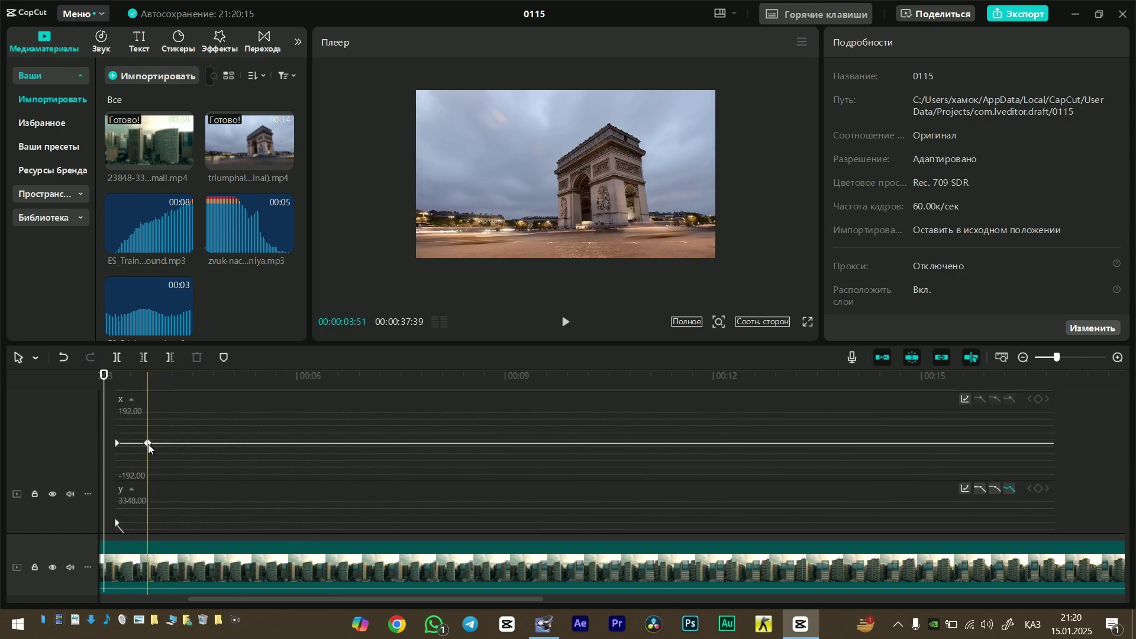
left_click_drag(223, 457, 118, 454)
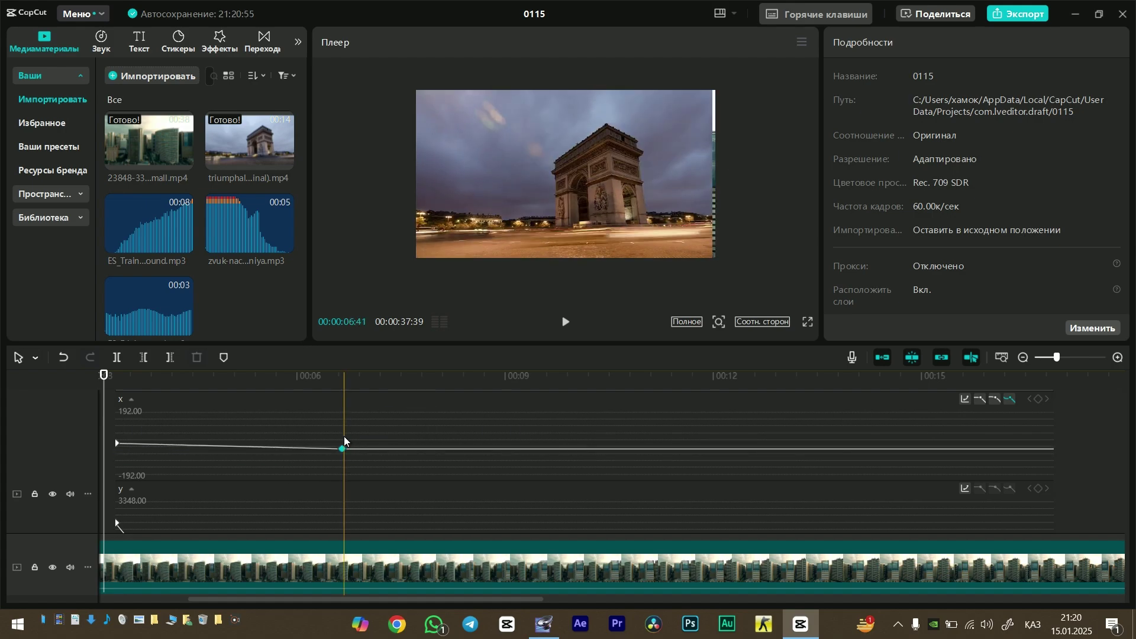
key("ctrl+z")
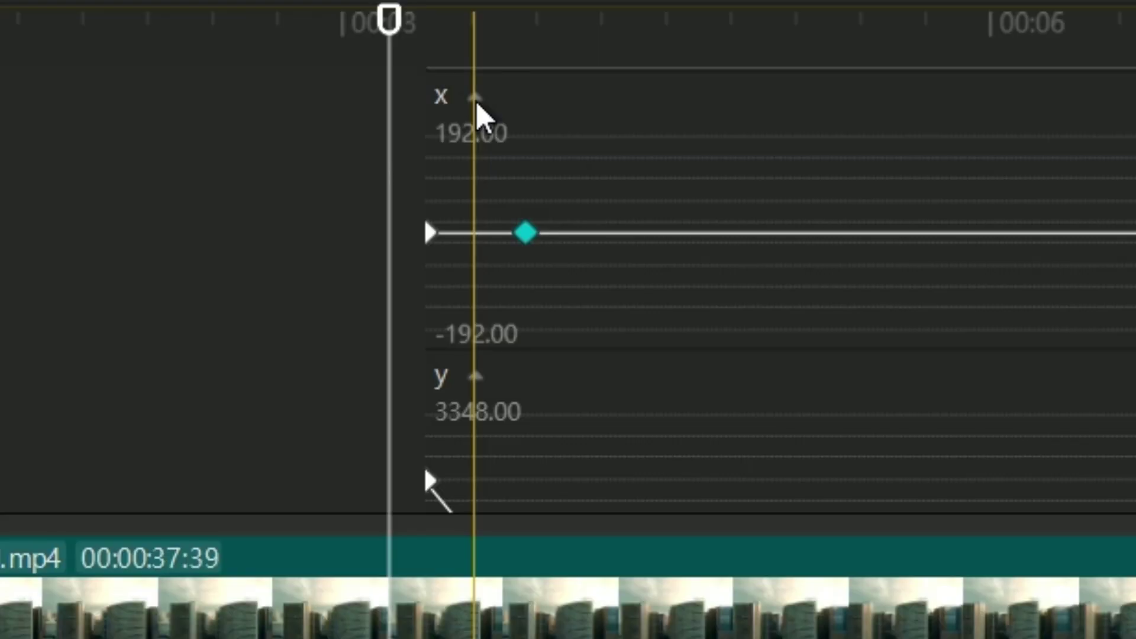
Collapse the X graph under Трансформация (змейка), keeping the group and its Y graph expanded.
left_click(346, 318)
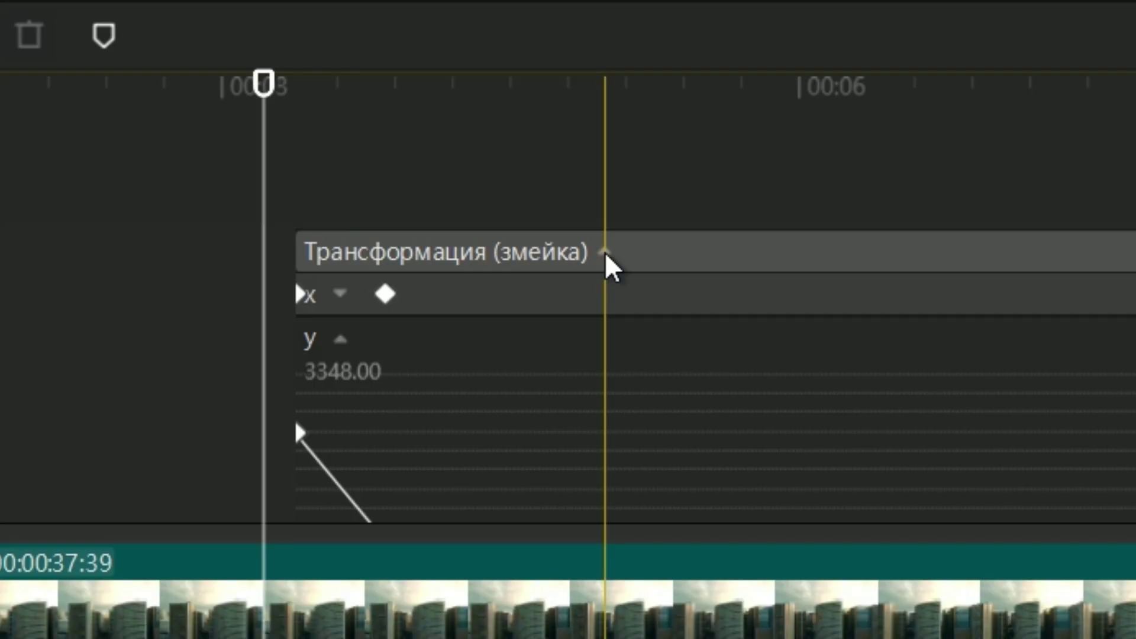
left_click(606, 256)
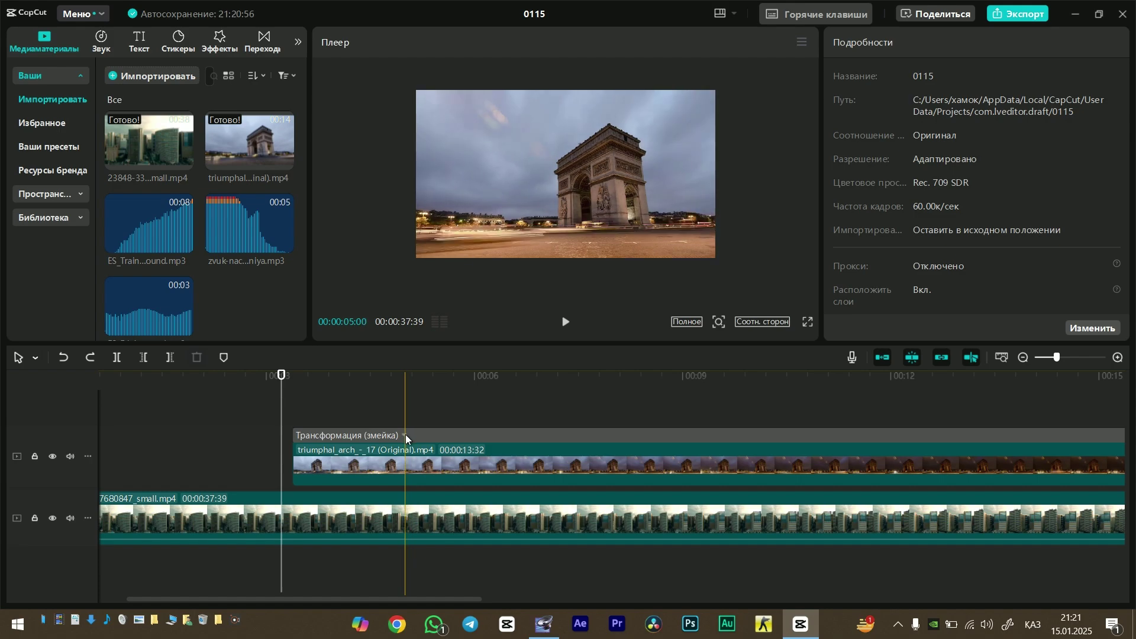
left_click(406, 436)
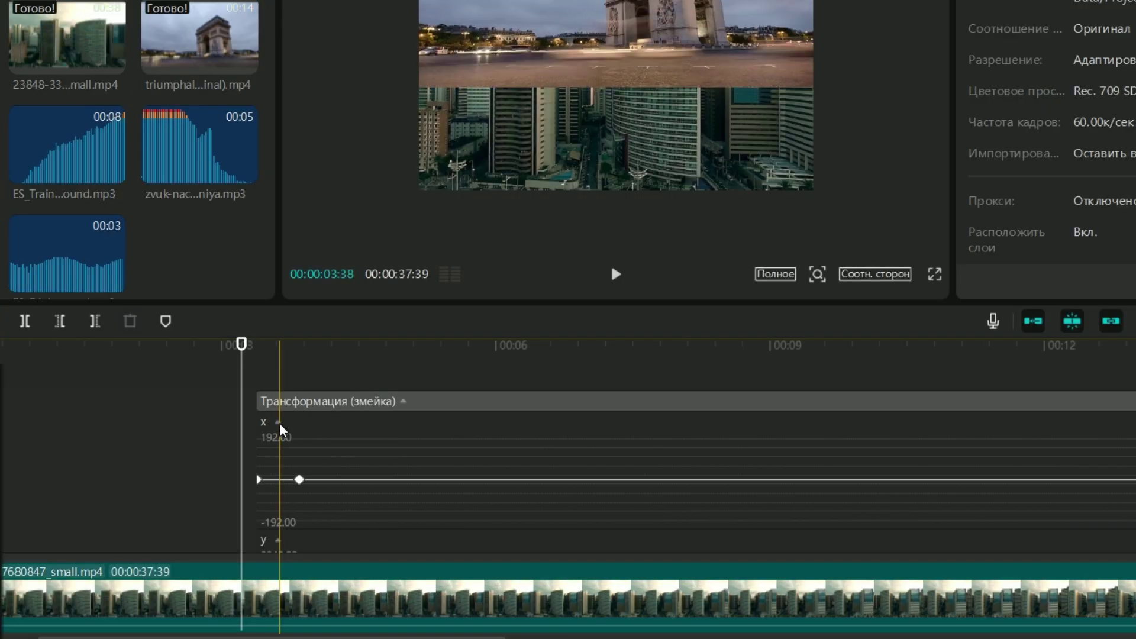
left_click(278, 422)
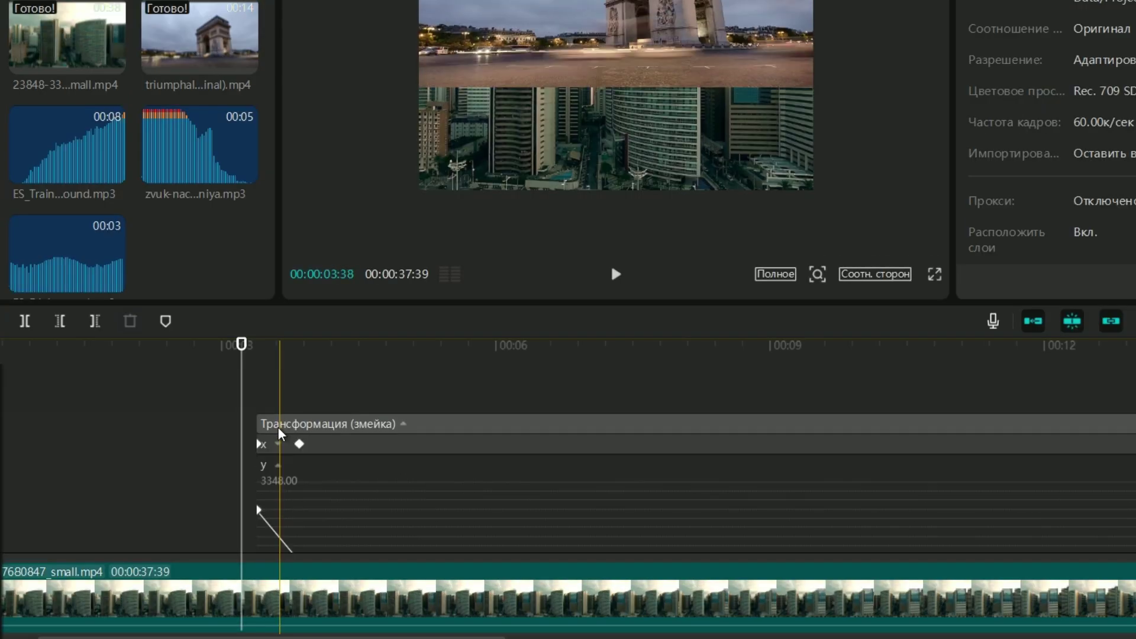
Select the second keyframe on the arch clip's Y position graph and apply auto curves (Автокривые) to it.
scroll(343, 482, "down", 2)
scroll(321, 482, "right", 3)
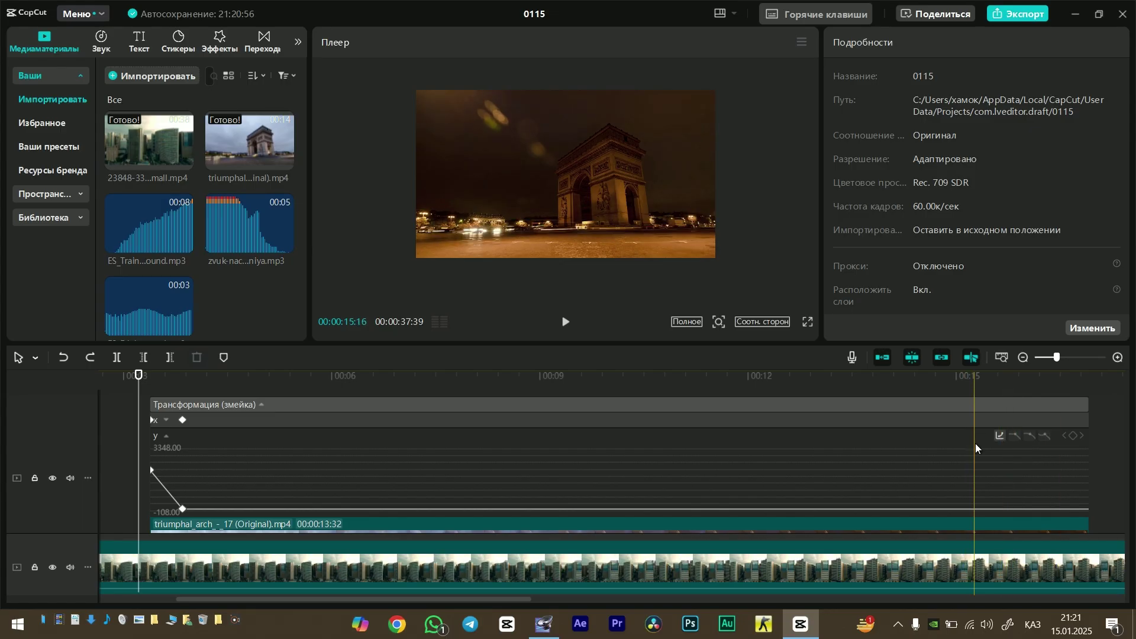
scroll(291, 499, "left", 5)
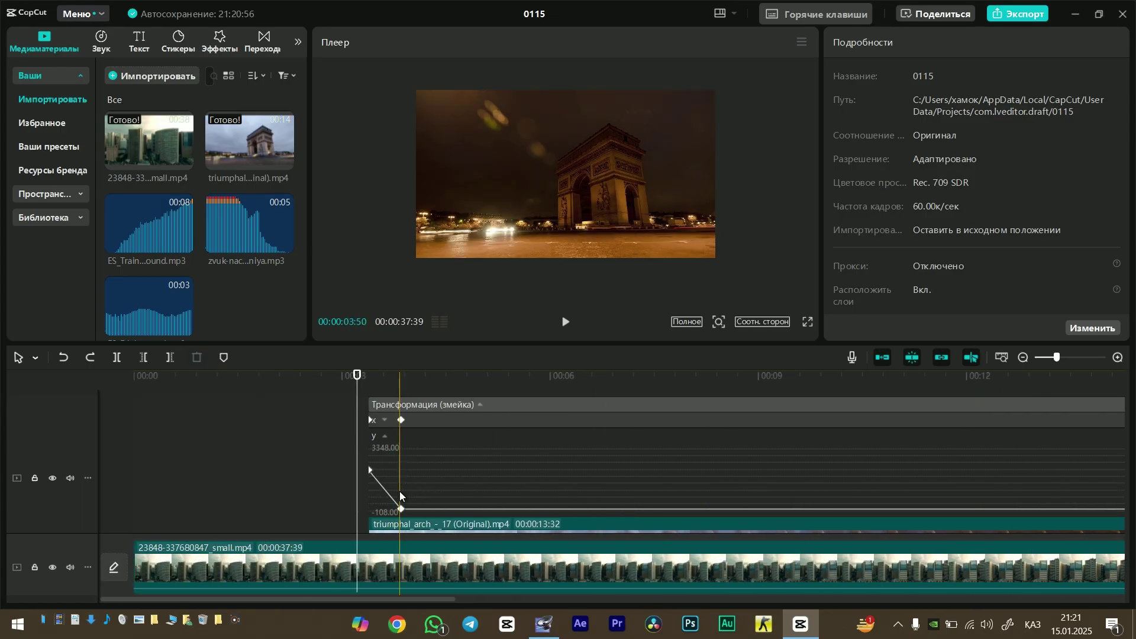
scroll(400, 495, "up", 4)
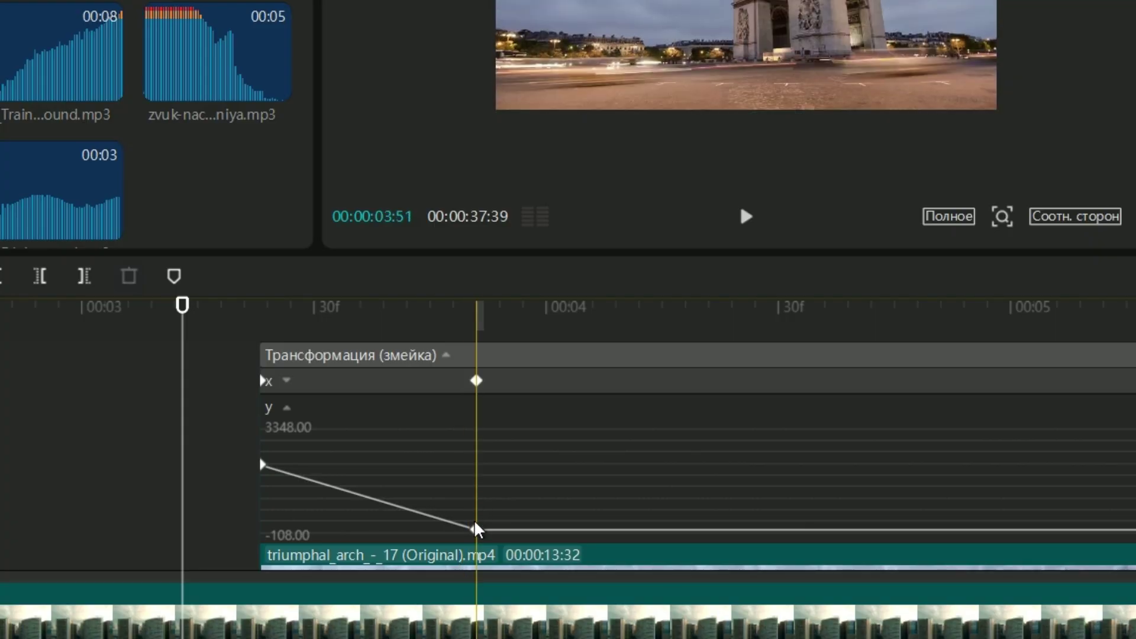
left_click(477, 529)
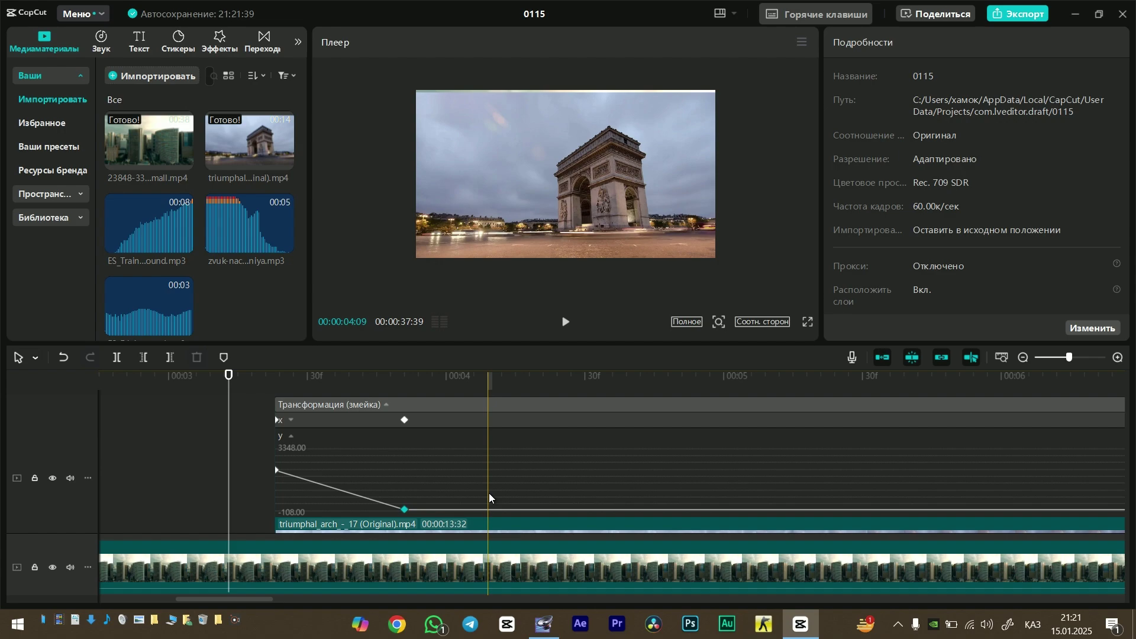
left_click_drag(1080, 359, 1061, 360)
left_click_drag(1053, 299, 1046, 302)
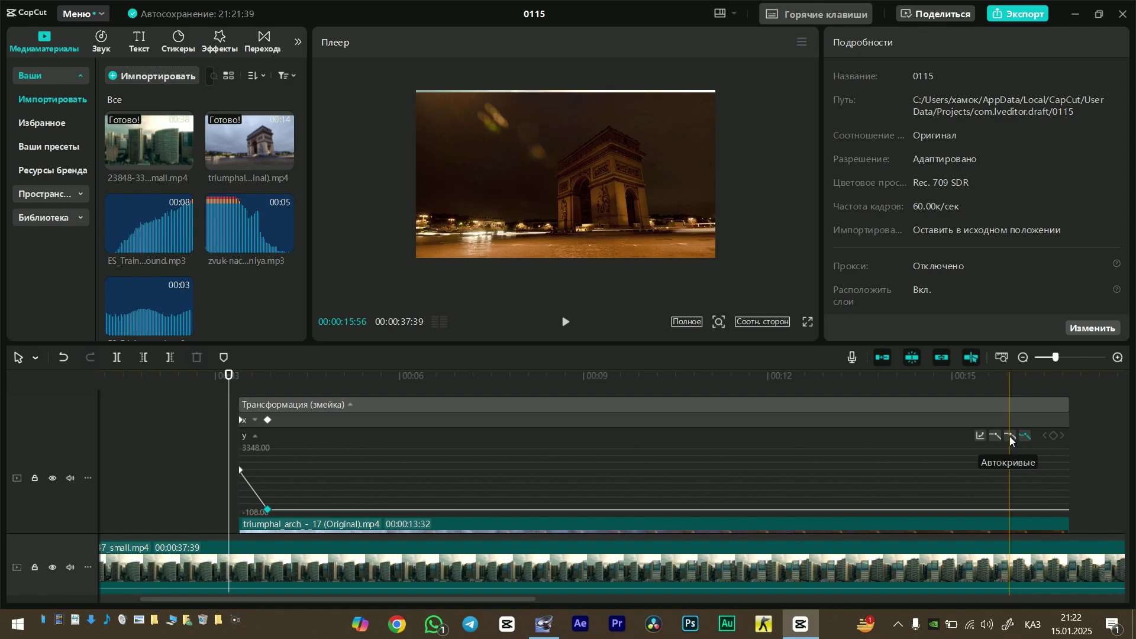
left_click(1009, 435)
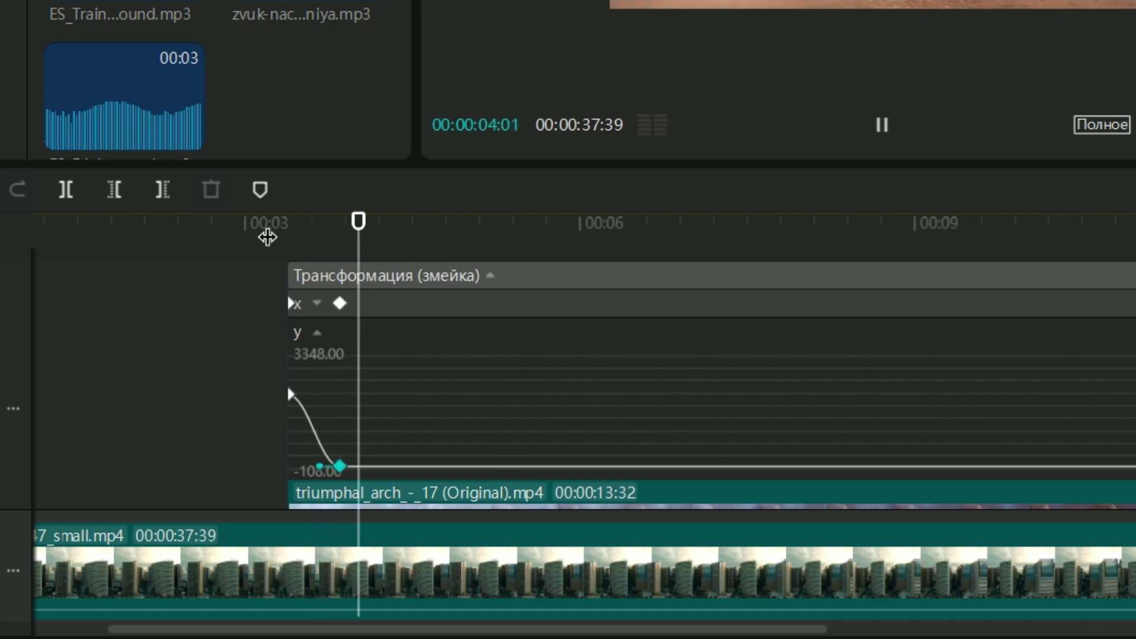
Preview the curved drop transition in full screen, return to the editor, and play the transition again.
key("ctrl+shift+f")
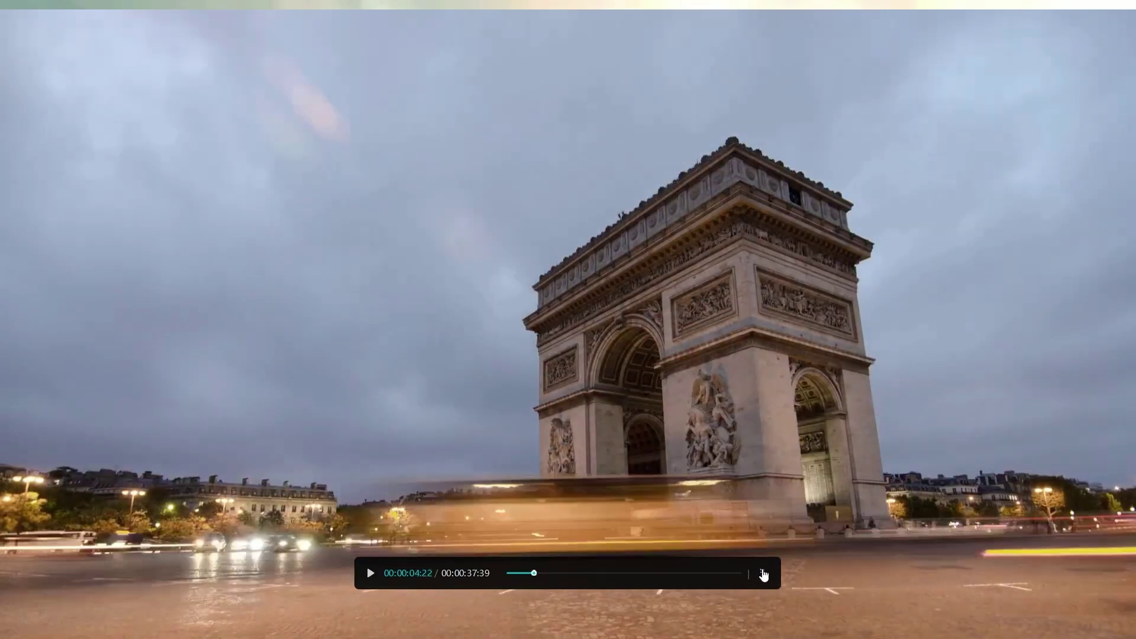
left_click(764, 574)
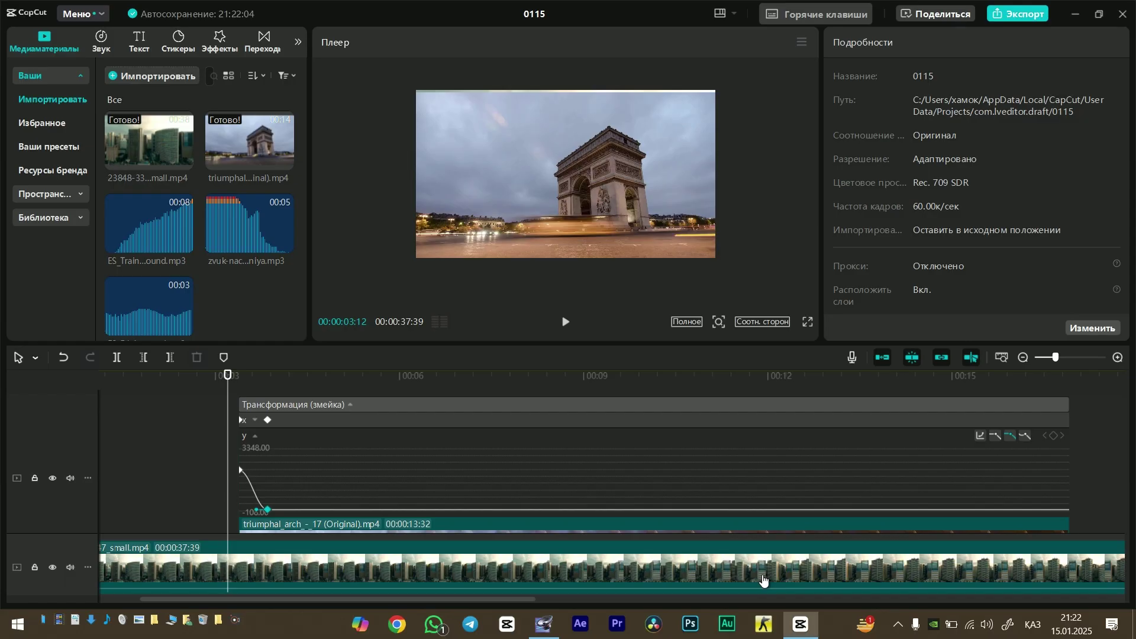
left_click(238, 393)
key("space")
key("space")
Stretch the second Y keyframe's curve handle back to the start of the arch clip and scrub through the transition.
mouse_move(258, 508)
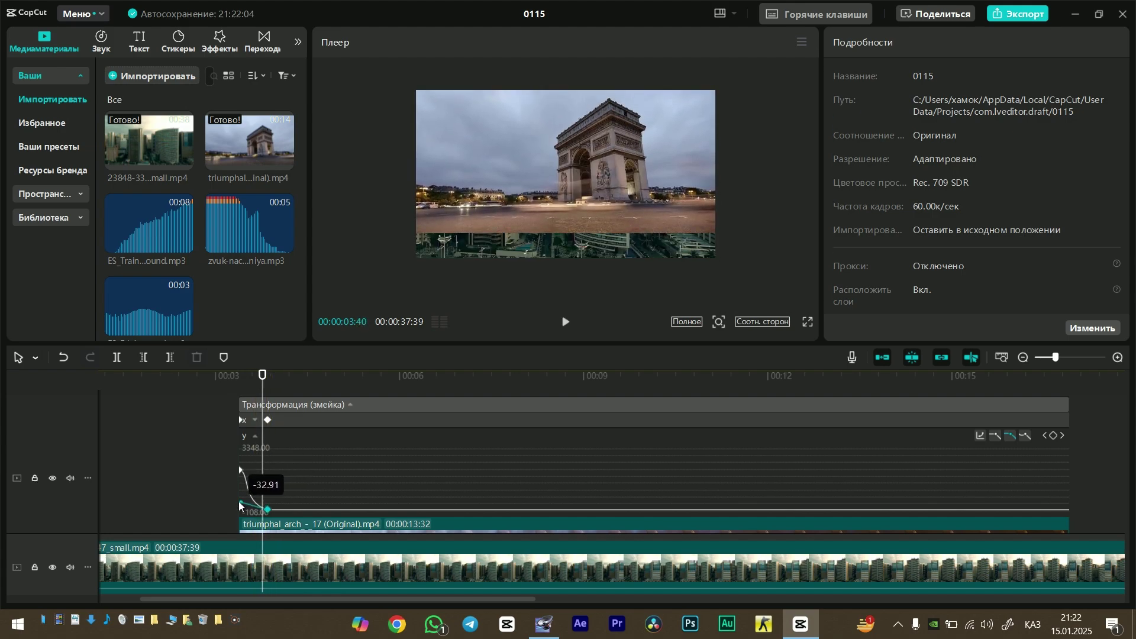
left_click(232, 379)
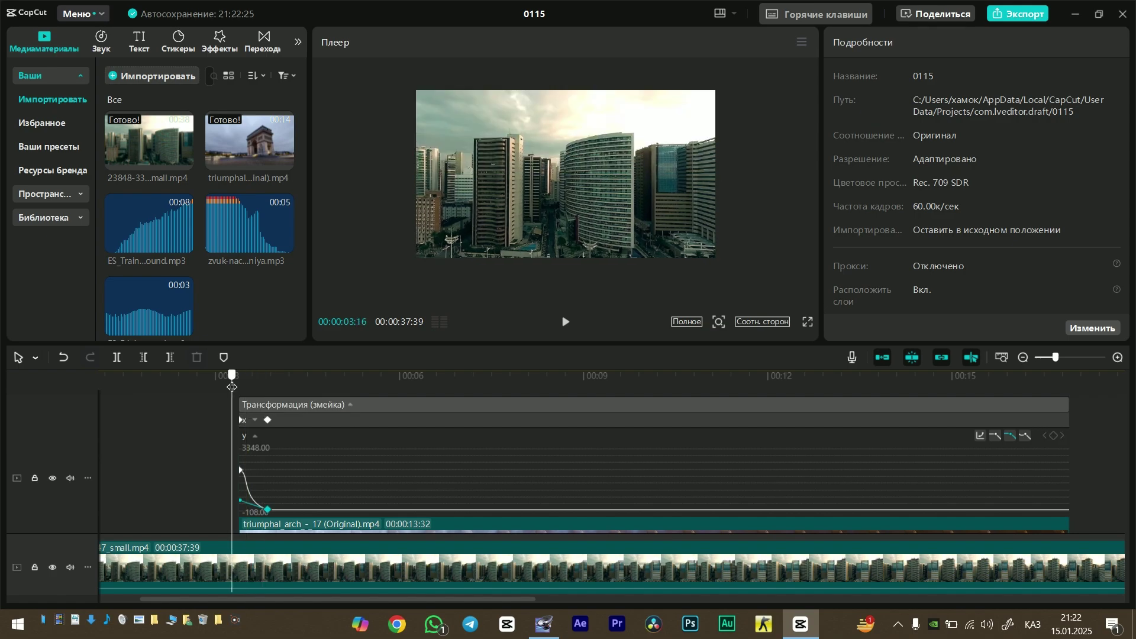
left_click_drag(232, 380, 295, 521)
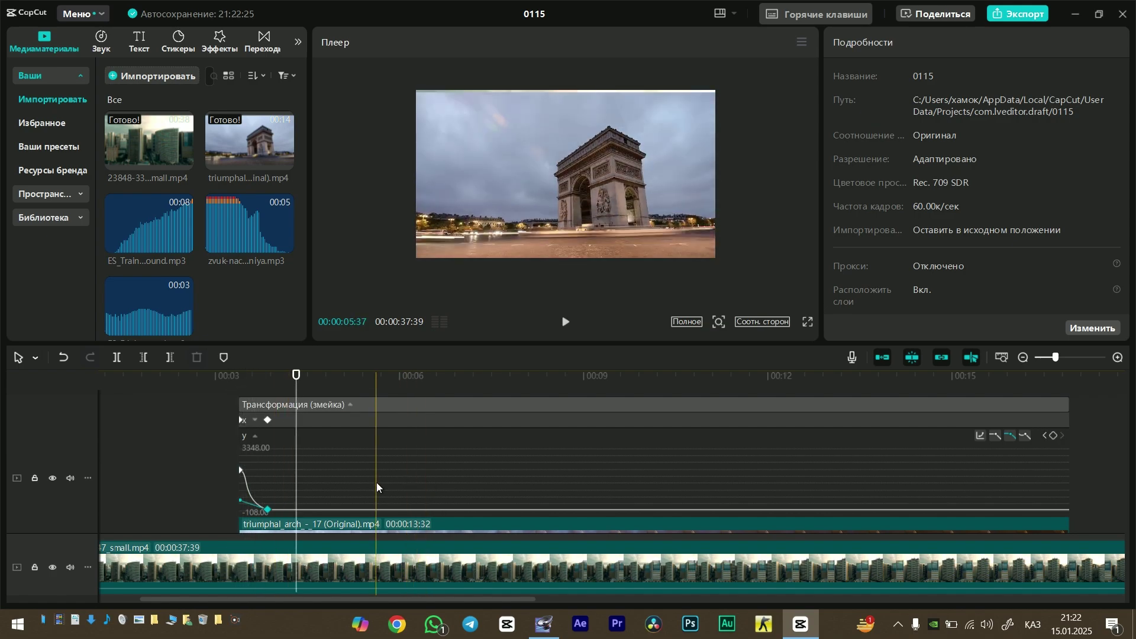
Add a position keyframe at 00:00:04:30 by raising the arch clip in the preview to about X 185, Y 1240.
left_click(338, 393)
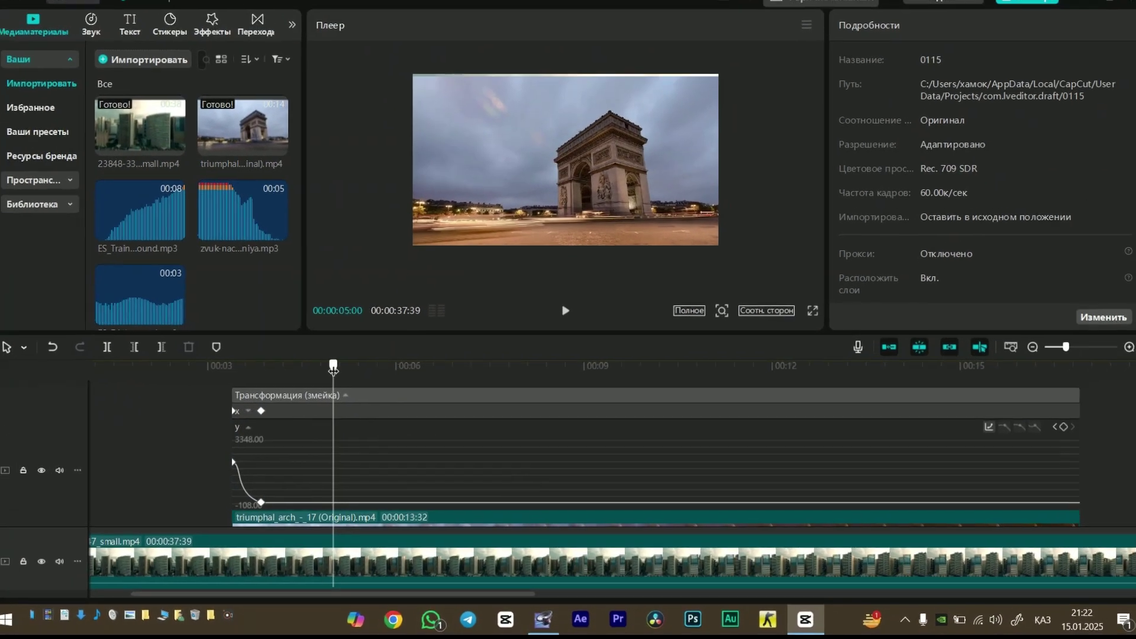
left_click(391, 197)
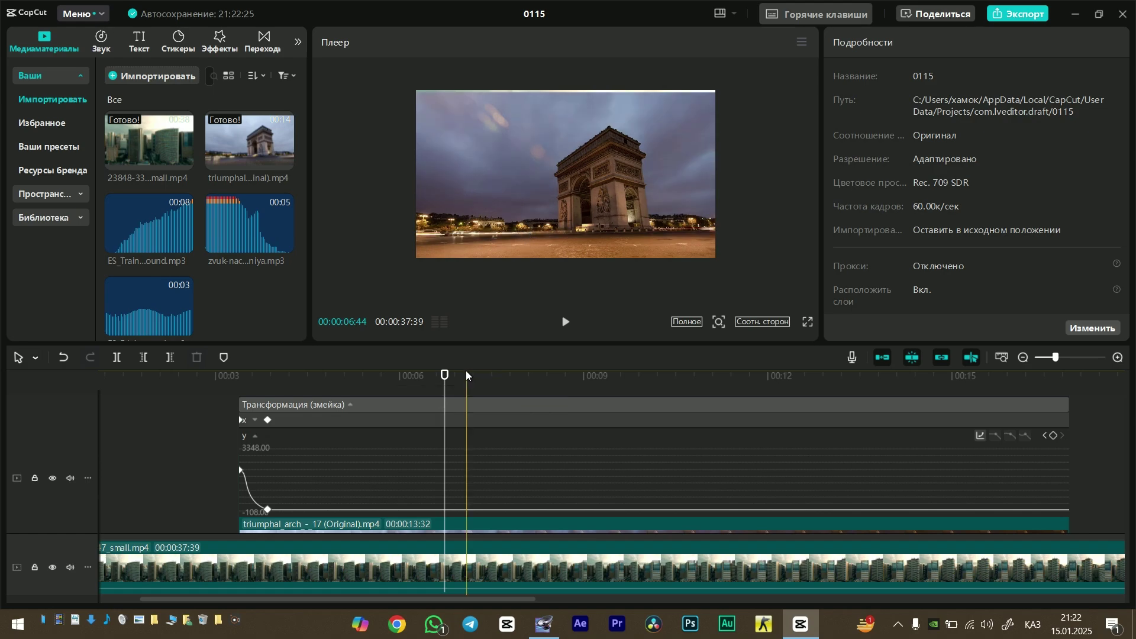
left_click_drag(267, 421, 307, 421)
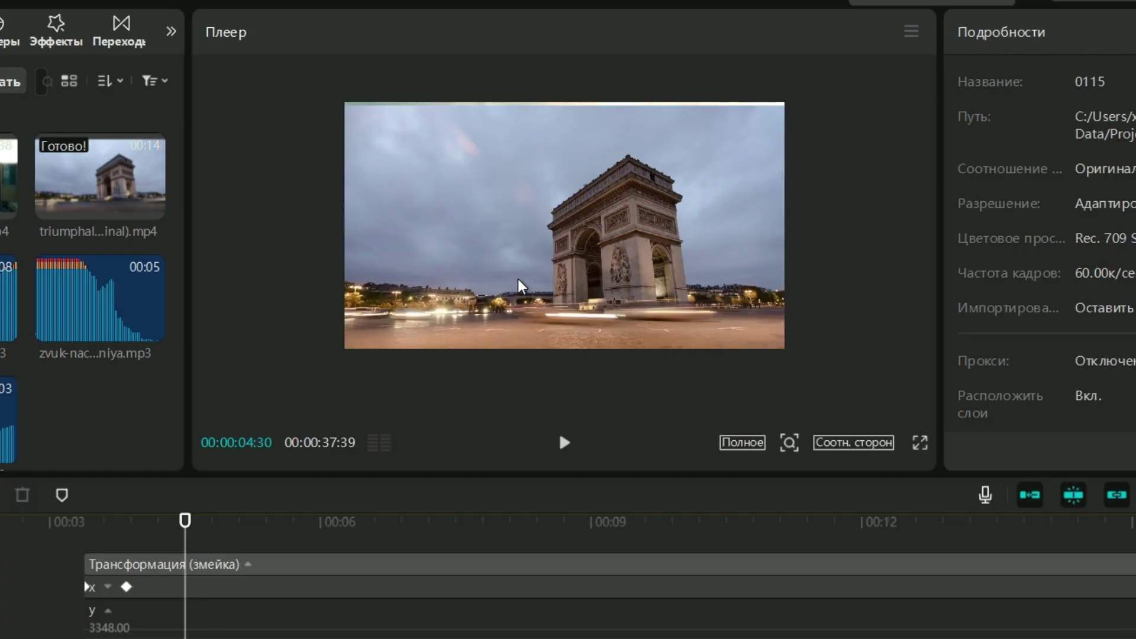
left_click_drag(518, 279, 543, 139)
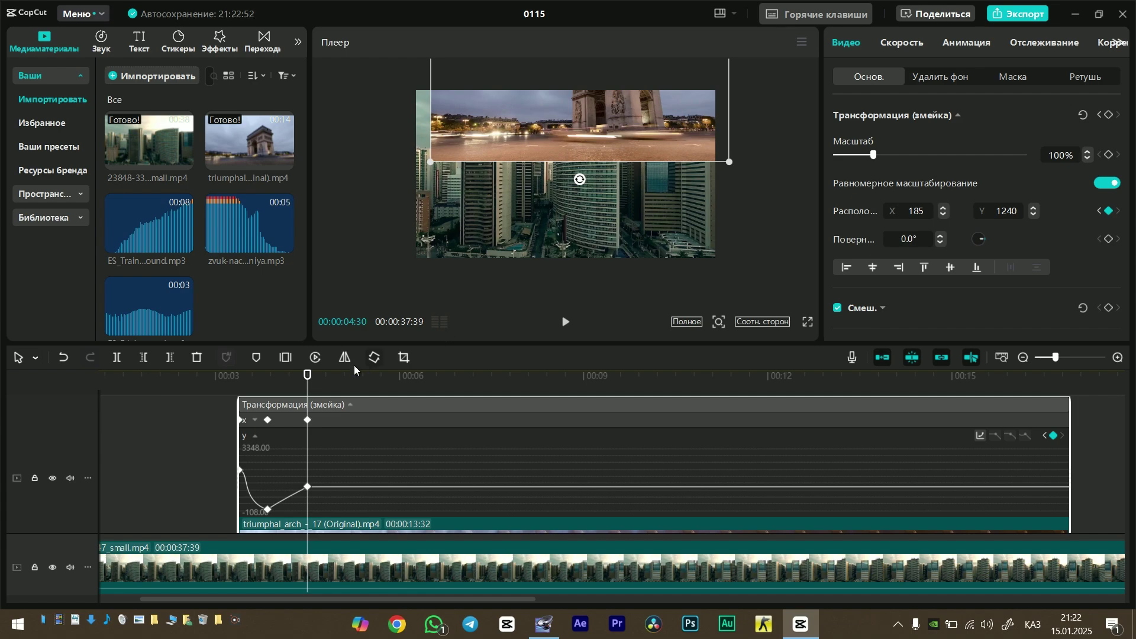
Add a keyframe shortly after 00:00:04:30 with the arch clip lowered, and another at 00:00:06:17 with it raised to about X 71, Y 1259.
left_click(331, 376)
left_click_drag(598, 108, 584, 77)
left_click(417, 376)
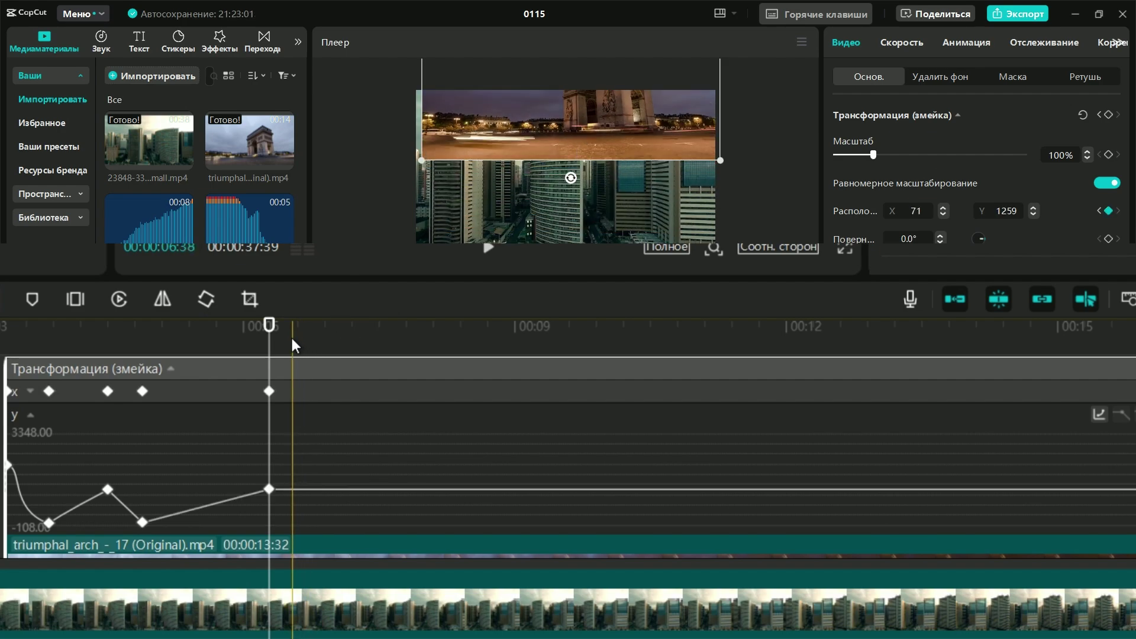
Add a keyframe between 00:00:07 and 00:00:08 at about X 86, Y -304, and one at 00:00:08:56 at about X -603, Y 1734.
key("space")
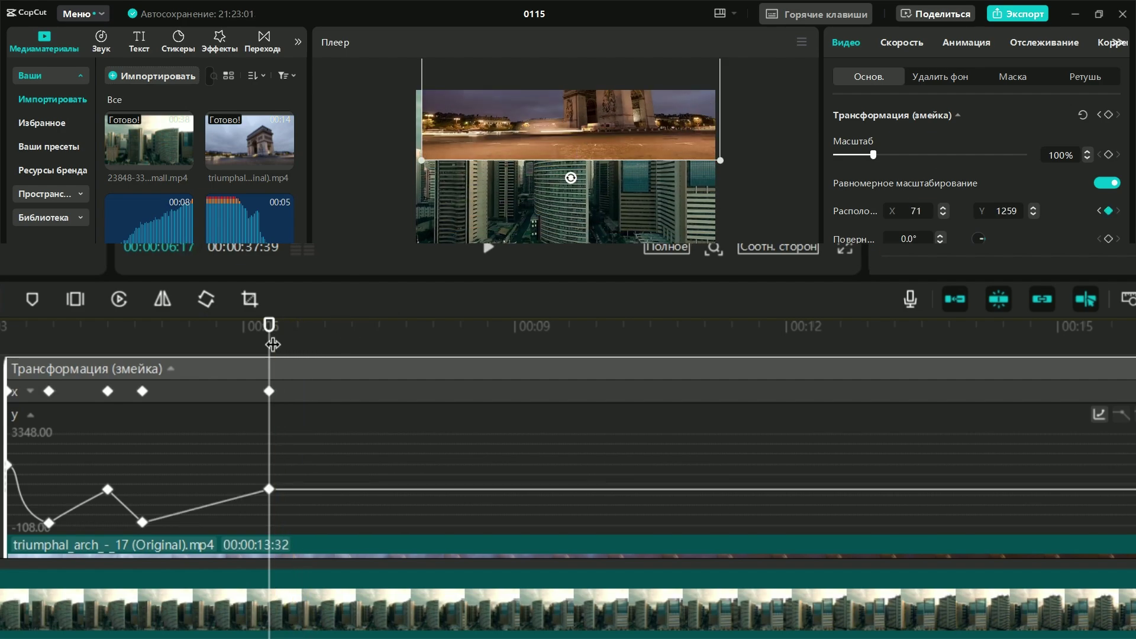
left_click_drag(601, 126, 610, 248)
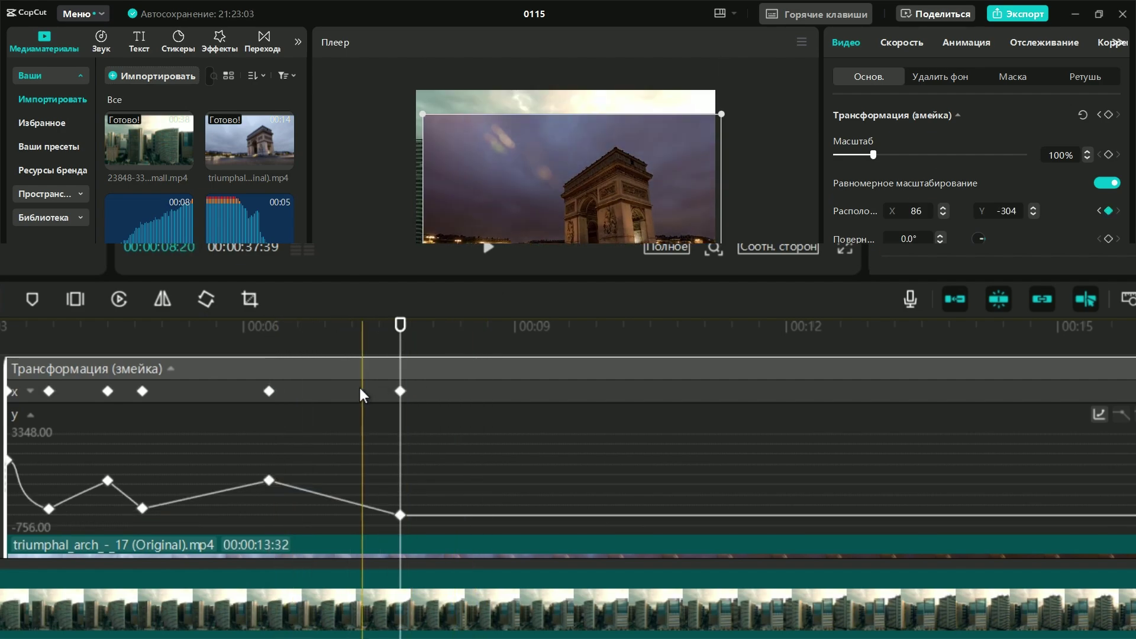
left_click_drag(398, 356, 509, 359)
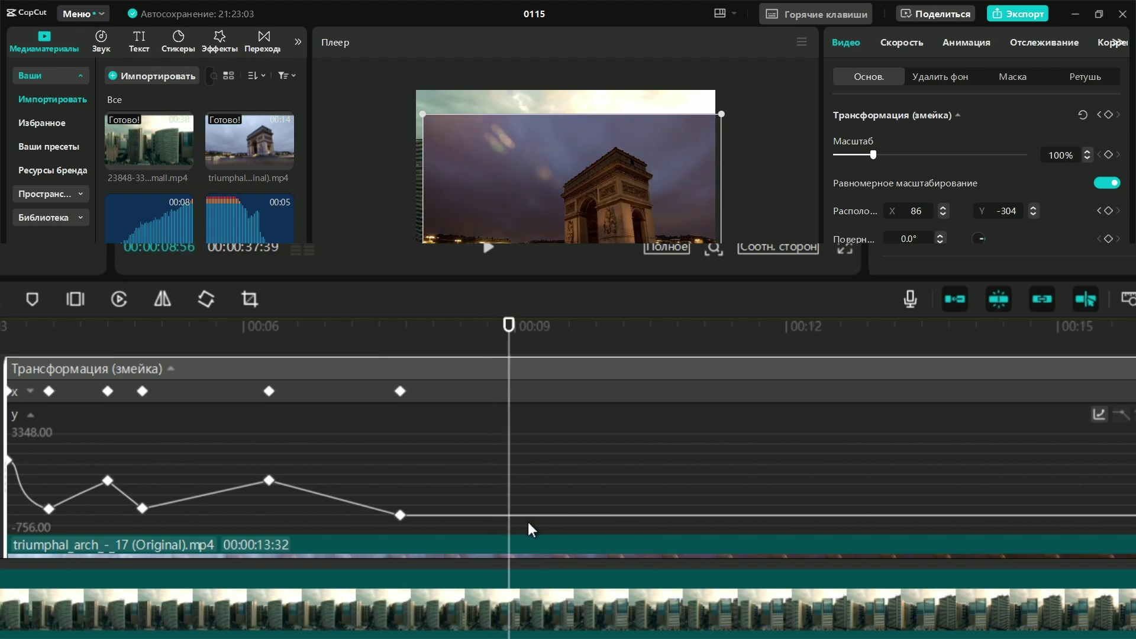
left_click_drag(595, 225, 542, 66)
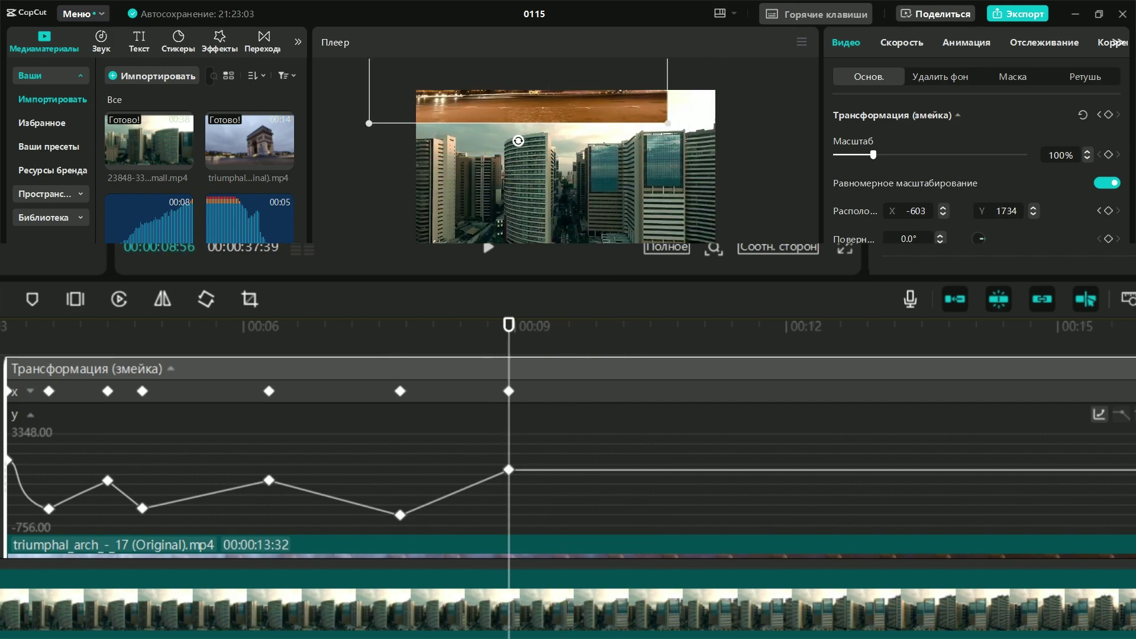
Add a keyframe at 00:00:09:51 and move the arch clip to X 0, Y 0 so it fills the frame.
left_click(513, 356)
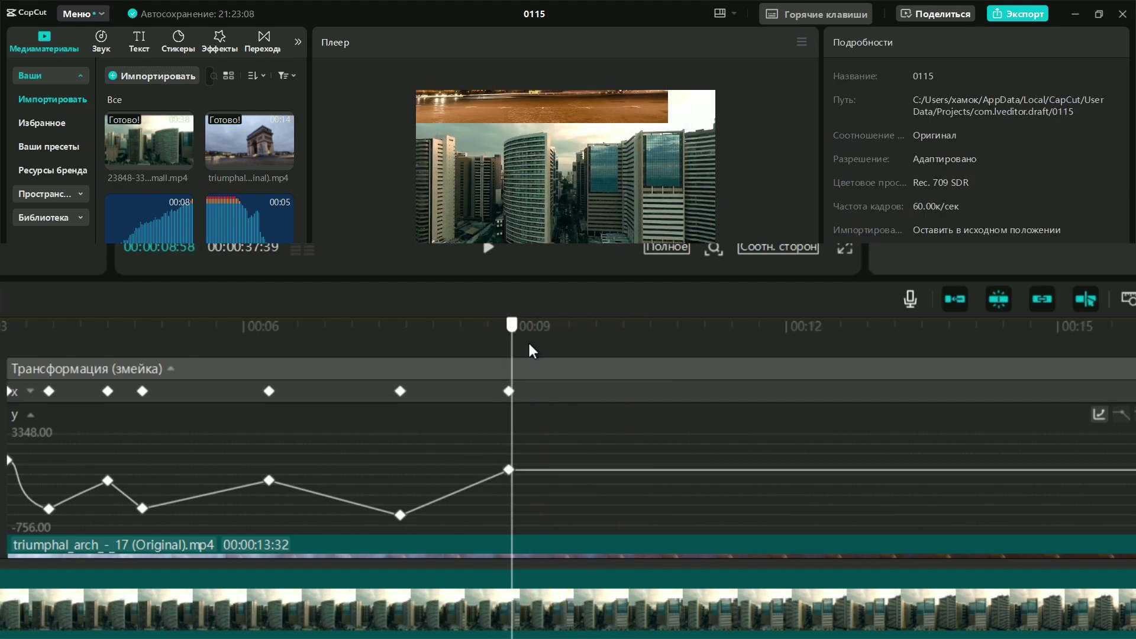
left_click(596, 367)
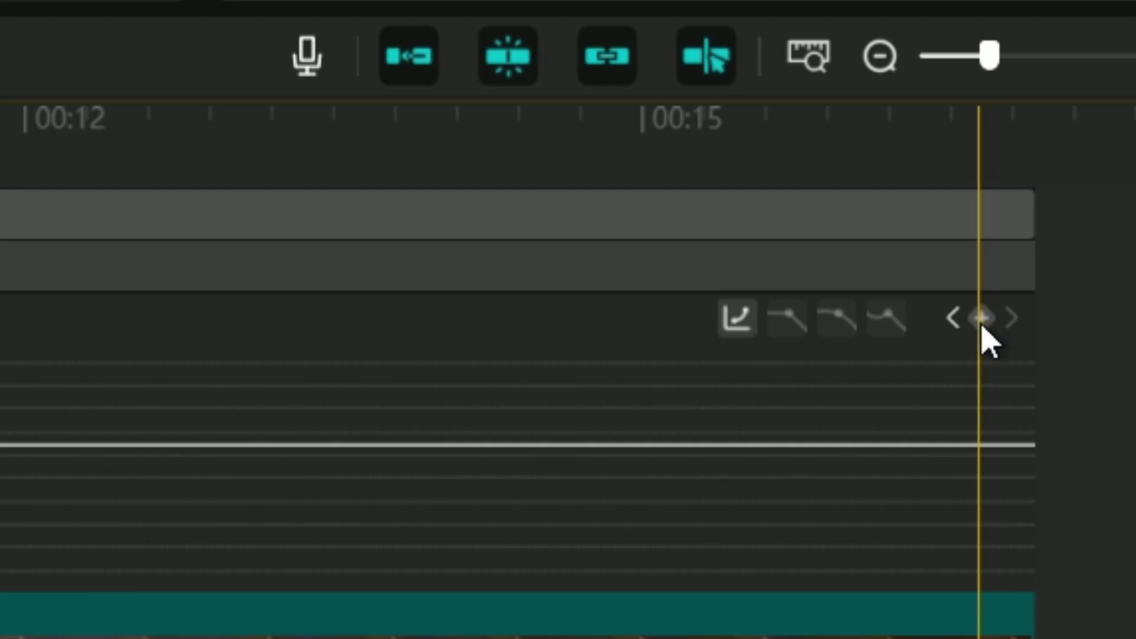
left_click(982, 318)
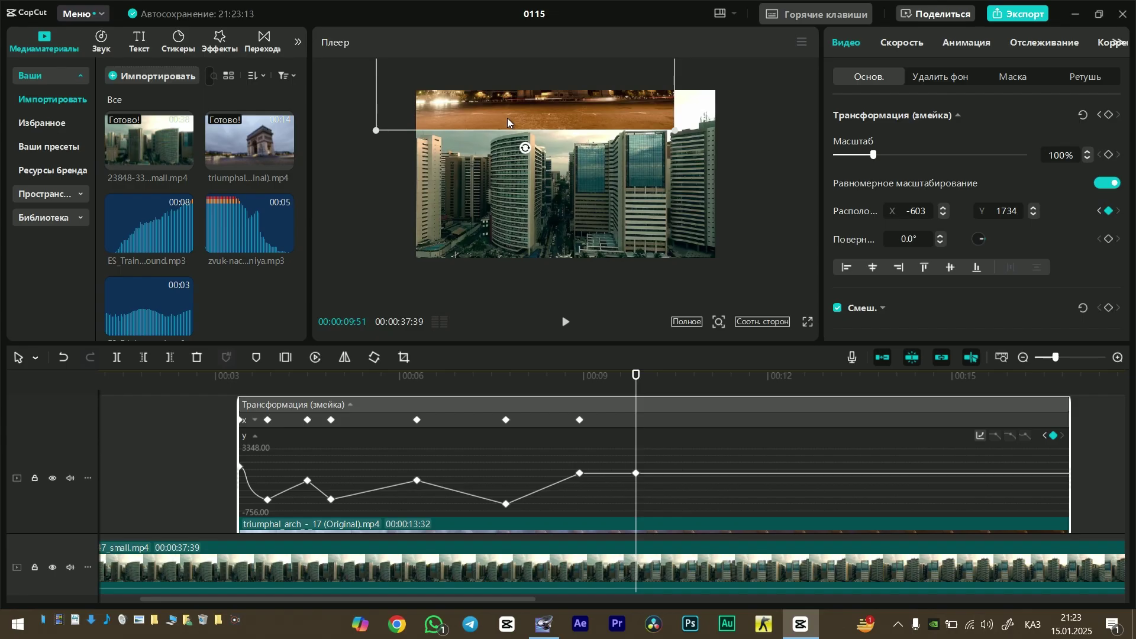
left_click_drag(507, 119, 554, 261)
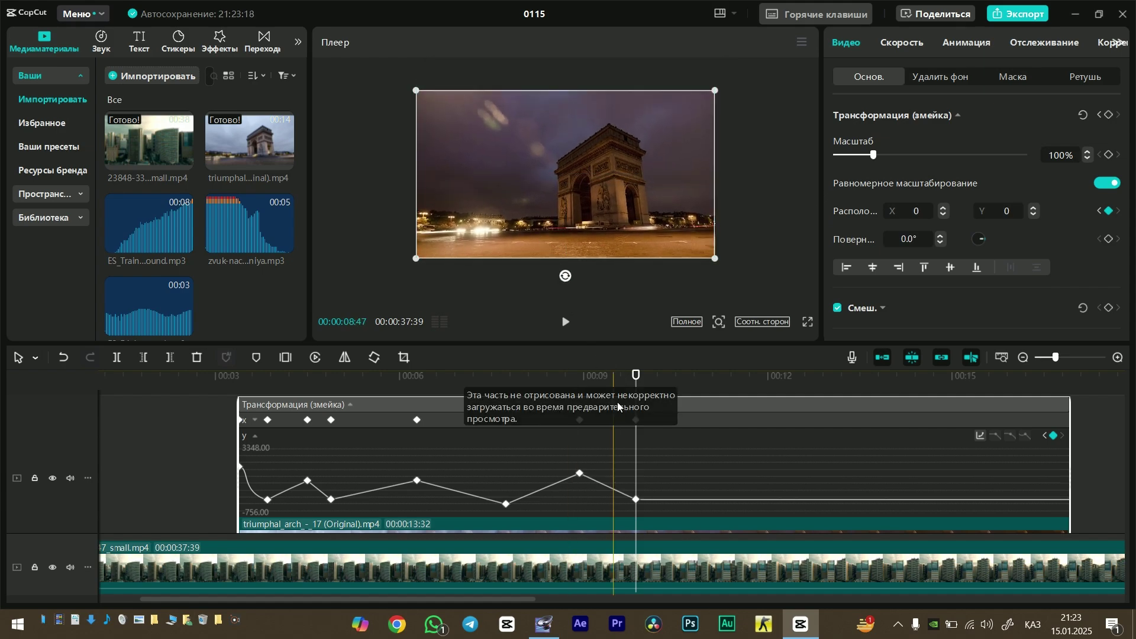
Add a keyframe at 00:00:10:45 with the arch clip at about X 2542, Y 1202, and one near 00:00:12 with it back in frame.
left_click(691, 375)
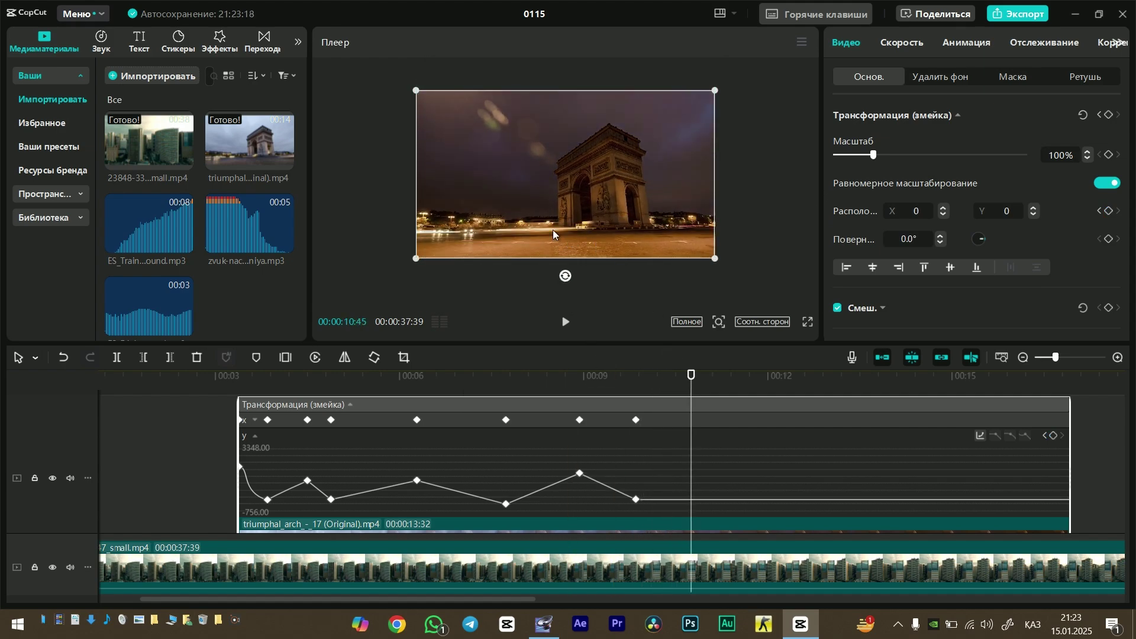
left_click_drag(553, 230, 751, 136)
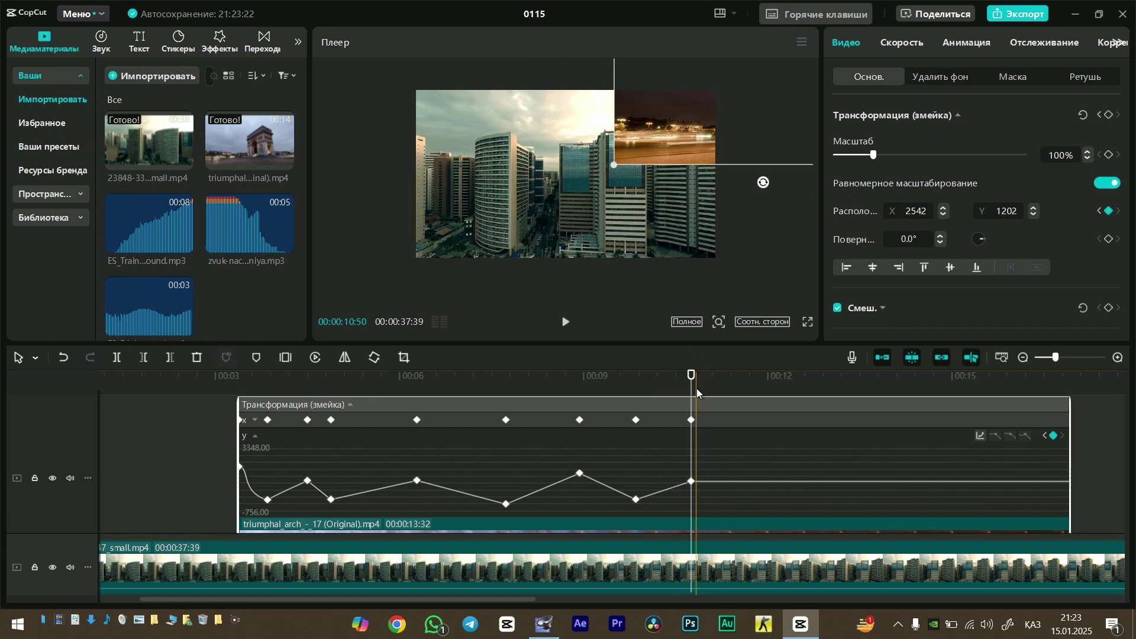
left_click_drag(697, 391, 765, 379)
left_click_drag(722, 117, 523, 204)
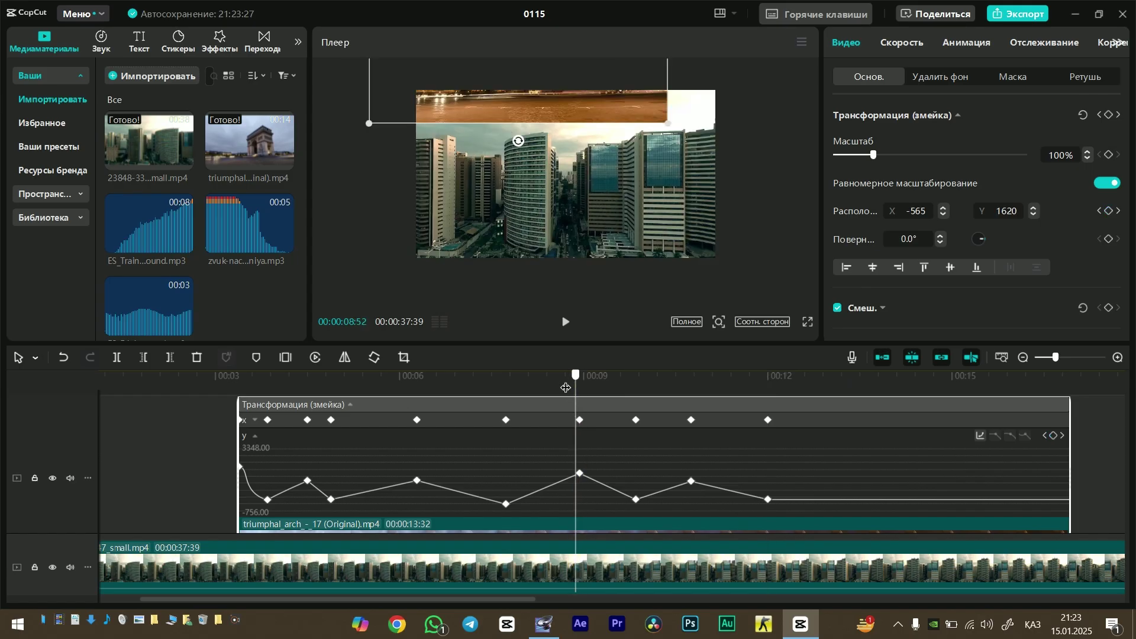
Apply auto curves to the Y graph's peak keyframes at 00:00:10:45 and 00:00:08:56.
left_click_drag(565, 388, 692, 393)
left_click(691, 481)
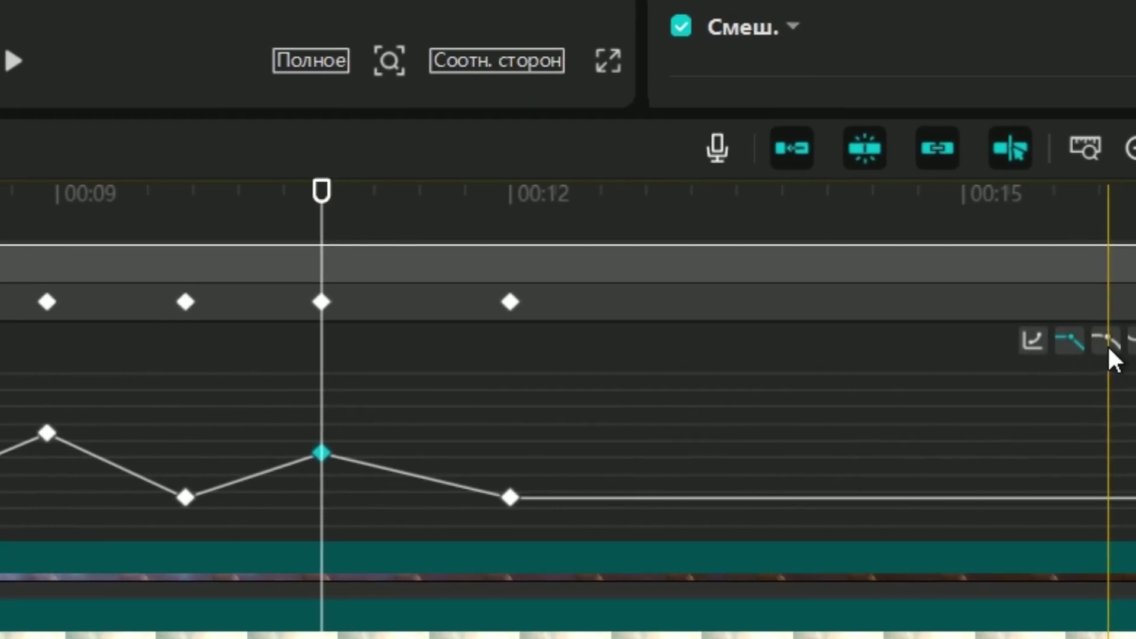
left_click(1006, 349)
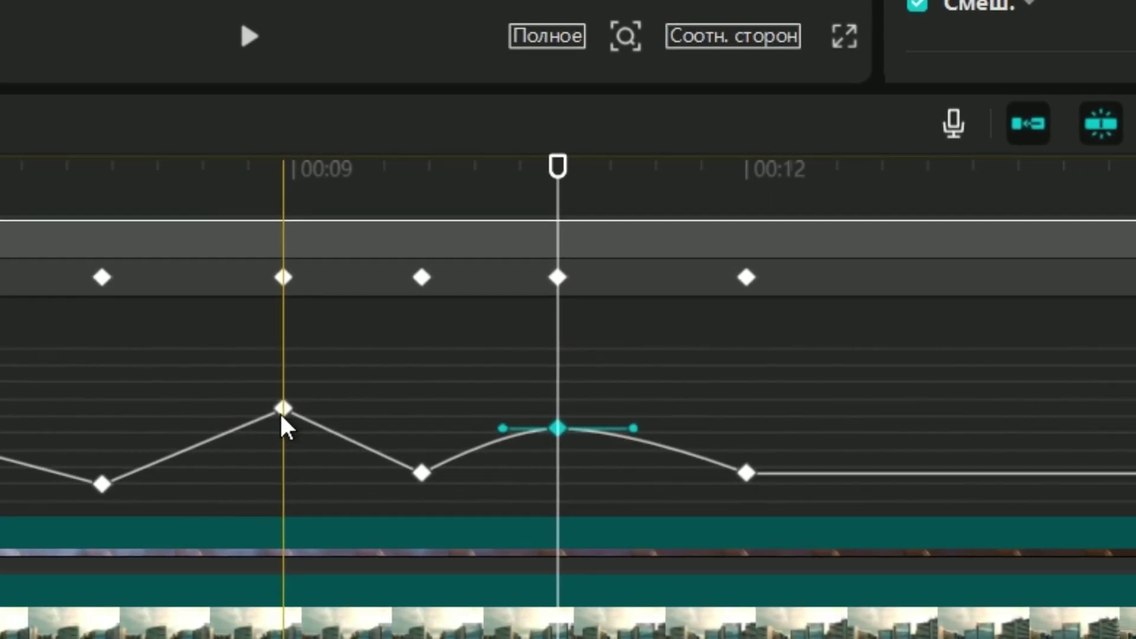
left_click(346, 407)
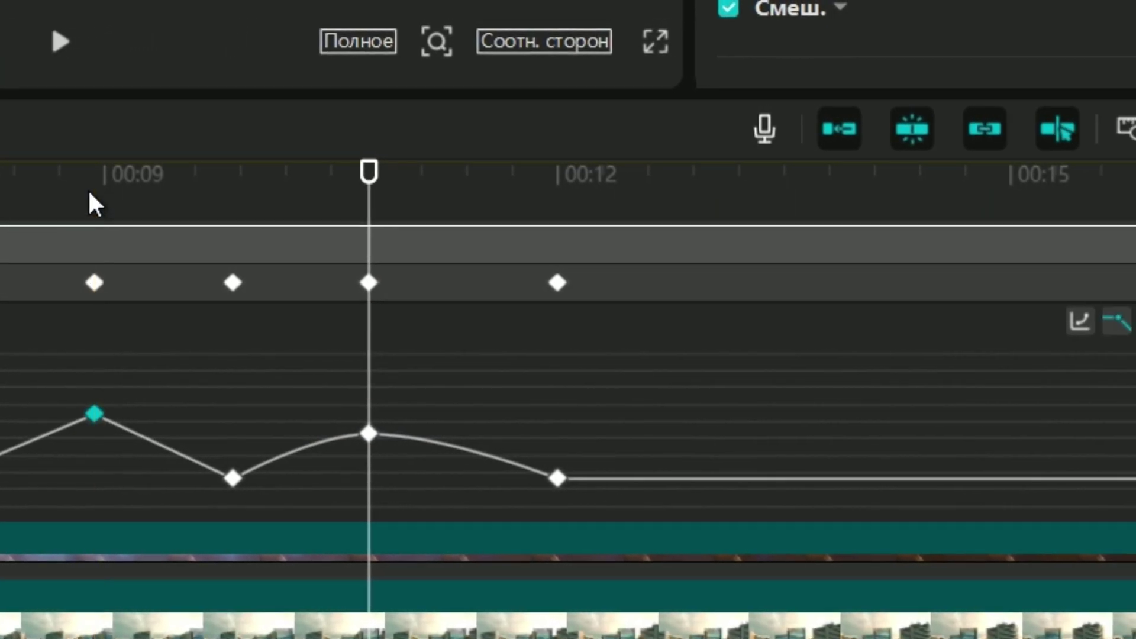
left_click(94, 414)
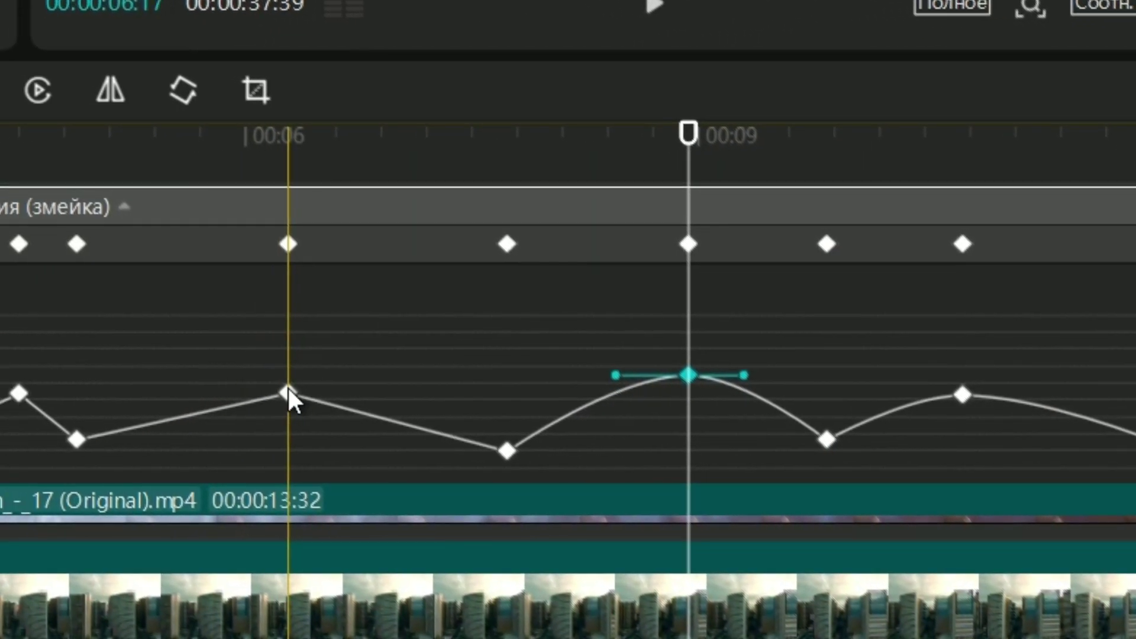
Apply auto curves to the Y graph's peak keyframes at 00:00:06:17 and 00:00:04:30.
left_click(142, 401)
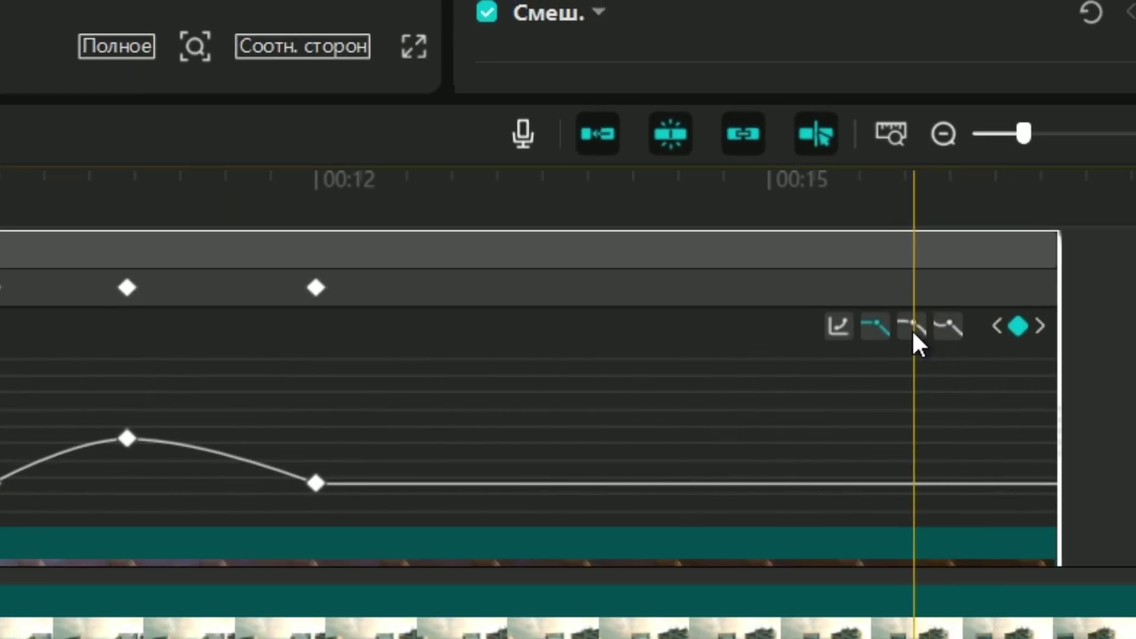
left_click(912, 327)
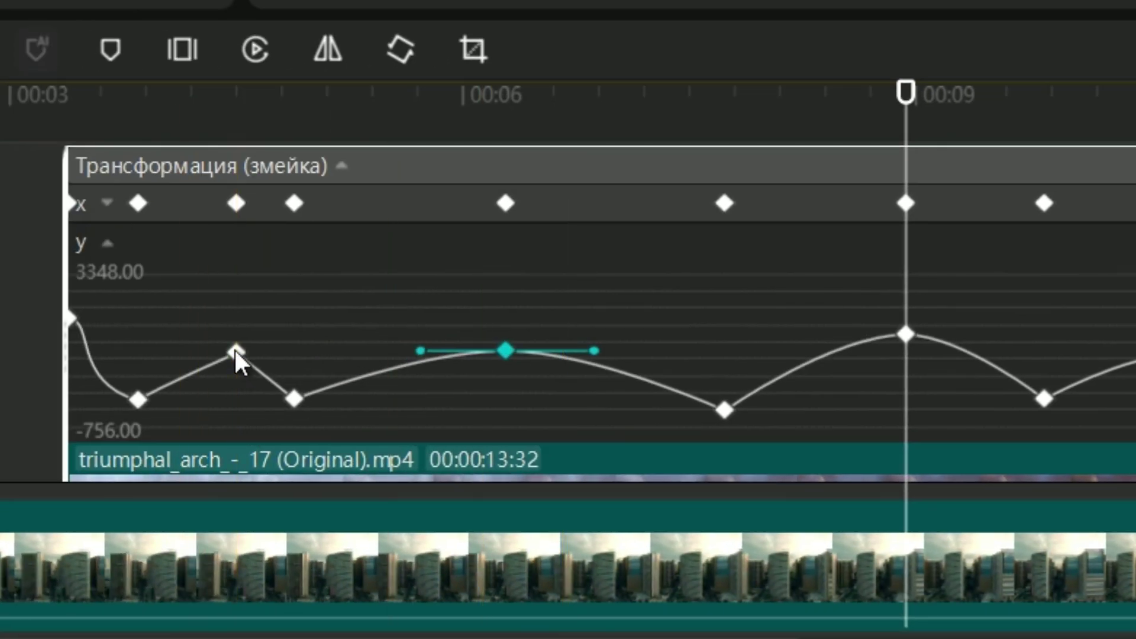
left_click(235, 353)
left_click(917, 273)
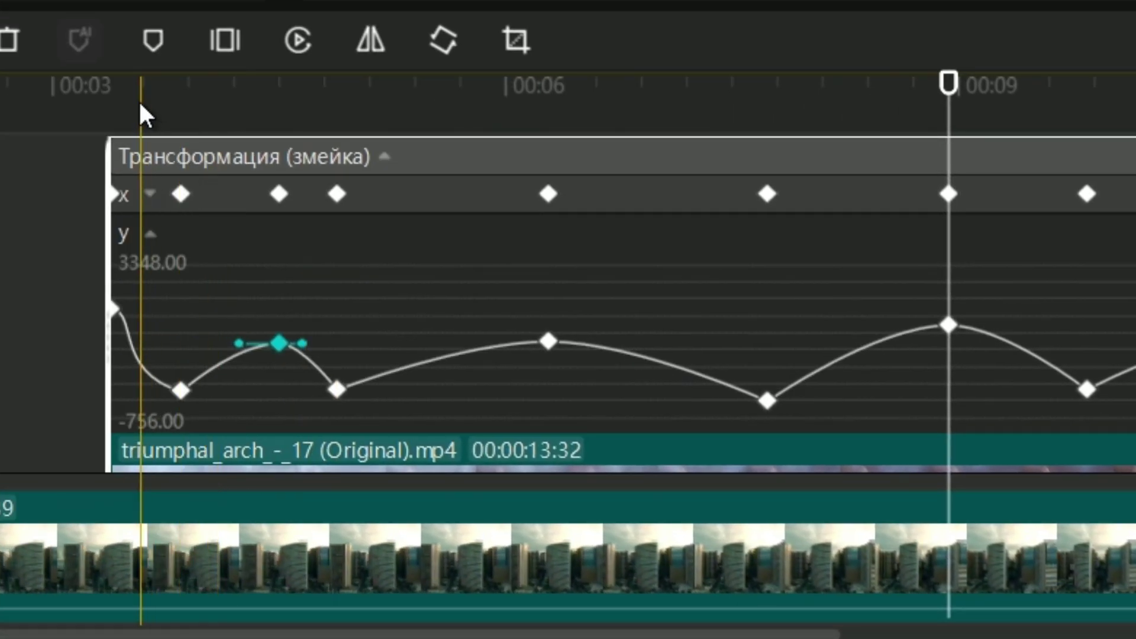
Play the finished arch animation full screen from about 00:00:02:42, just before the arch clip starts.
left_click(135, 88)
left_click_drag(134, 87, 7, 95)
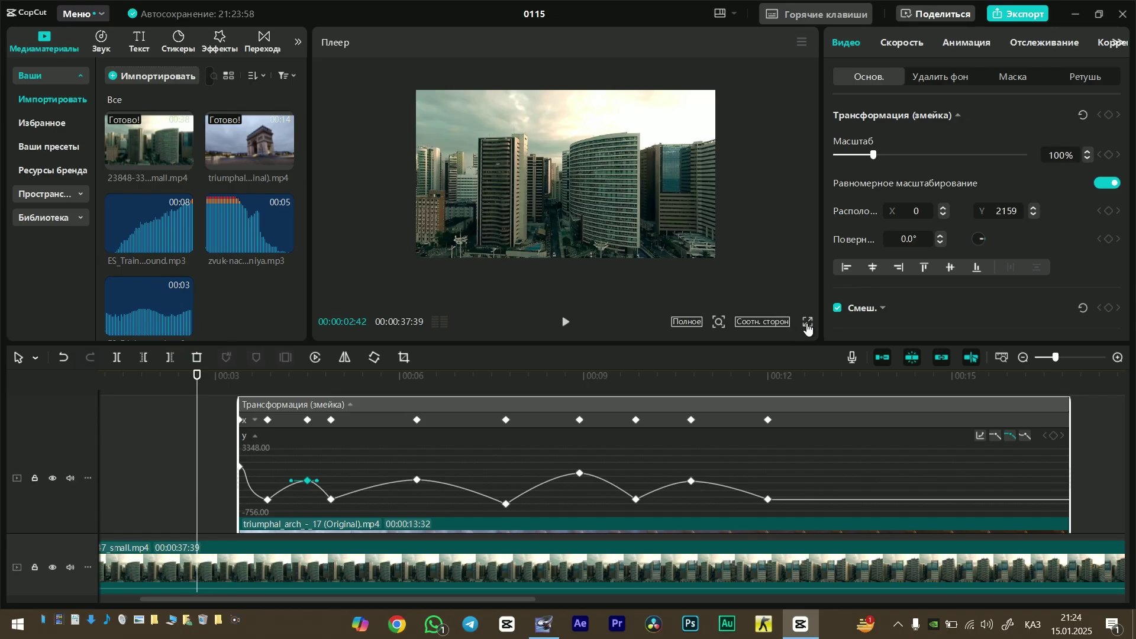
left_click(807, 326)
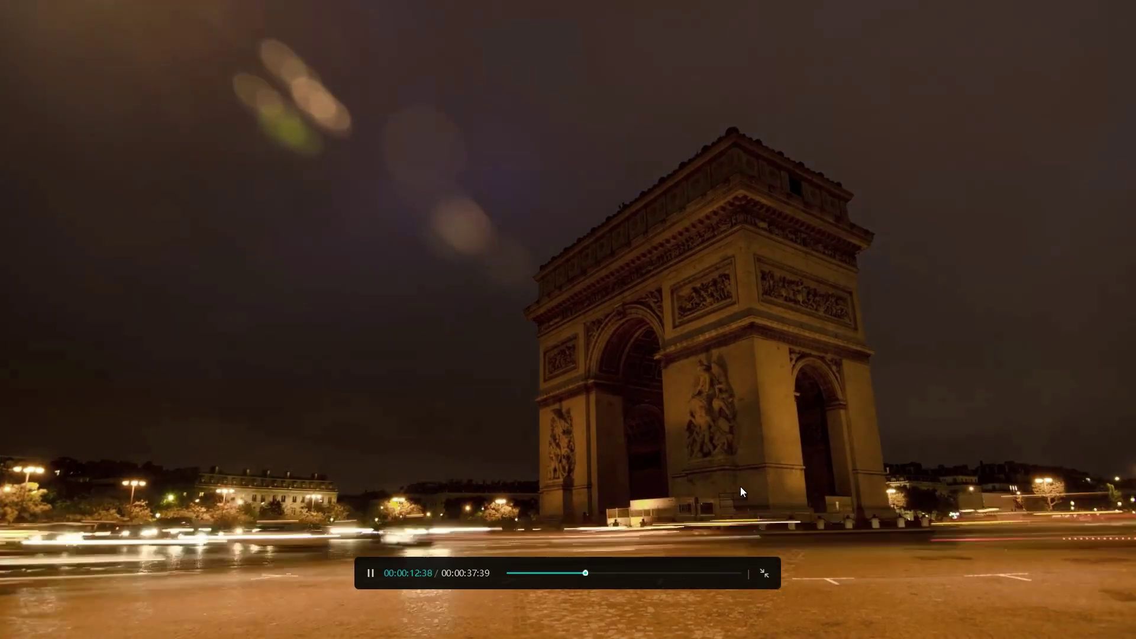
left_click(764, 573)
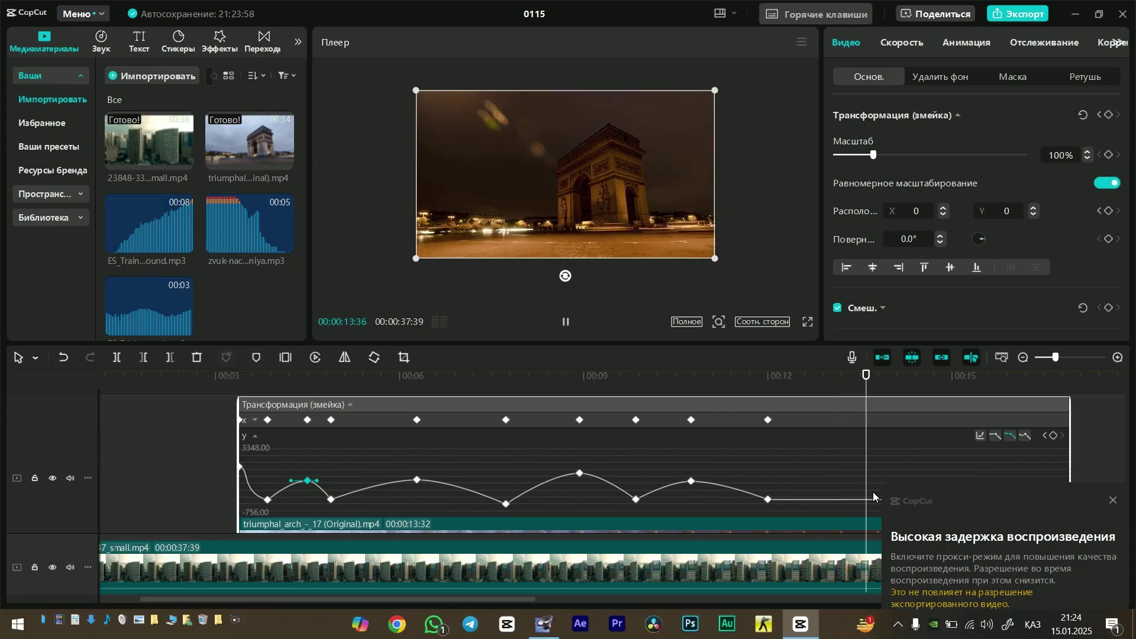
left_click(1113, 501)
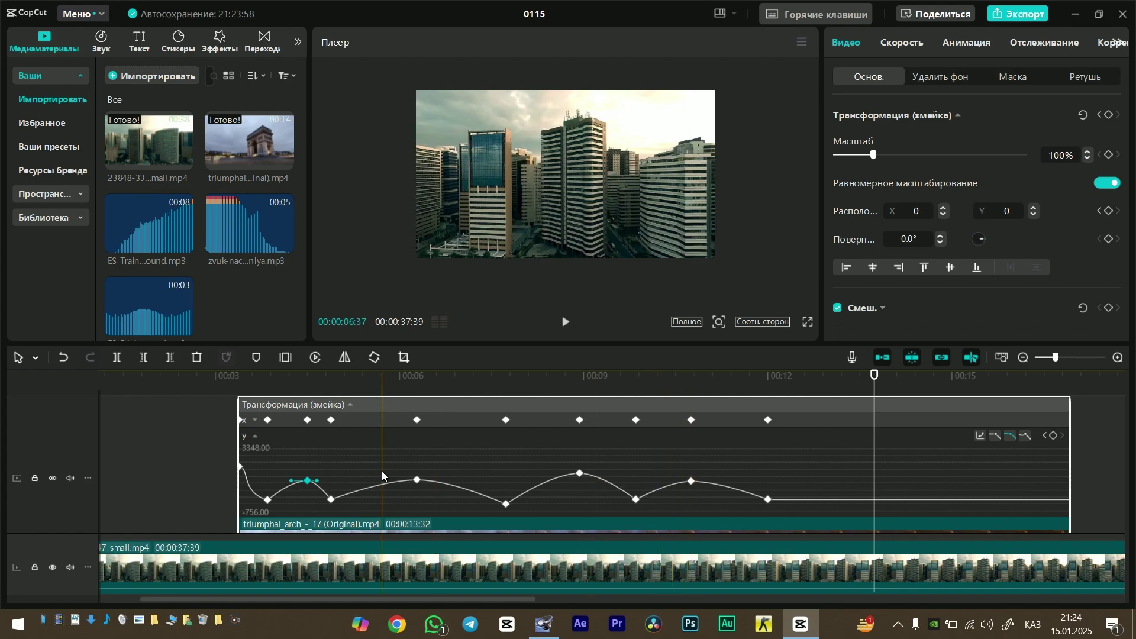
Collapse the arch clip's Transform keyframe graph on the timeline.
left_click(203, 421)
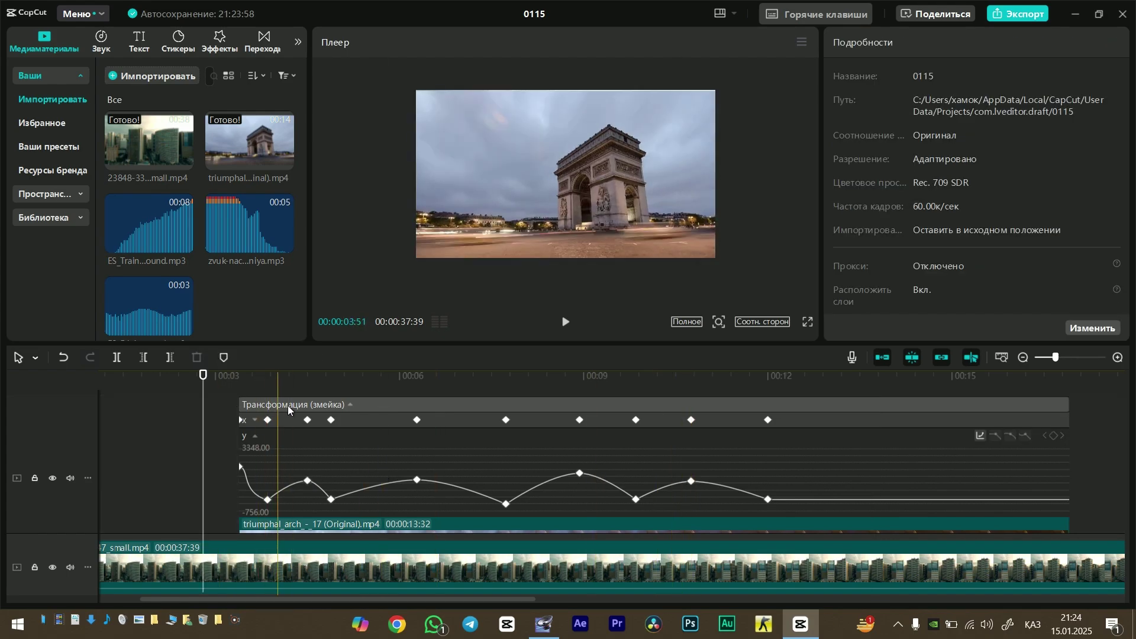
left_click(350, 404)
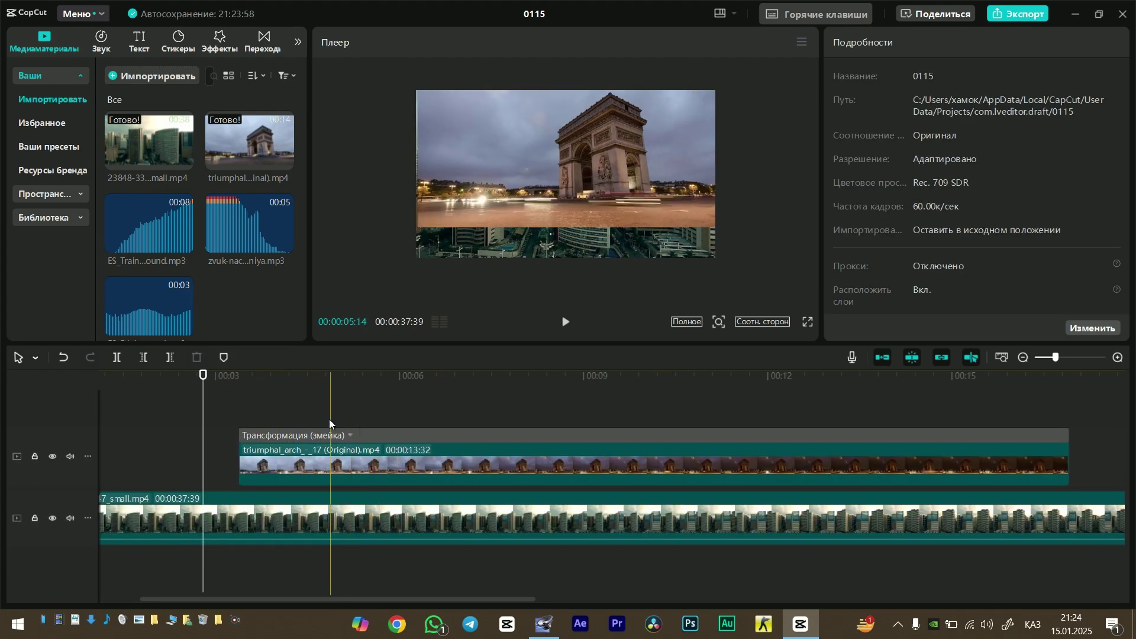
left_click(406, 438)
right_click(415, 439)
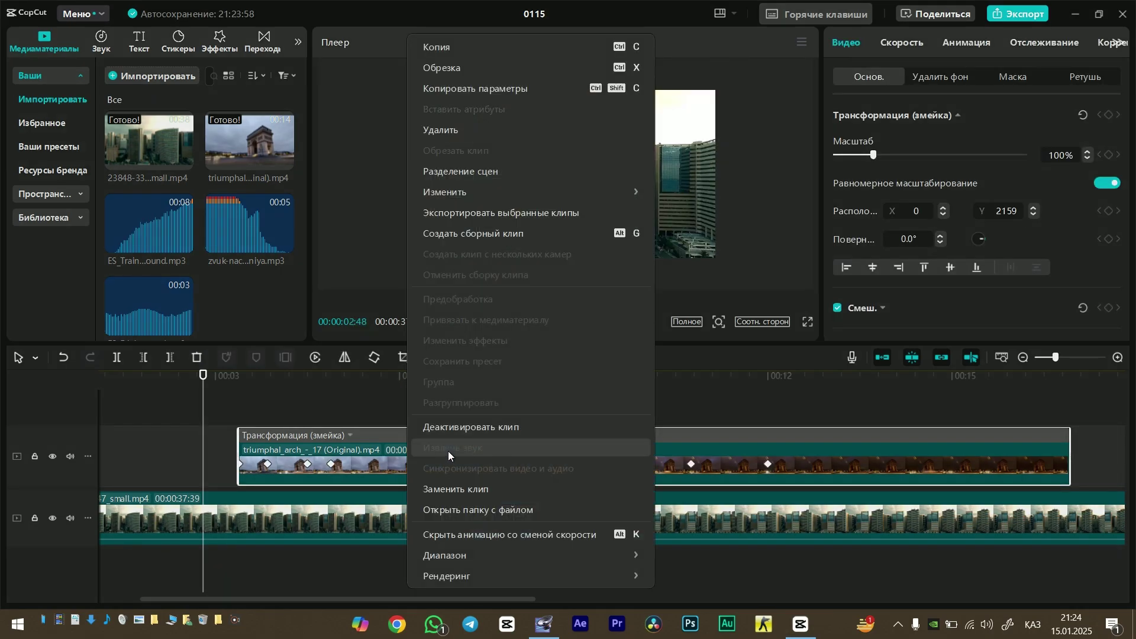
left_click(571, 468)
Delete the city clip and the animated arch clip, leaving a fresh arch clip at the start of the timeline.
scroll(934, 358, "right", 5)
scroll(934, 358, "left", 5)
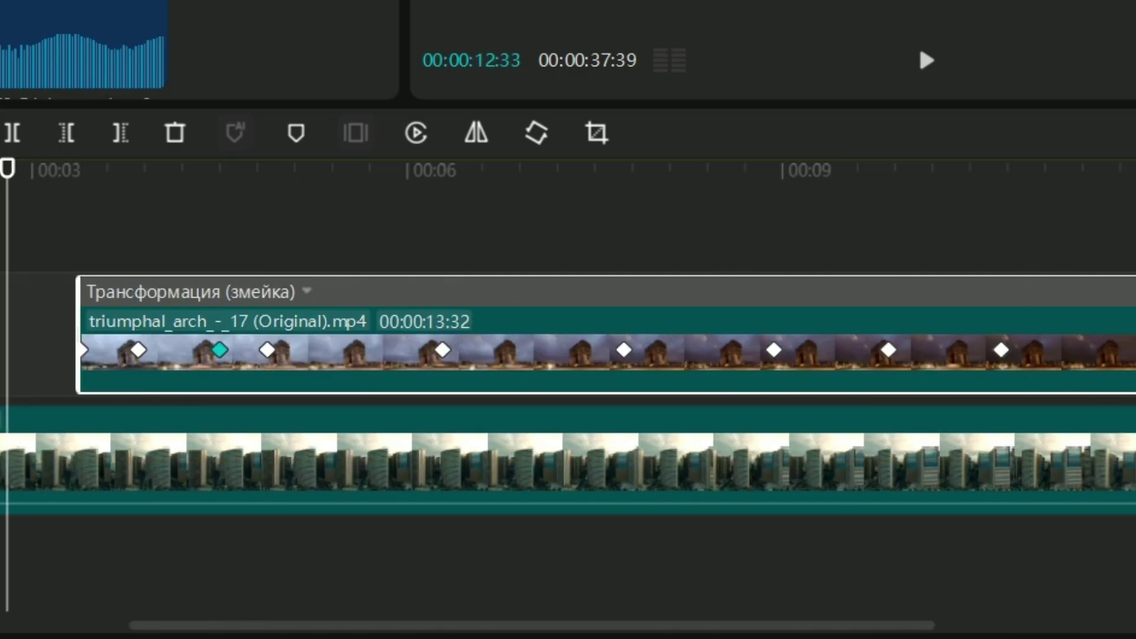
scroll(569, 385, "right", 5)
scroll(717, 459, "down", 5)
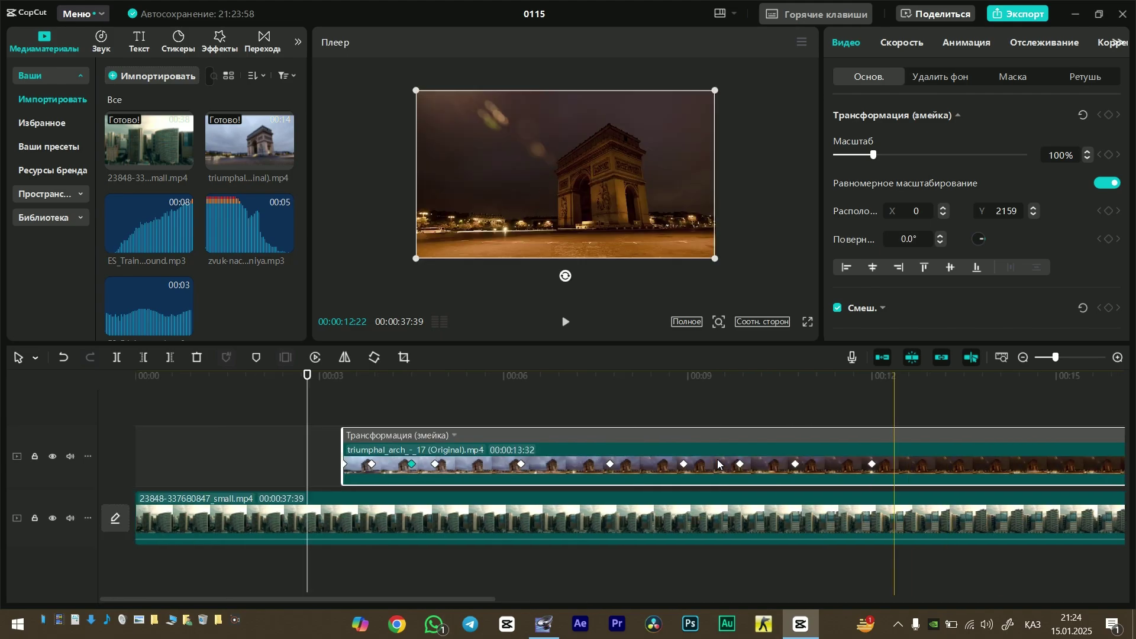
scroll(564, 455, "down", 2)
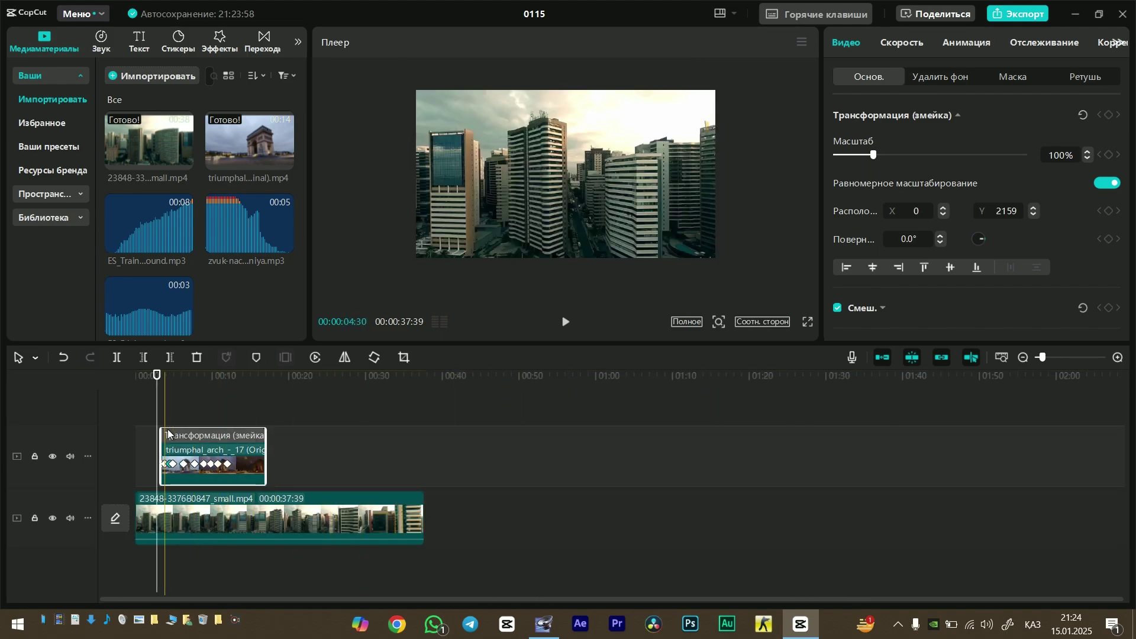
left_click_drag(168, 428, 434, 379)
left_click_drag(459, 552, 460, 551)
left_click_drag(447, 407, 186, 558)
key("Delete")
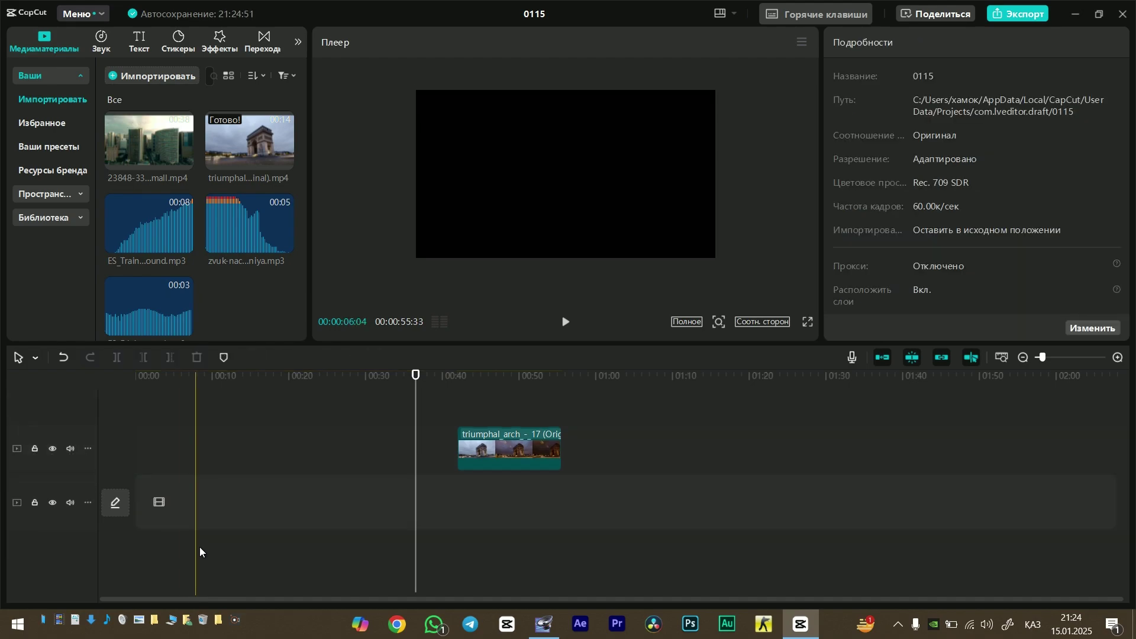
left_click(533, 165)
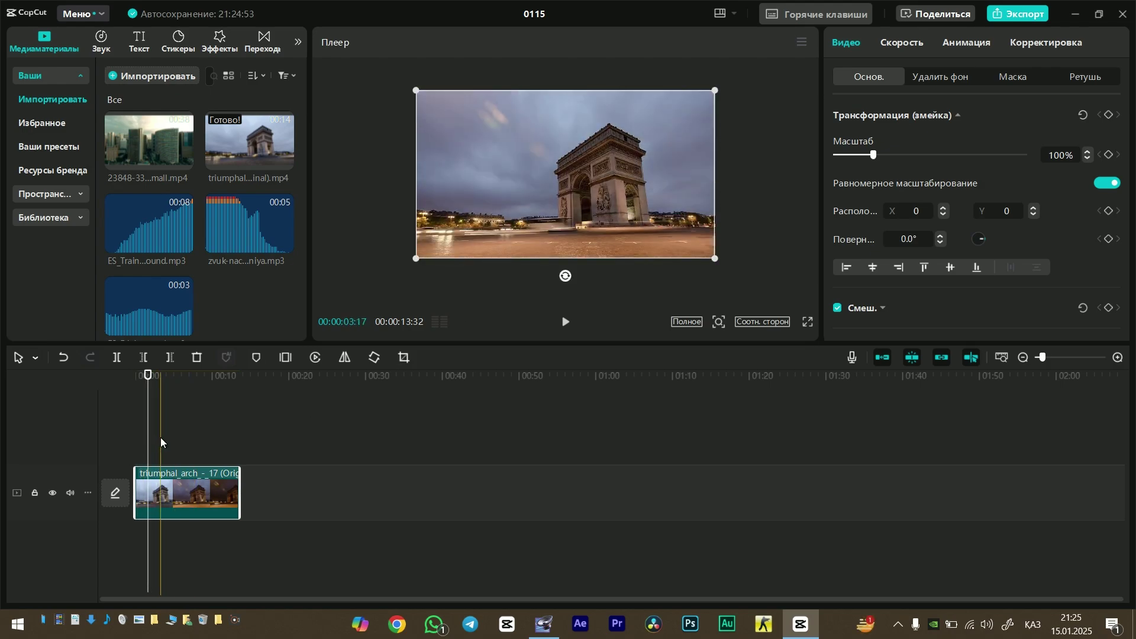
Add a default text at 00:00:03:46 over the arch clip and change its wording to "Ключевой кадр".
left_click(165, 432)
left_click(138, 47)
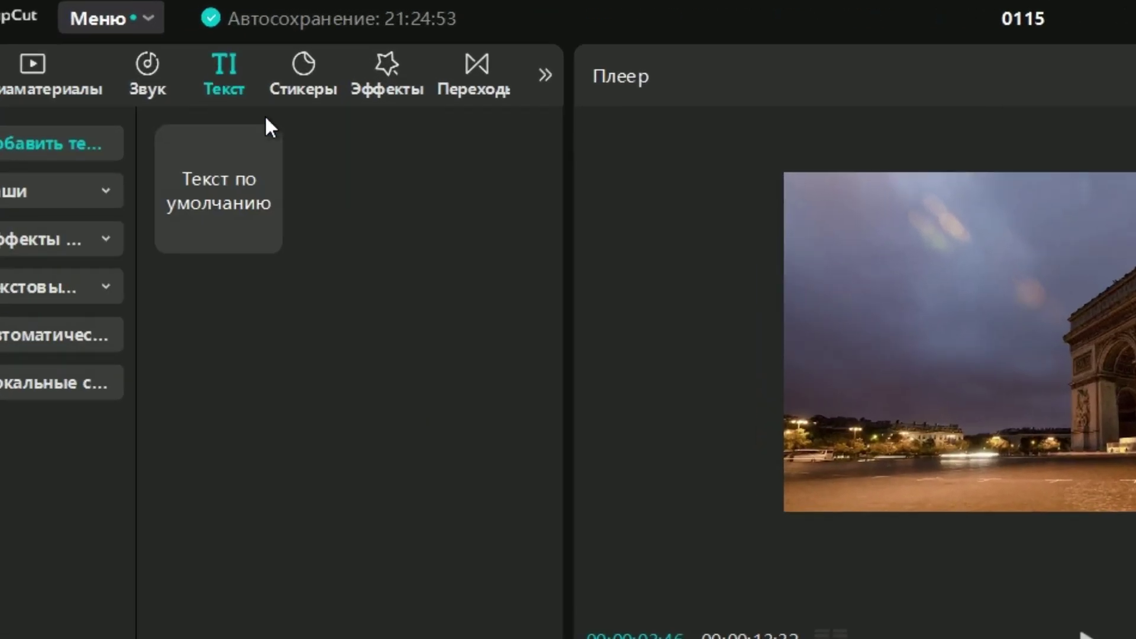
left_click(263, 235)
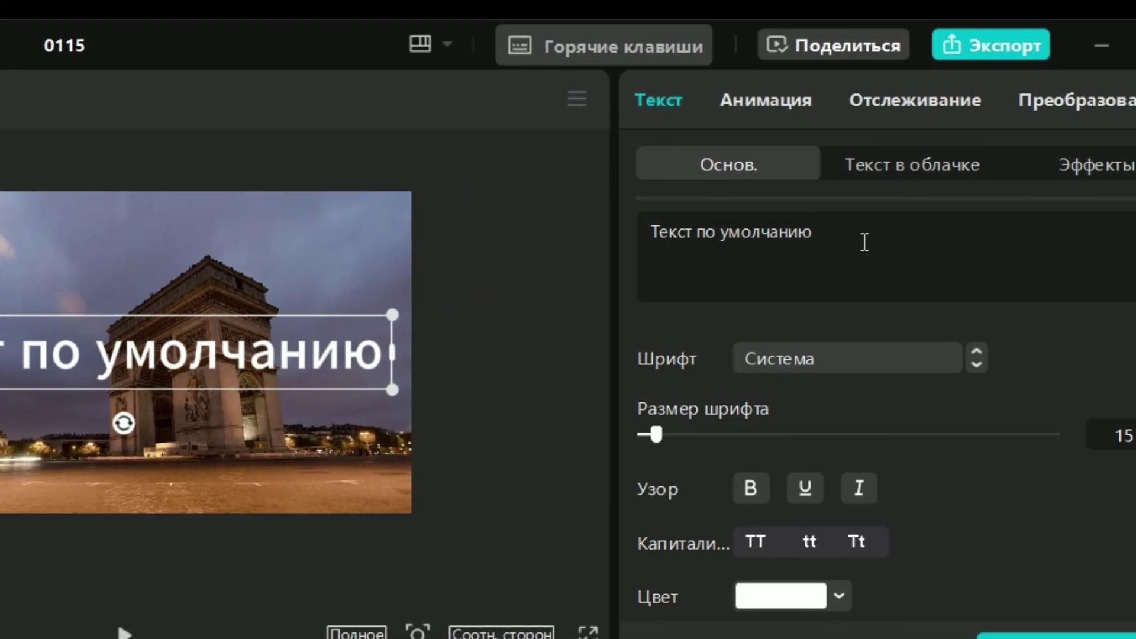
triple_click(865, 243)
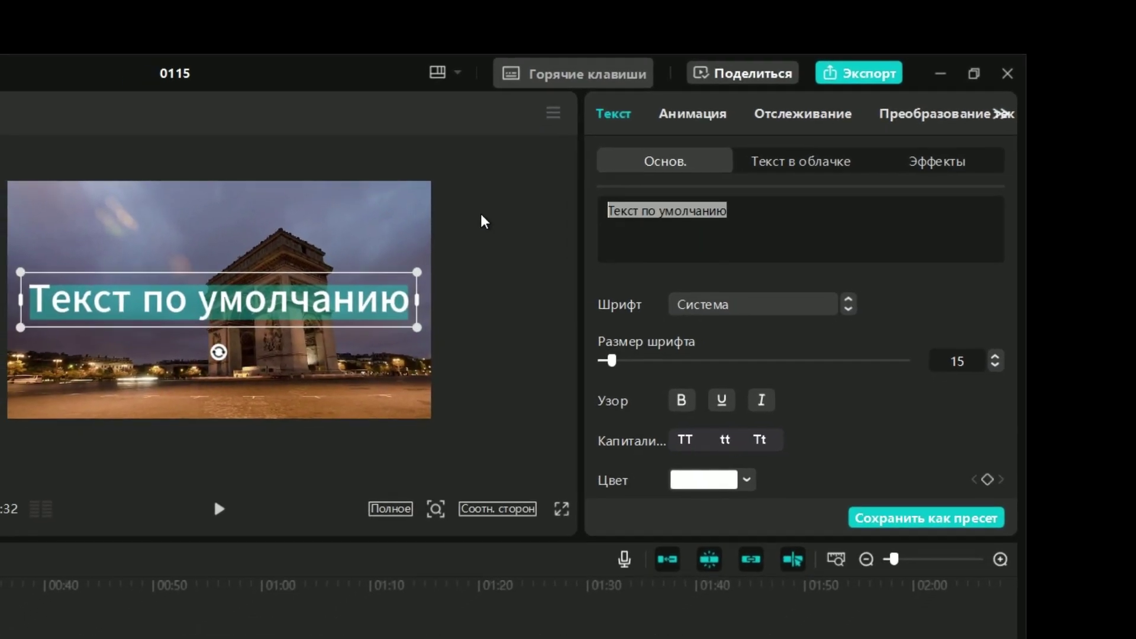
type("Ключе")
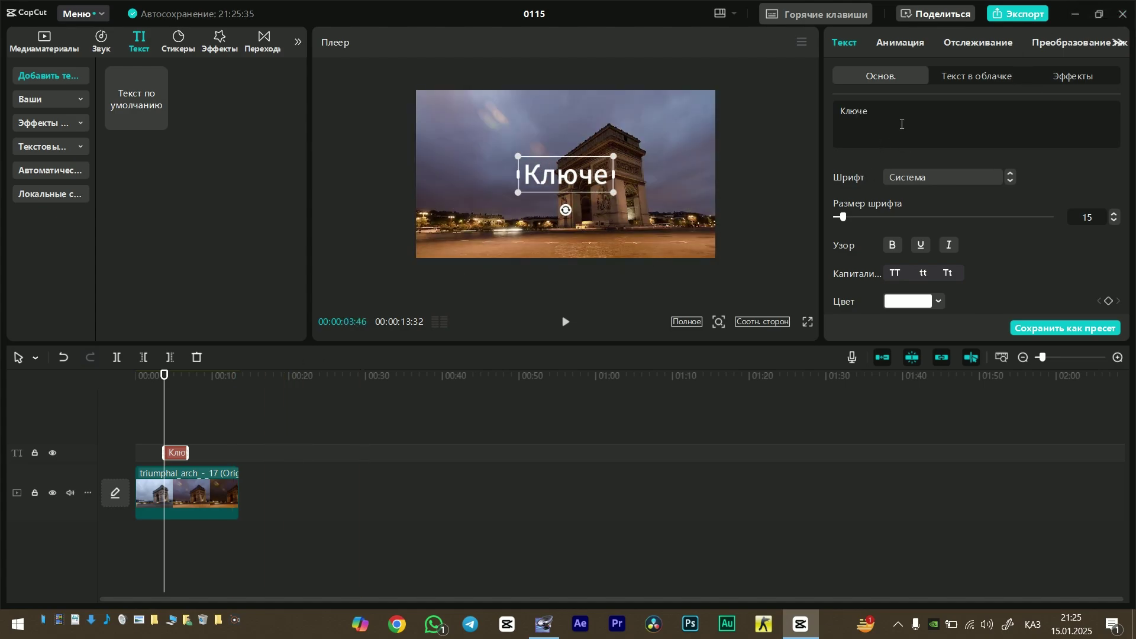
type("кадр")
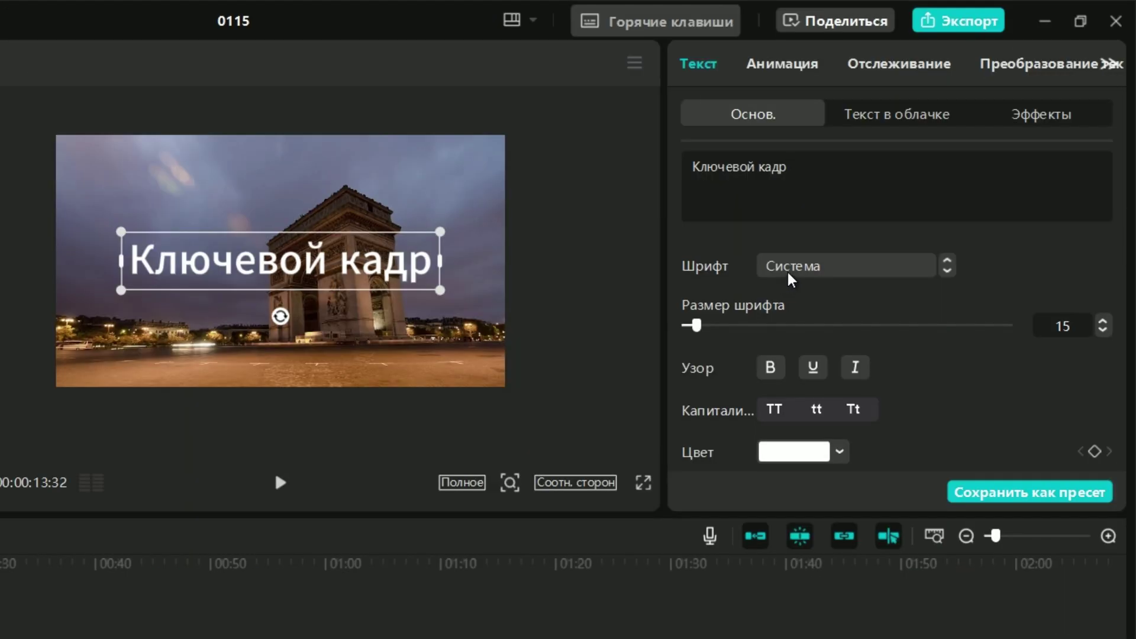
Set the title's font to a_PlakatTitul ExtraBold and apply the yellow preset style with a red shadow.
left_click(781, 265)
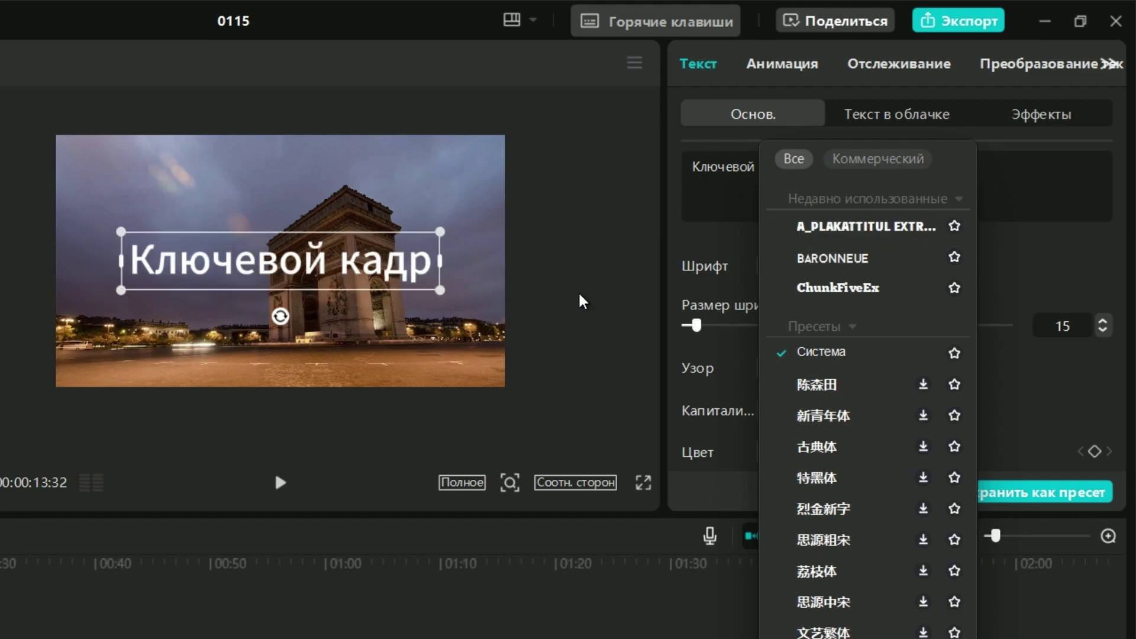
left_click(827, 237)
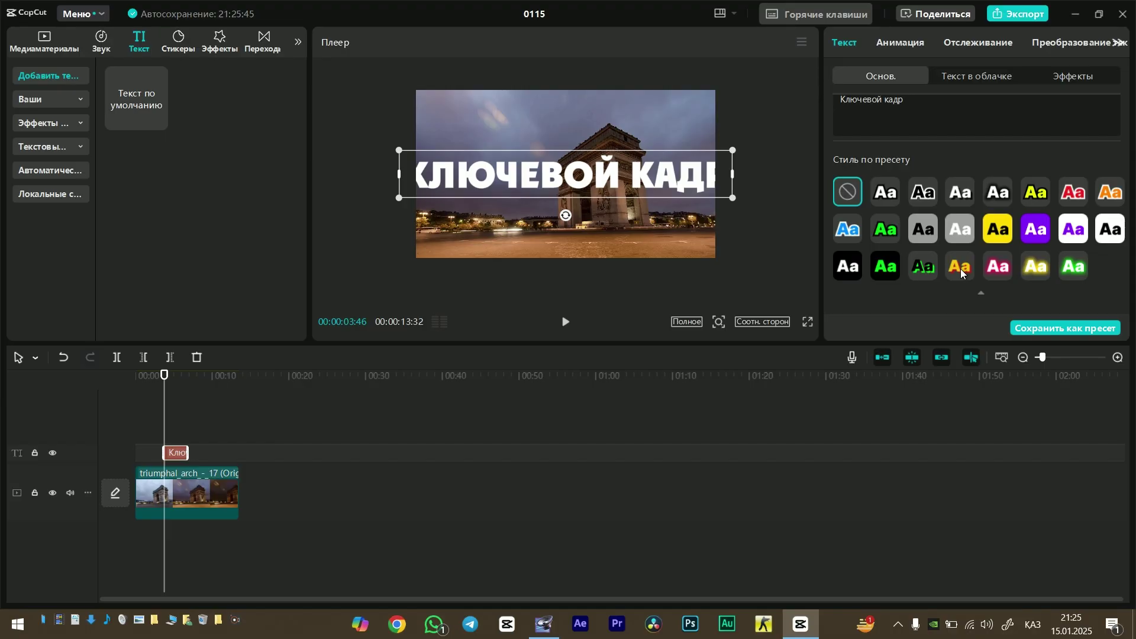
left_click(793, 358)
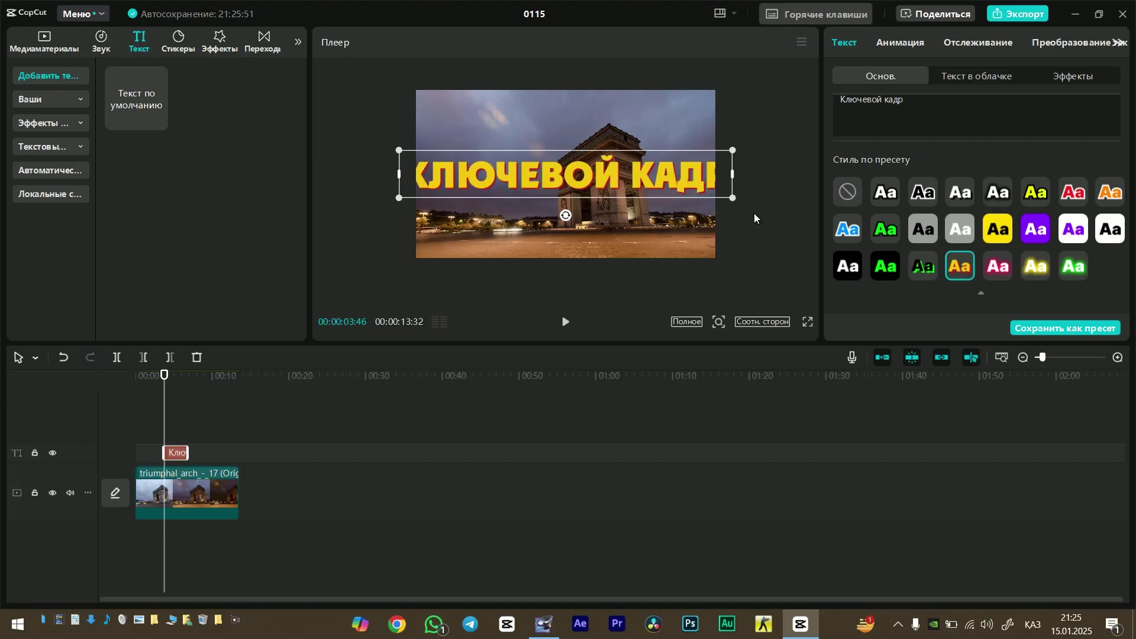
Undo the narrowing of the title's text box and scale the title down to fit the frame's width.
left_click_drag(734, 171, 718, 171)
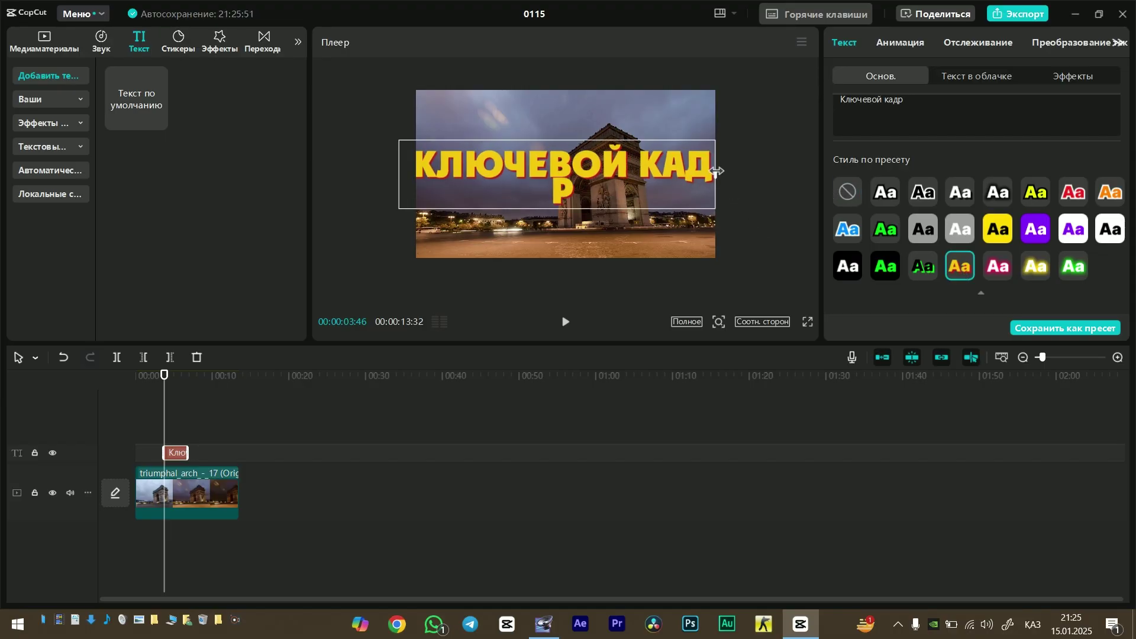
key("ctrl+z")
left_click_drag(732, 198, 704, 186)
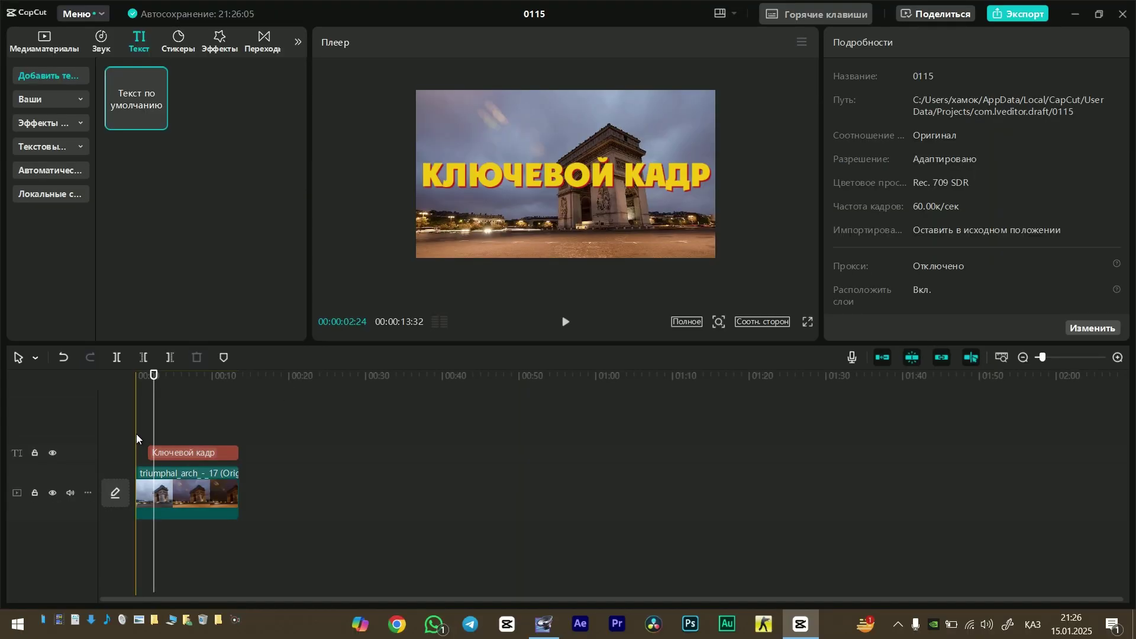
Extend the title clip's start back to about 00:00:00:46 on the timeline.
scroll(136, 435, "up", 5)
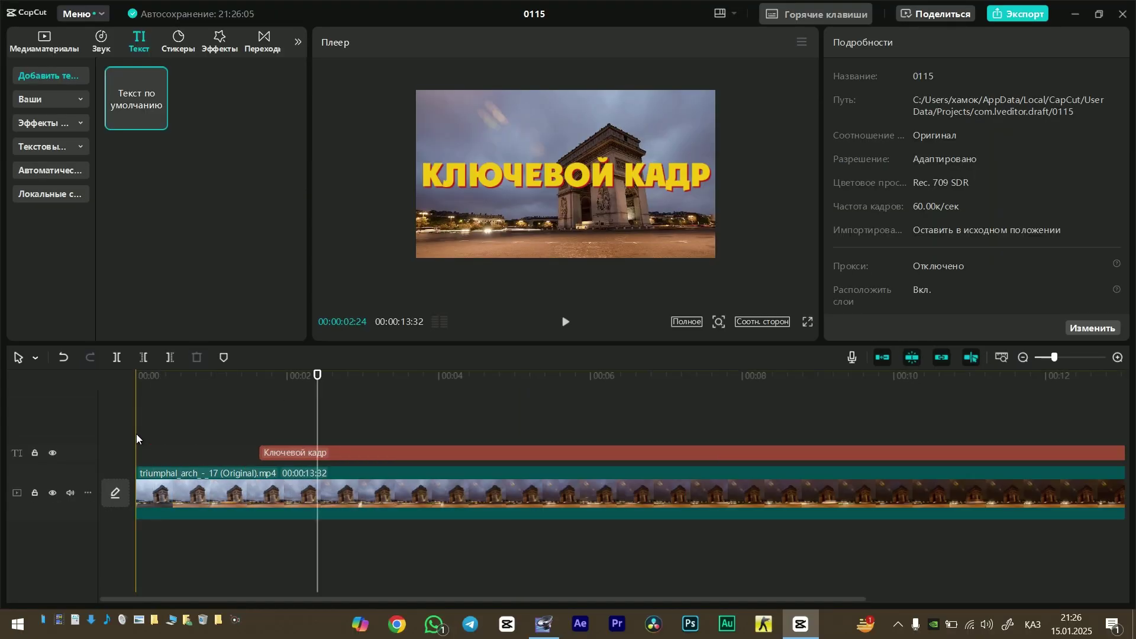
left_click(243, 425)
left_click(624, 177)
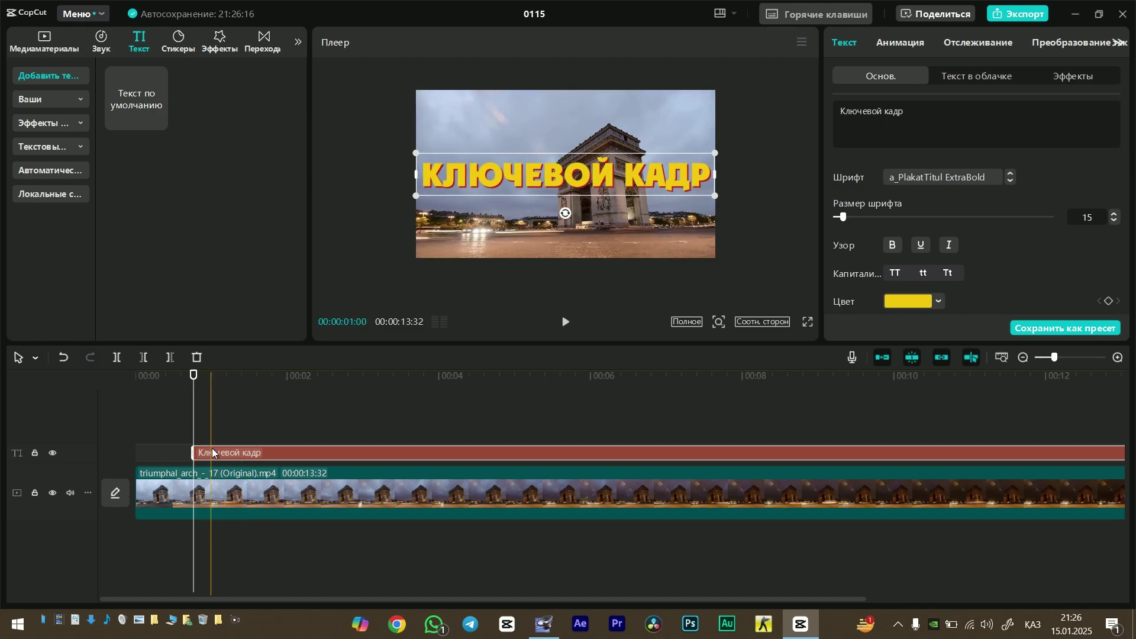
Try to place the title clip on a track below the arch clip, then return it above.
left_click_drag(212, 453, 220, 531)
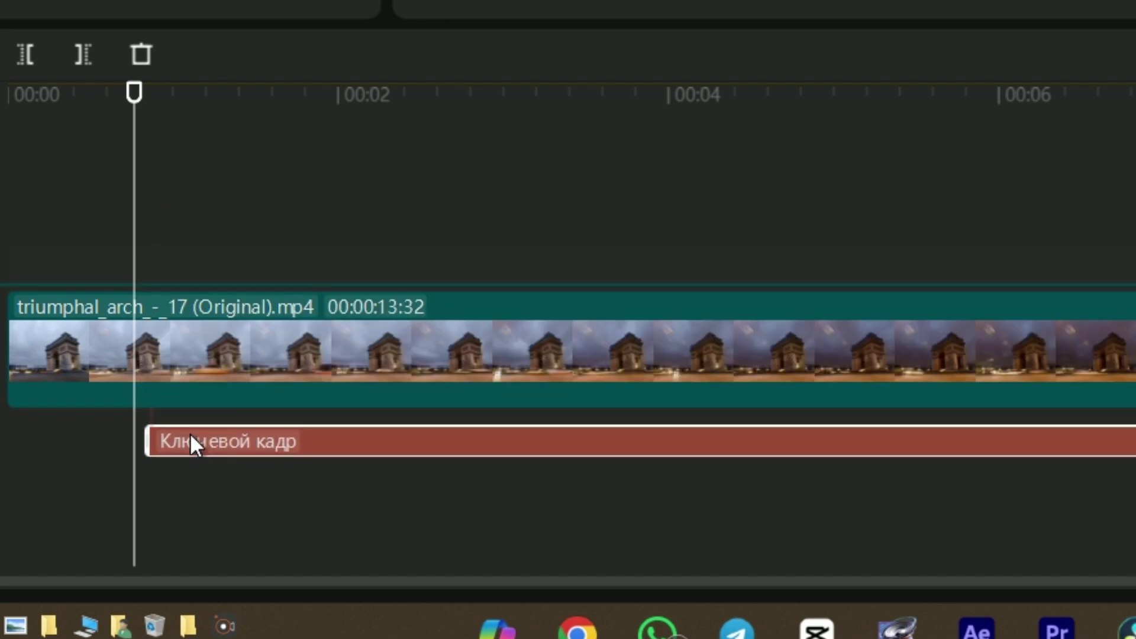
key("ctrl+z")
left_click_drag(180, 277, 173, 489)
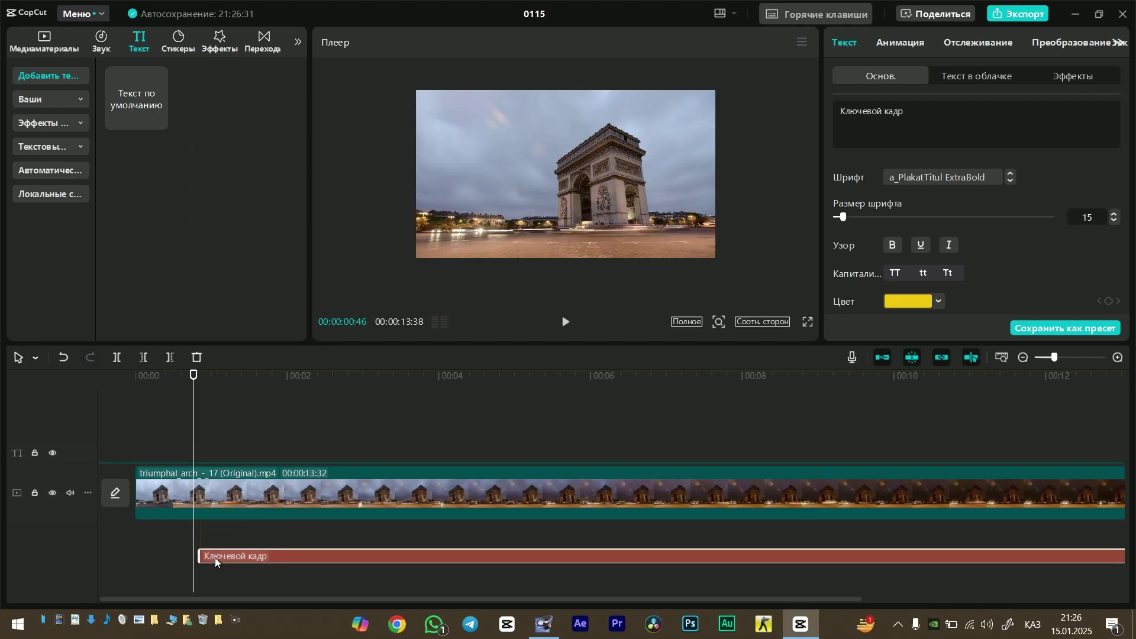
left_click_drag(214, 558, 244, 424)
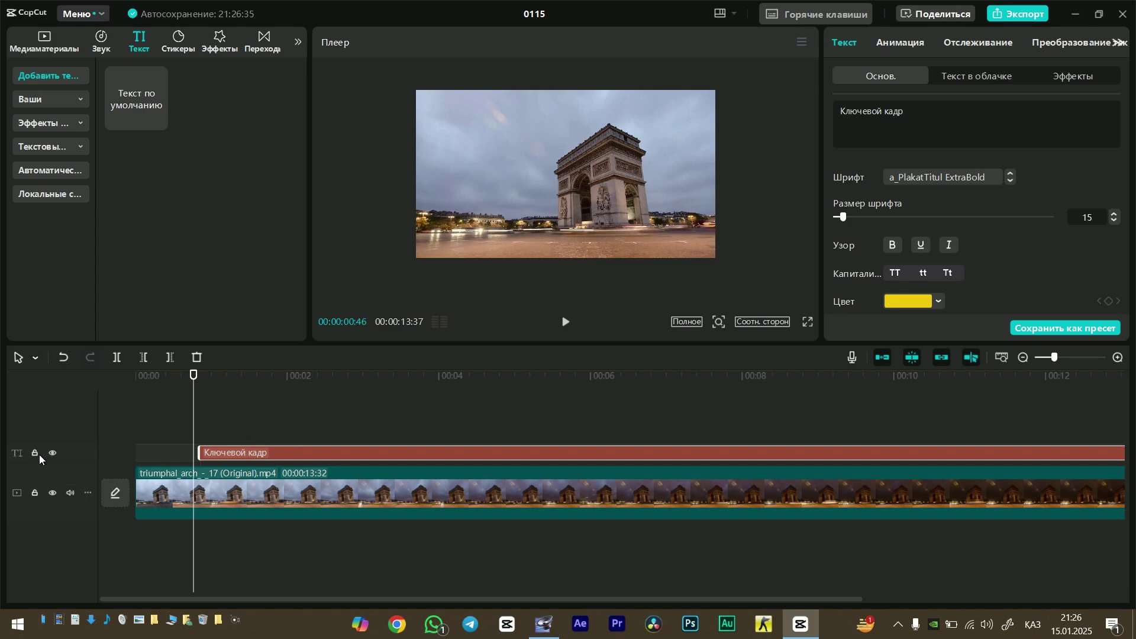
Copy the arch clip and paste the copy at 00:00:02:12 on a track between the title and the original.
left_click(203, 438)
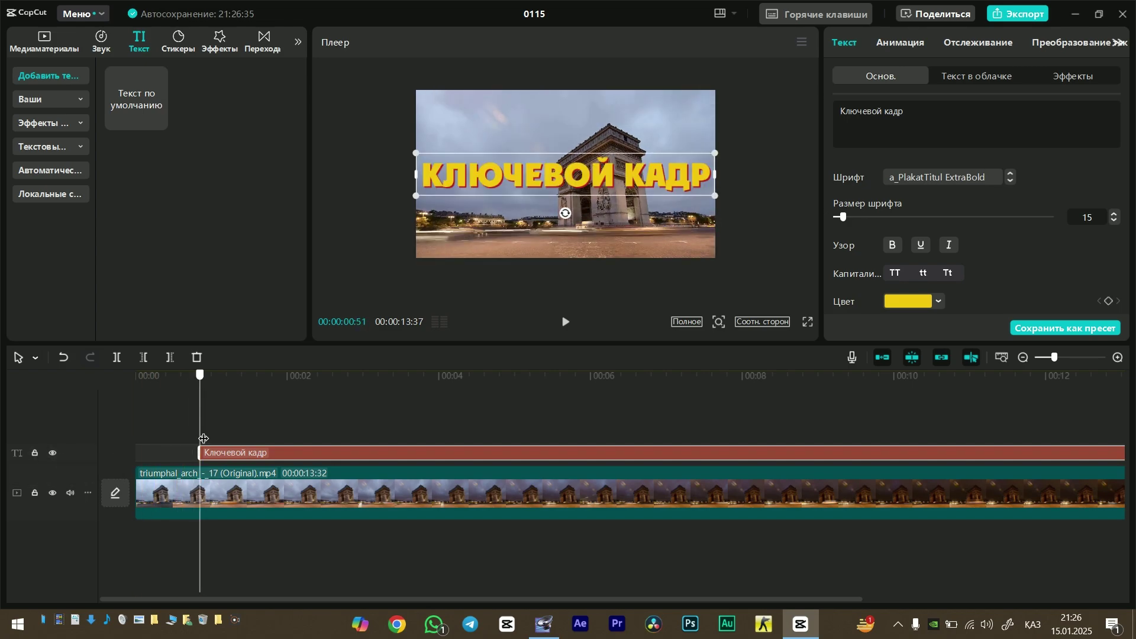
left_click(229, 439)
scroll(515, 455, "down", 5)
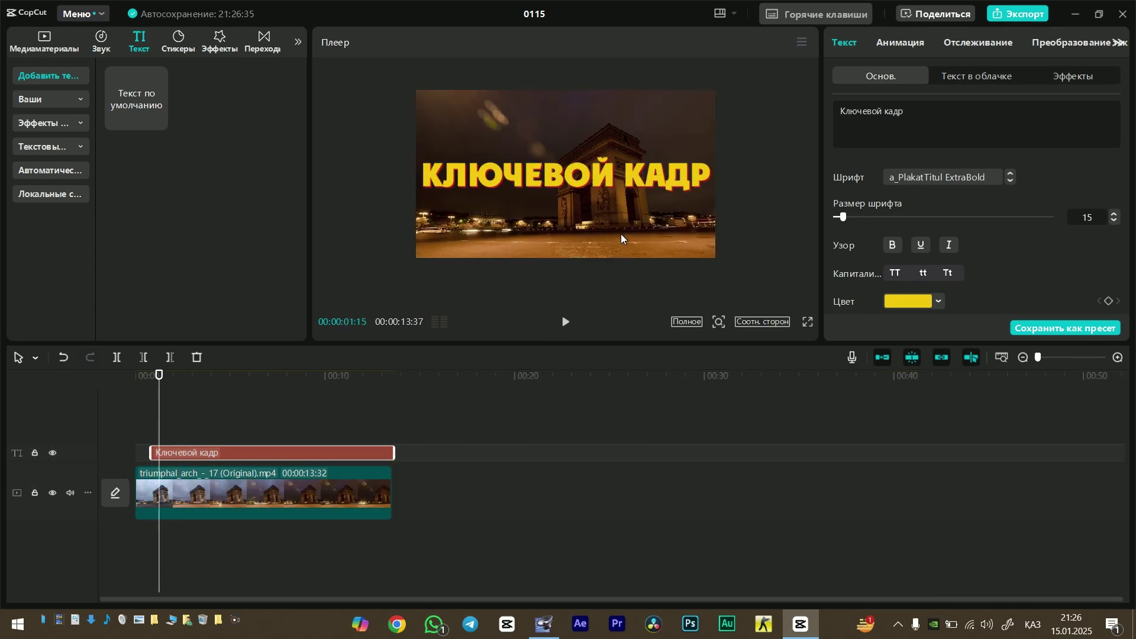
left_click(231, 491)
right_click(231, 491)
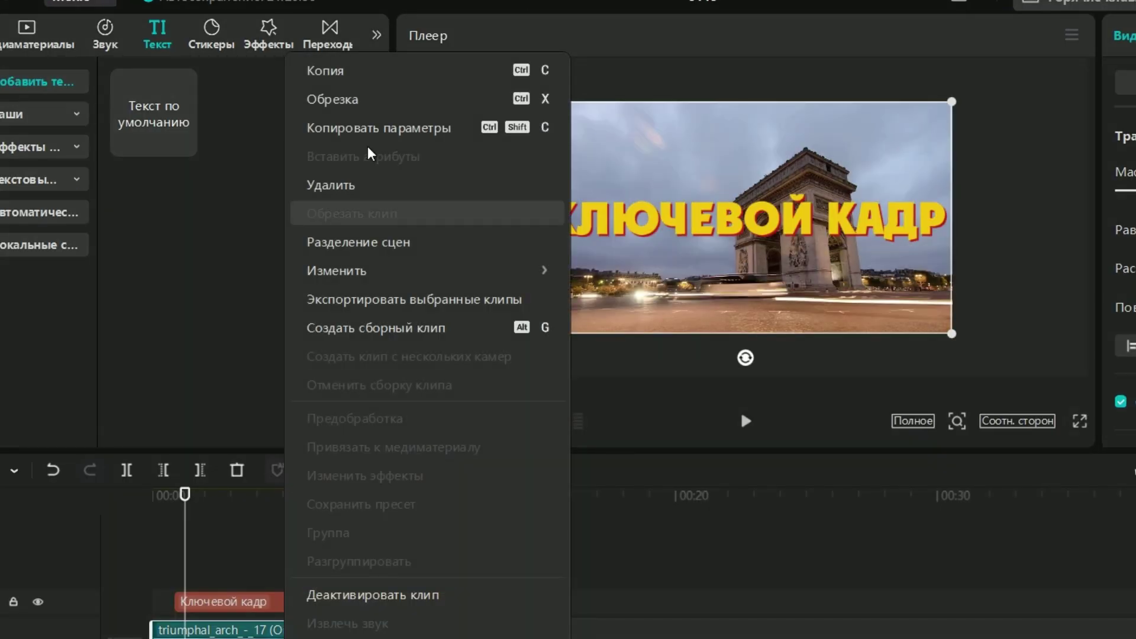
left_click(322, 70)
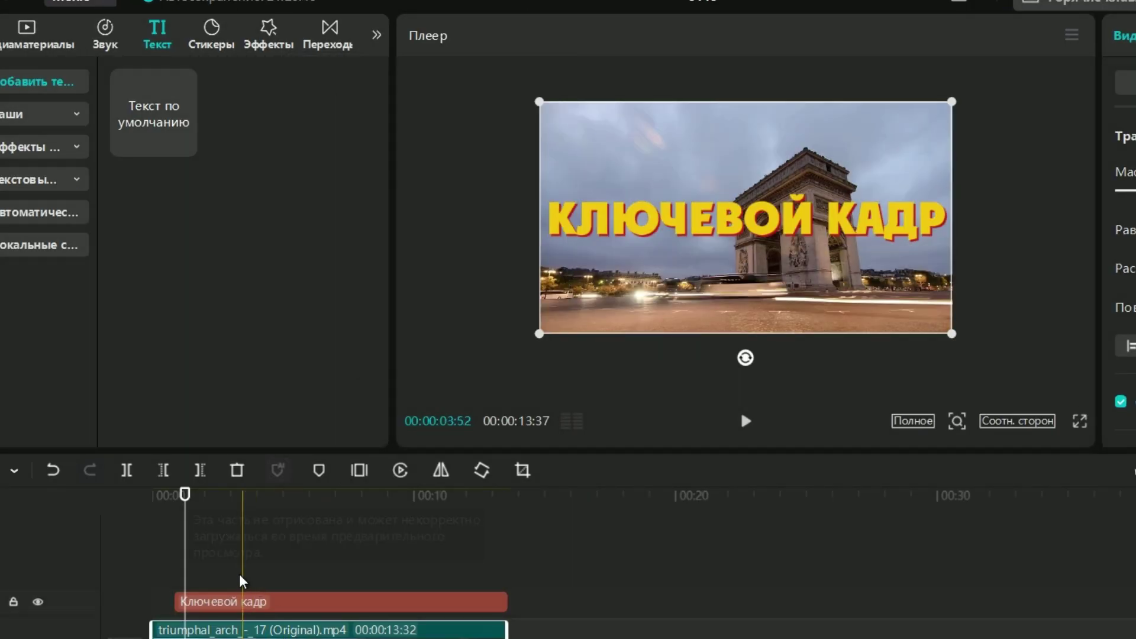
left_click(209, 566)
right_click(211, 564)
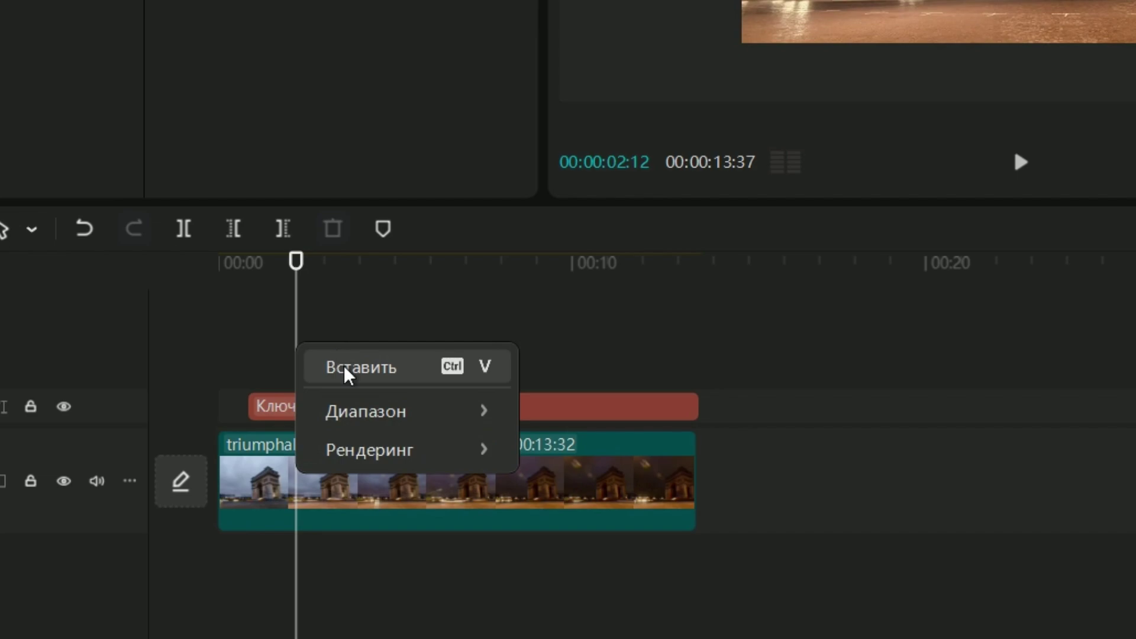
left_click(345, 368)
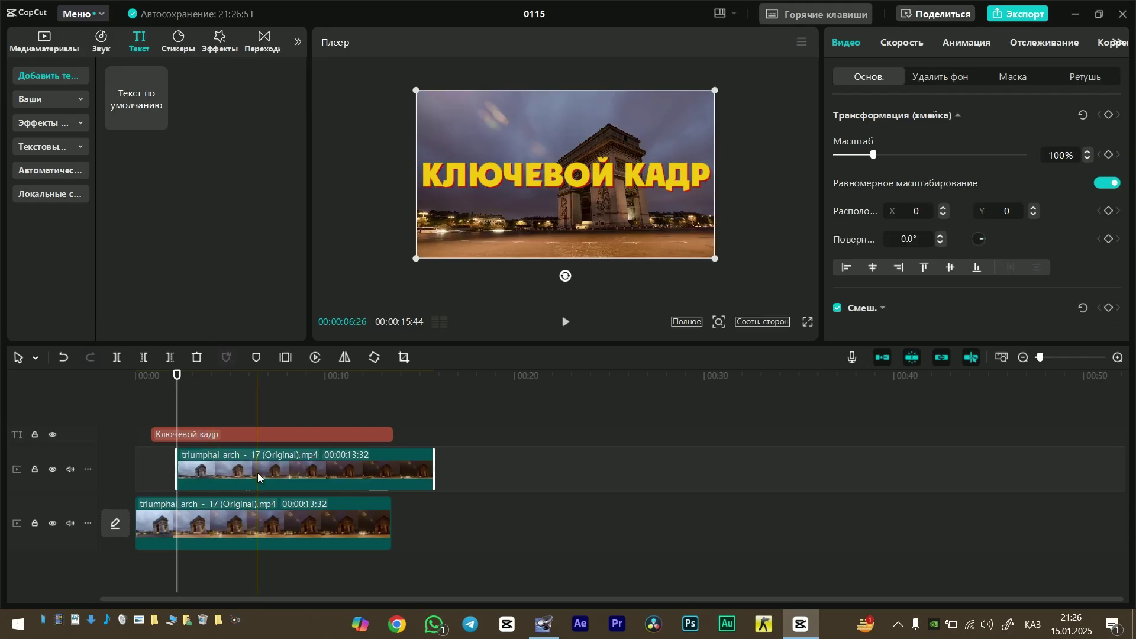
Shift the pasted arch clip to start at about 00:00:01:12 and select the title clip.
left_click_drag(256, 477, 236, 469)
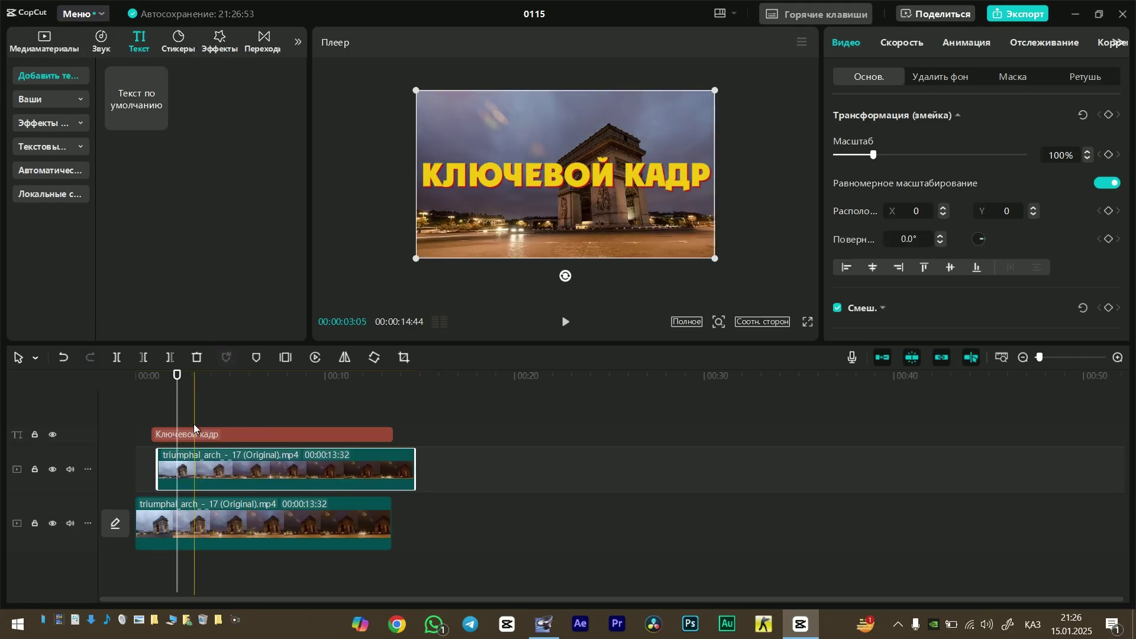
left_click(195, 433)
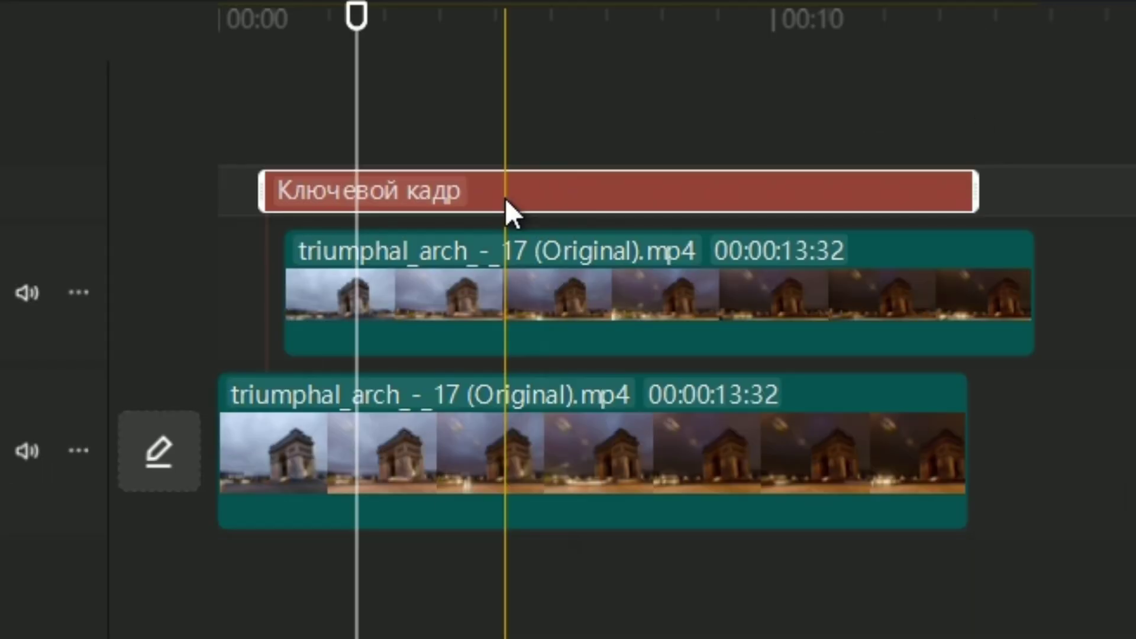
Place the title clip on a track between the two arch clips and preview the layering.
left_click_drag(411, 404, 414, 539)
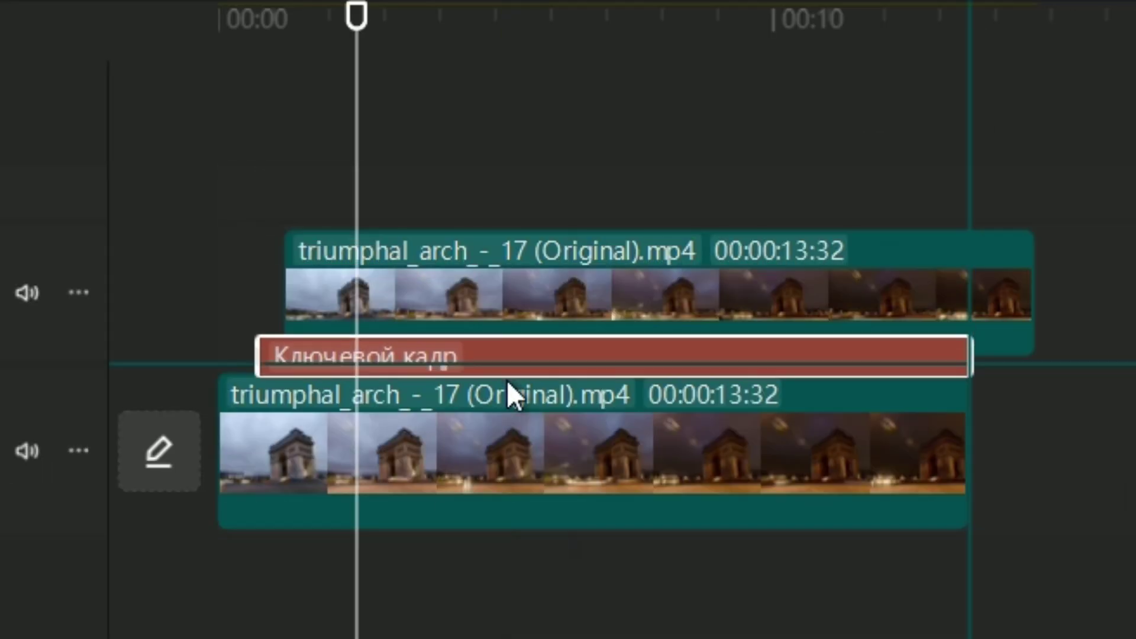
left_click_drag(507, 380, 506, 374)
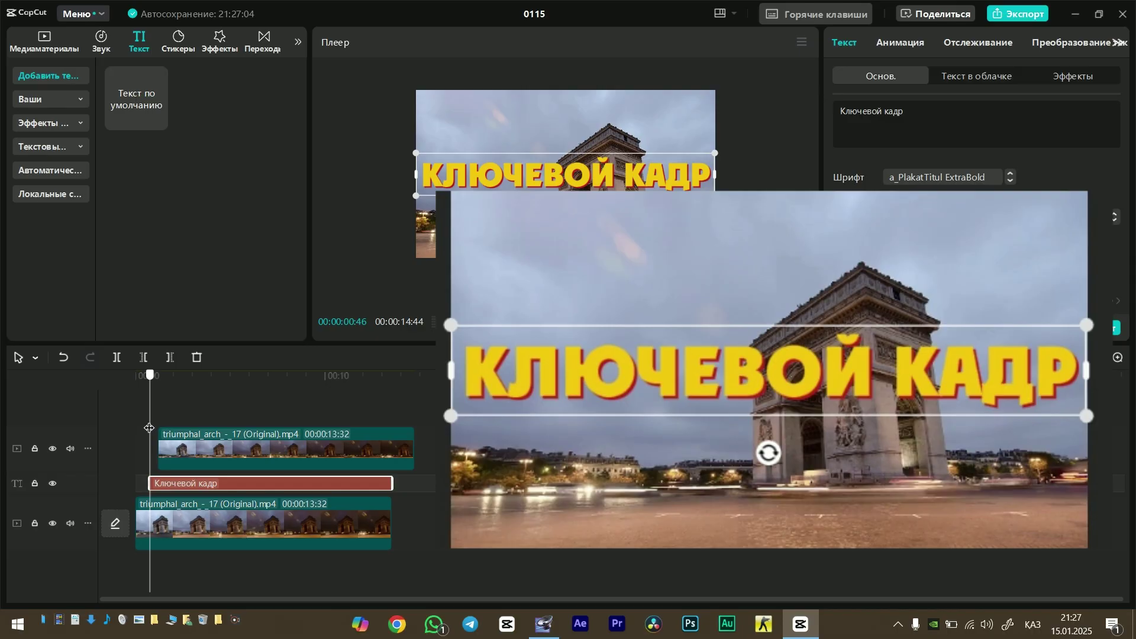
left_click(276, 176)
left_click(150, 429)
left_click_drag(152, 429, 191, 431)
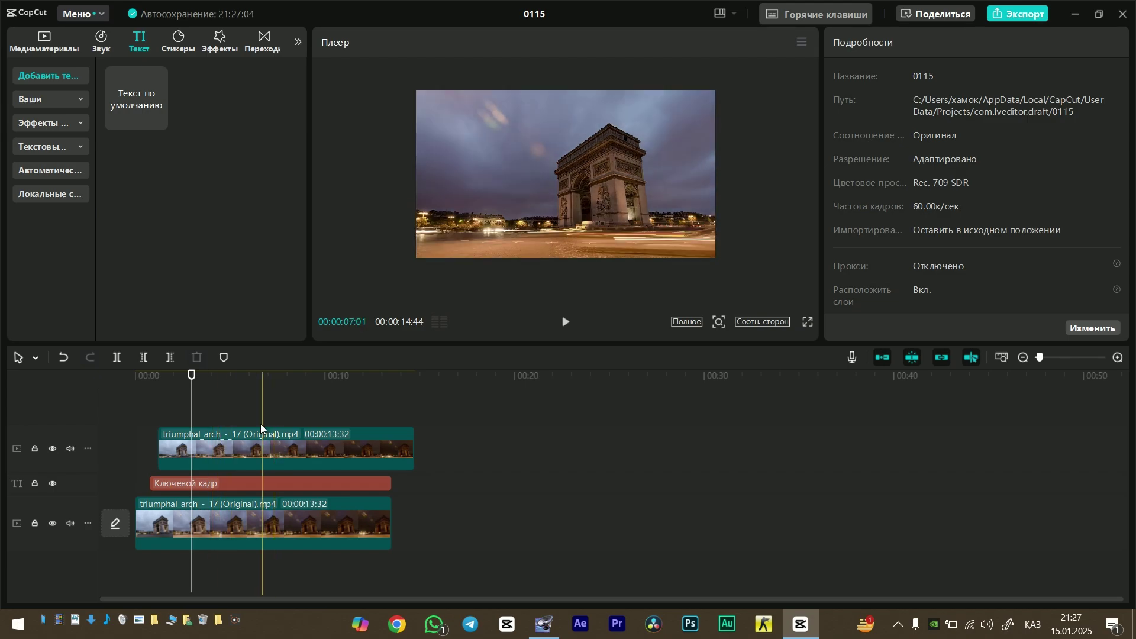
left_click(195, 421)
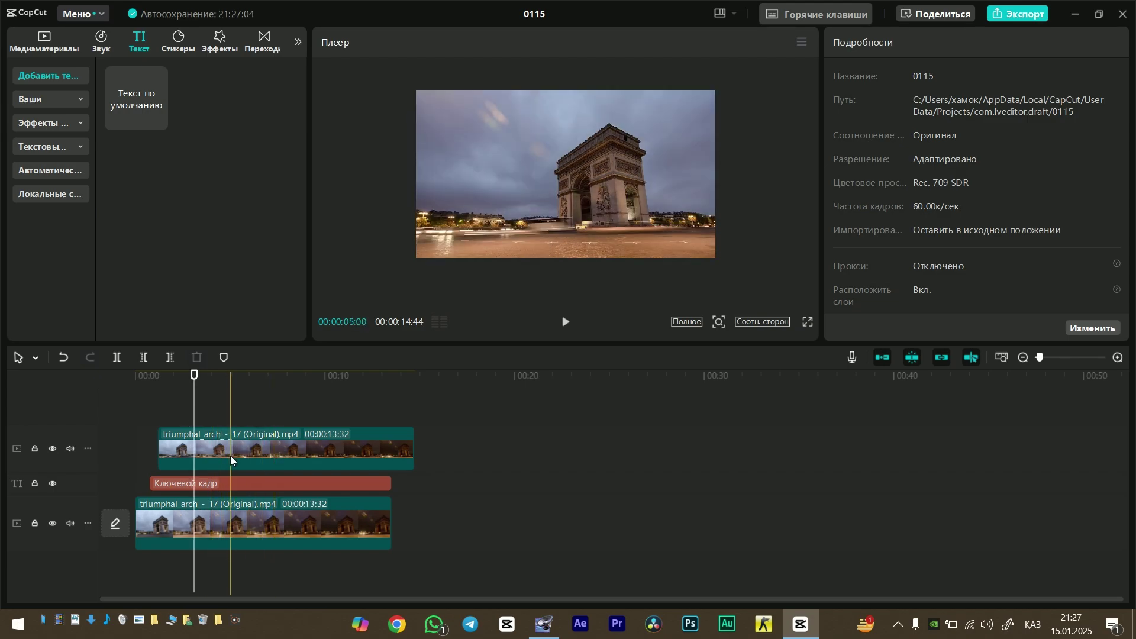
Shift the upper arch clip to start at 00:00:00:00, aligned with the lower arch clip.
left_click_drag(229, 446, 205, 446)
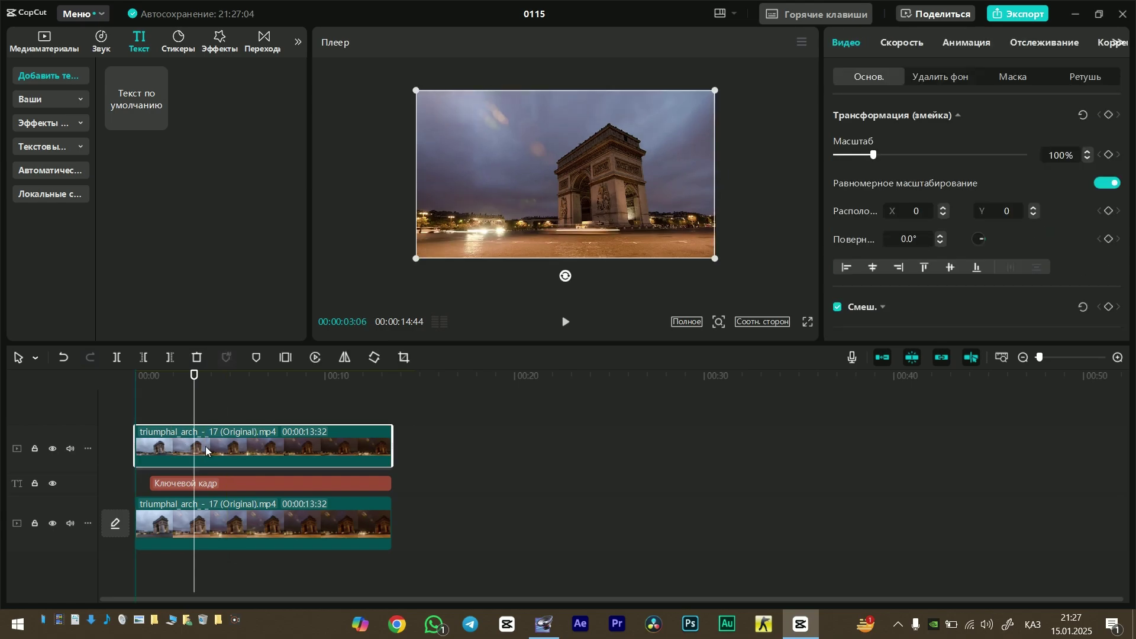
left_click(173, 411)
left_click(173, 411)
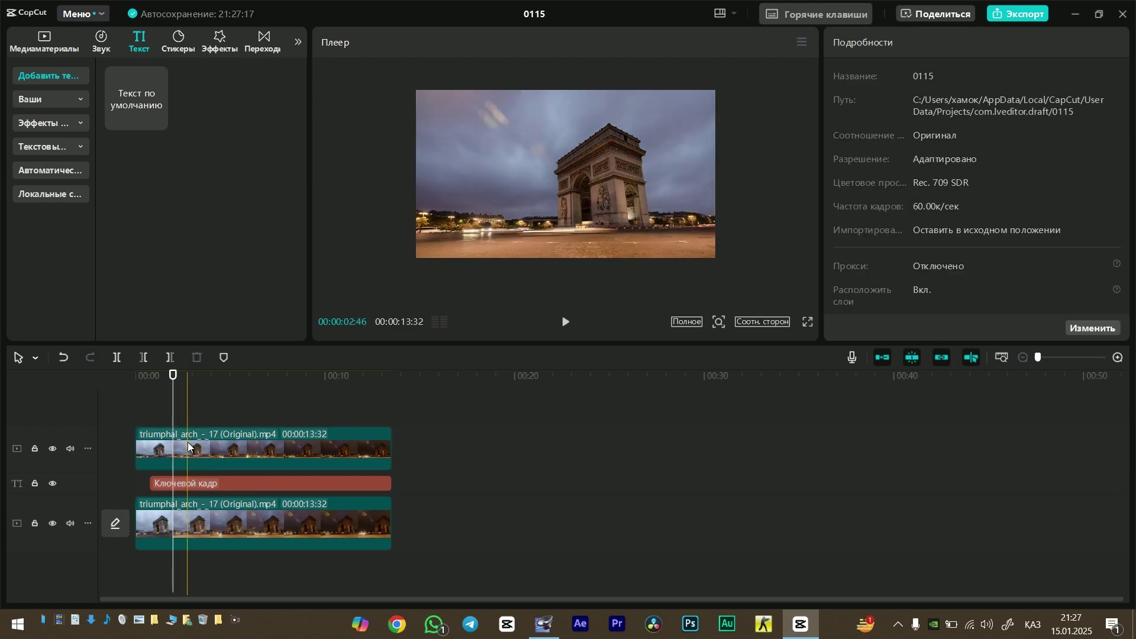
Add a rectangle mask (Прямоугольник) to the upper arch clip and move it onto the arch.
left_click(236, 461)
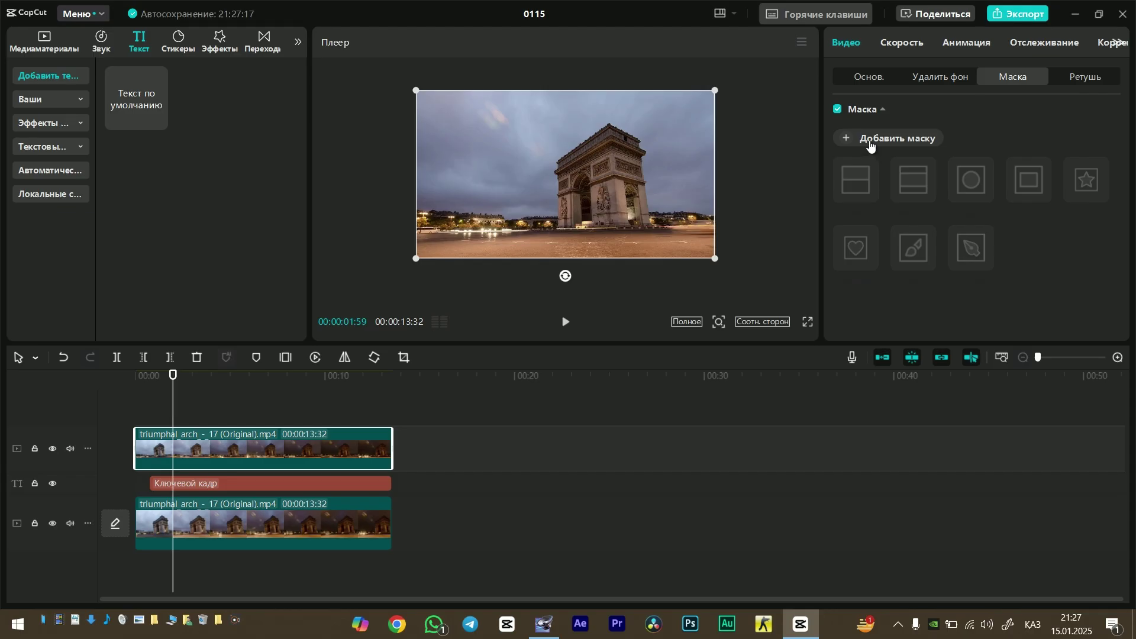
left_click(869, 142)
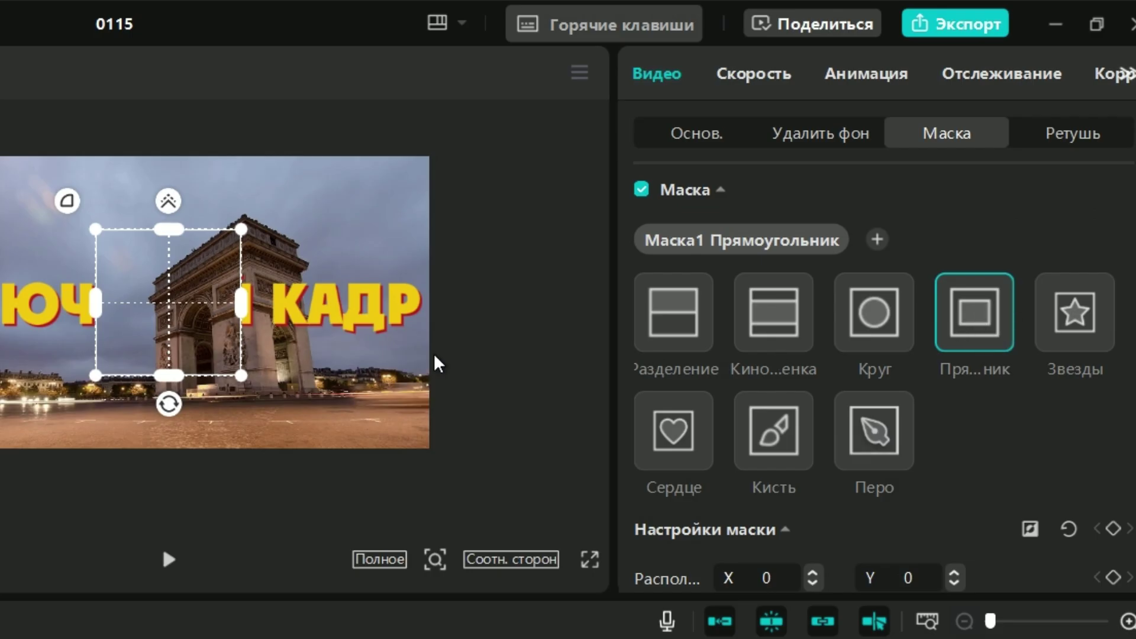
left_click_drag(170, 351, 221, 365)
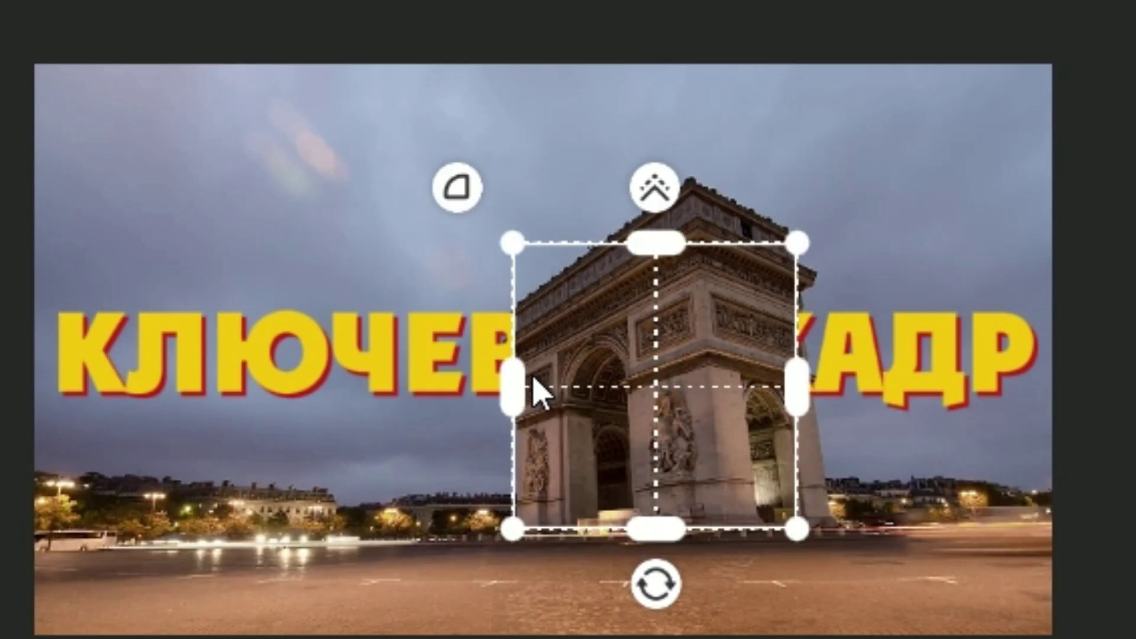
Resize and center the rectangle mask at about X 231, Y 2 so it encloses the whole arch, and slightly feather its edges.
left_click_drag(536, 388, 503, 407)
left_click_drag(647, 456, 692, 417)
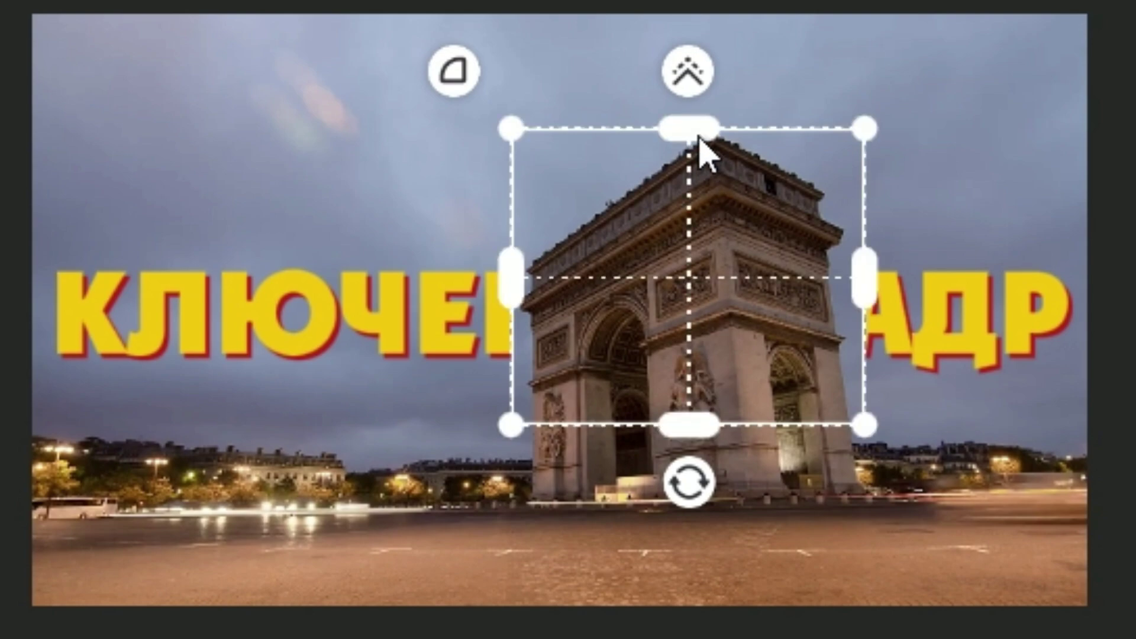
left_click_drag(700, 135, 699, 43)
left_click_drag(708, 379, 717, 408)
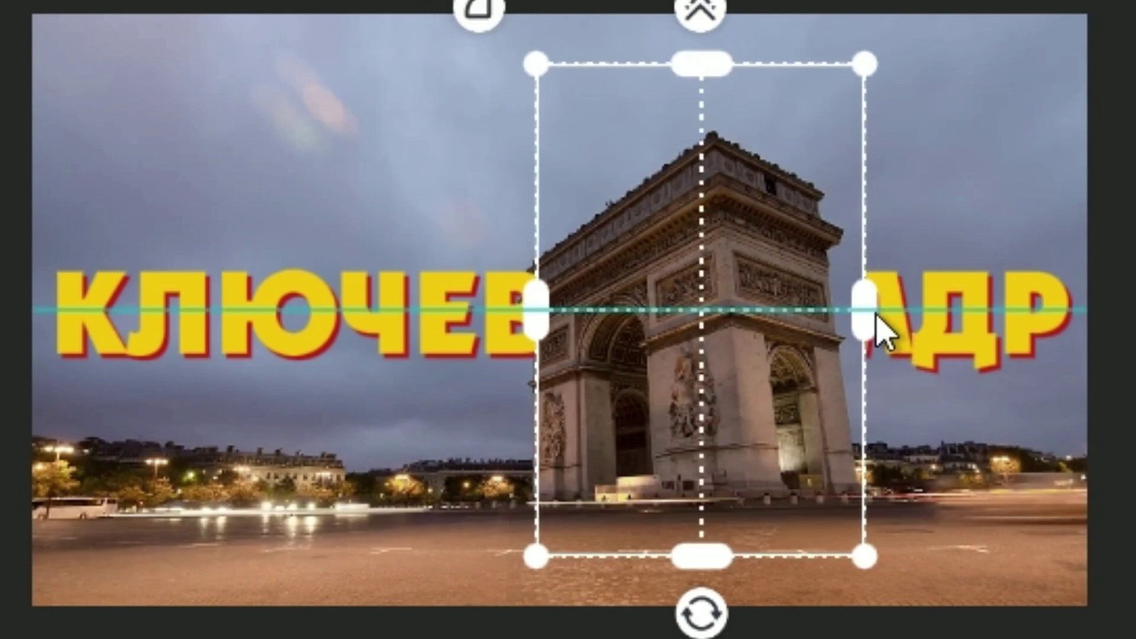
left_click_drag(876, 312, 852, 313)
left_click_drag(719, 390, 683, 365)
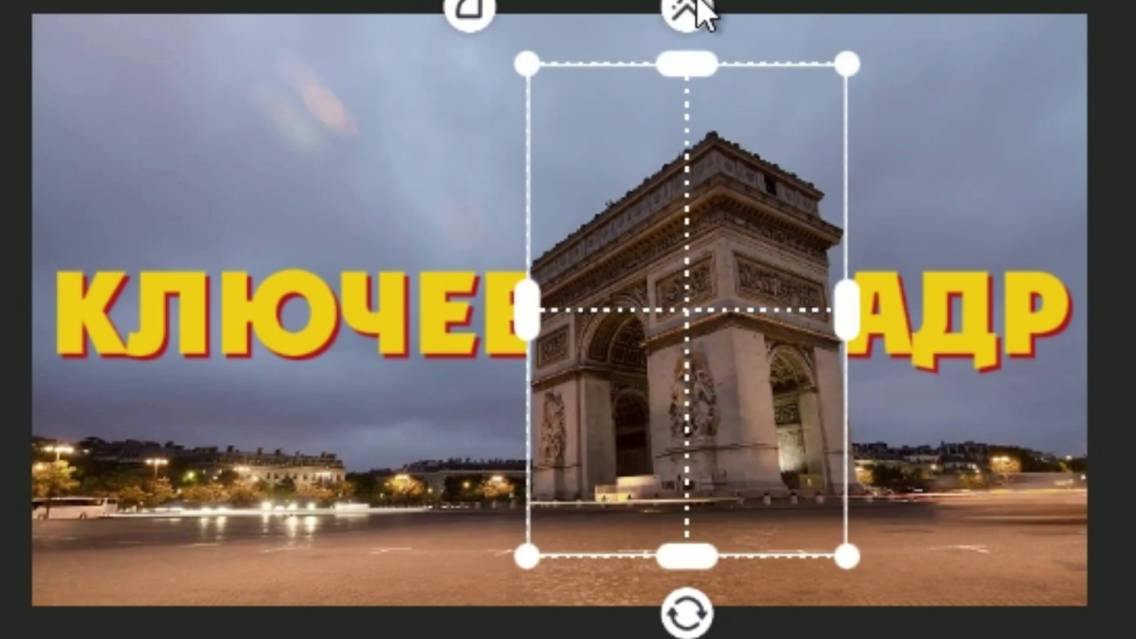
left_click_drag(702, 9, 710, 9)
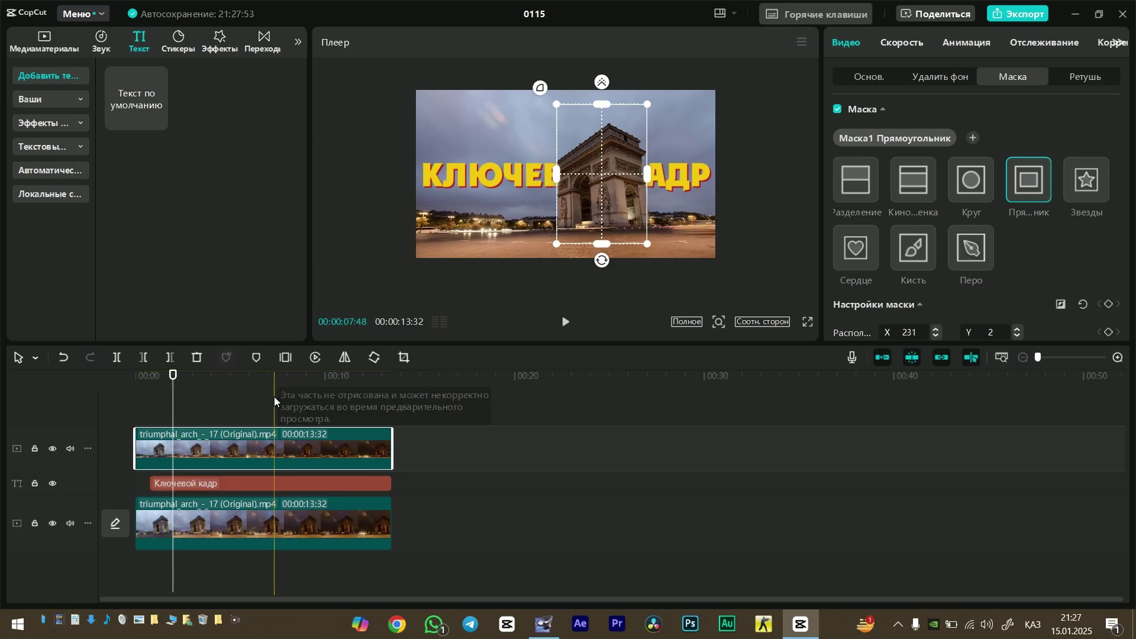
Play the composition from the start to check the title behind the masked arch.
left_click(221, 411)
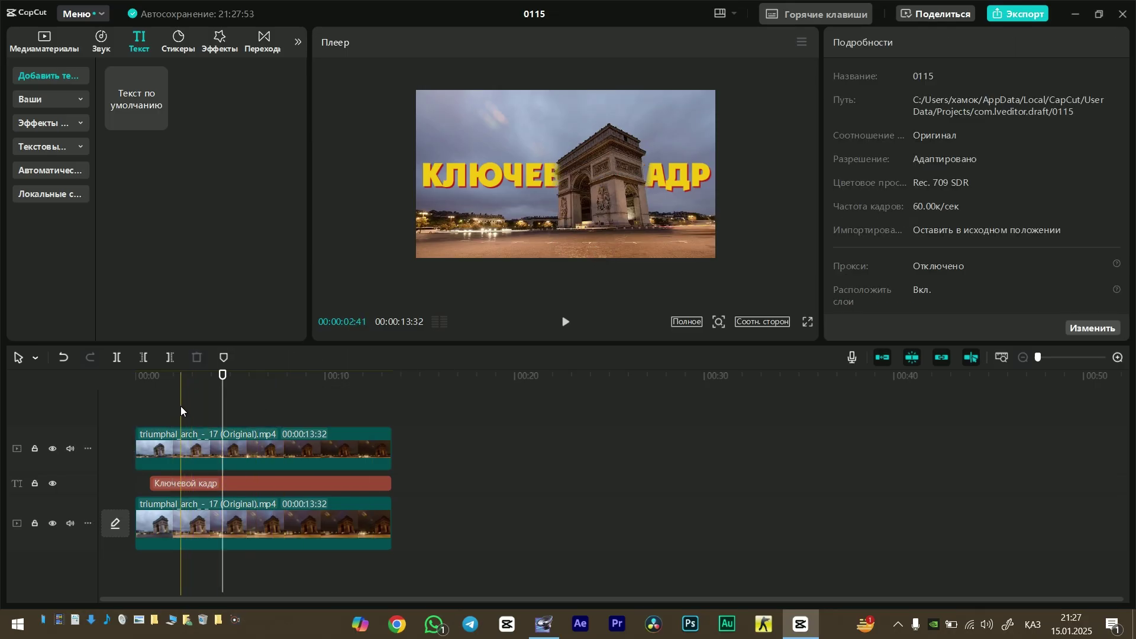
left_click(140, 383)
key("space")
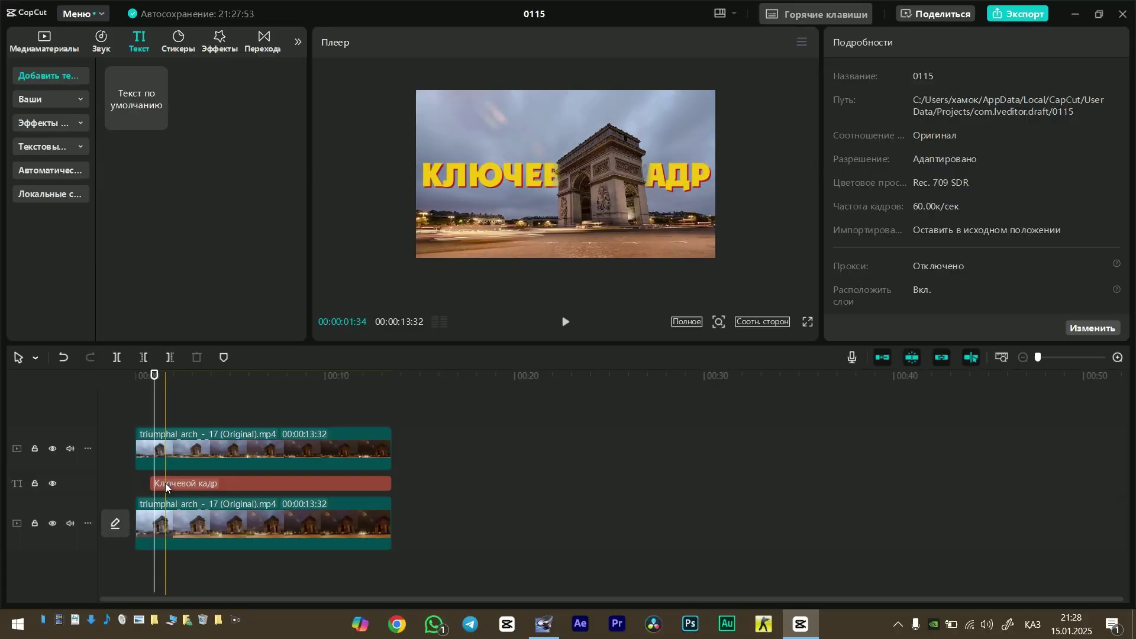
At 00:00:00:46, add a position keyframe to the title clip and move the title off the frame's right side to X 3840, Y 0.
left_click(166, 482)
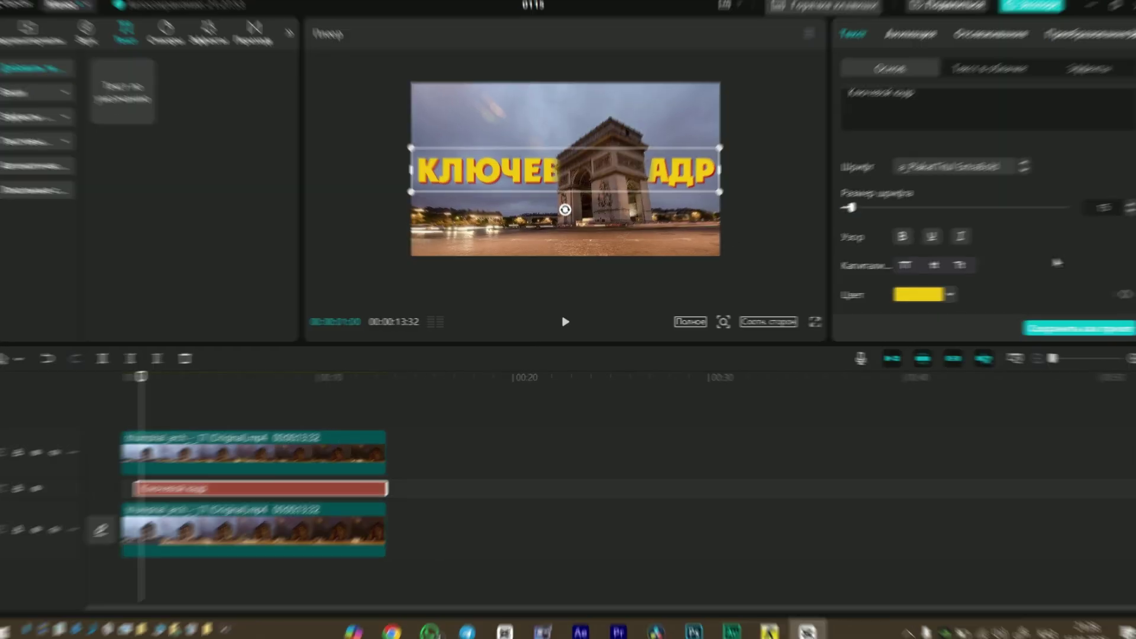
scroll(933, 262, "down", 2)
scroll(922, 347, "down", 6)
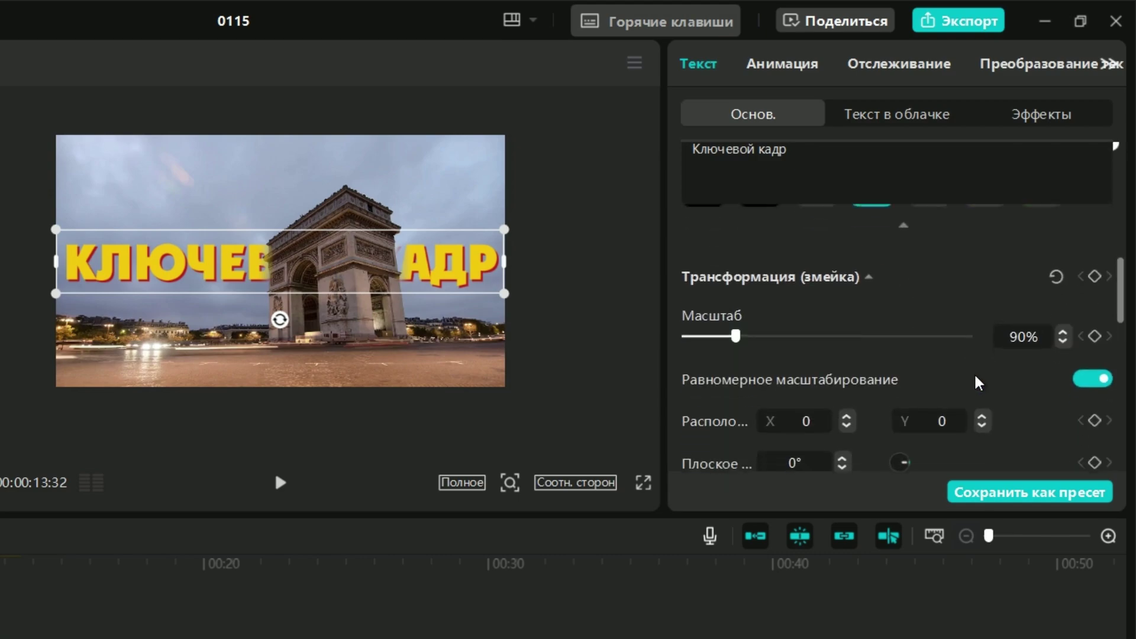
scroll(745, 295, "down", 3)
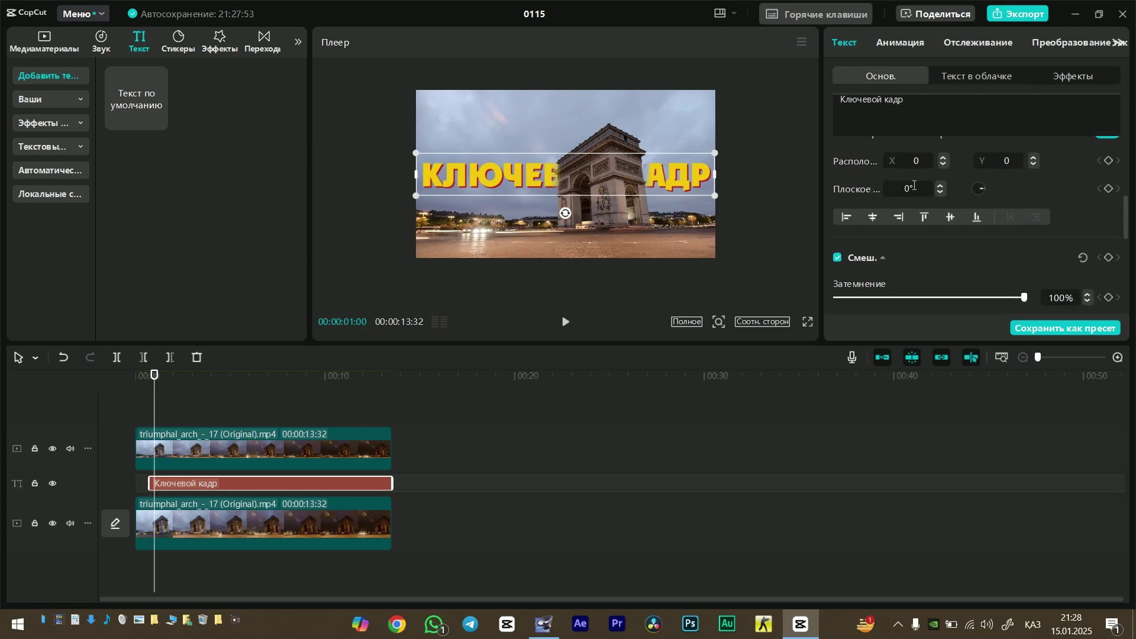
scroll(913, 185, "up", 2)
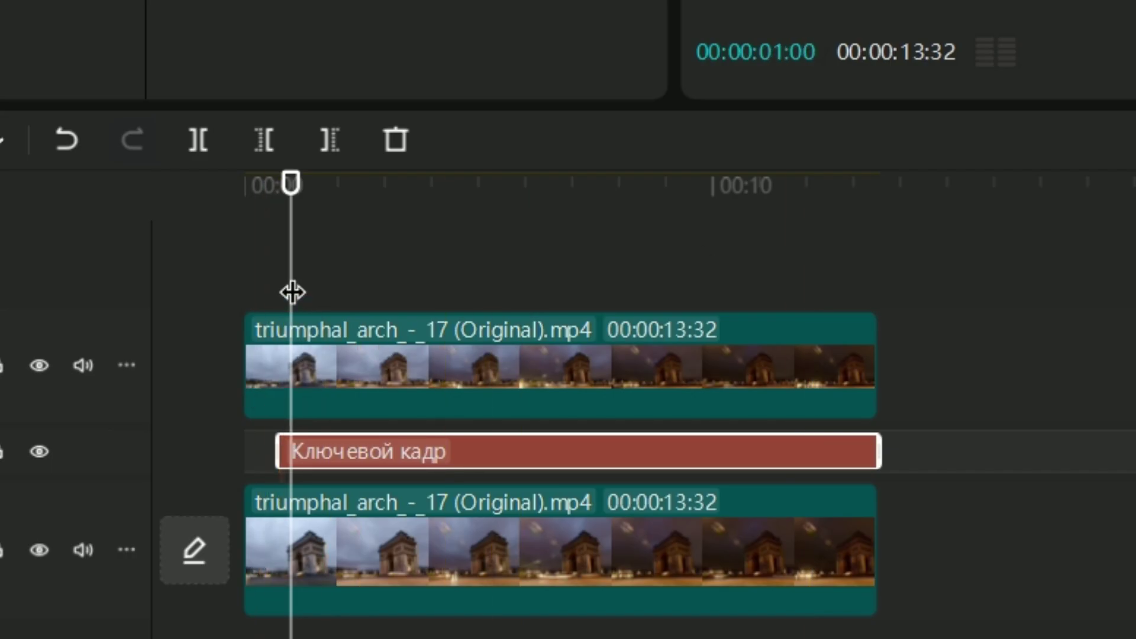
left_click_drag(292, 293, 283, 294)
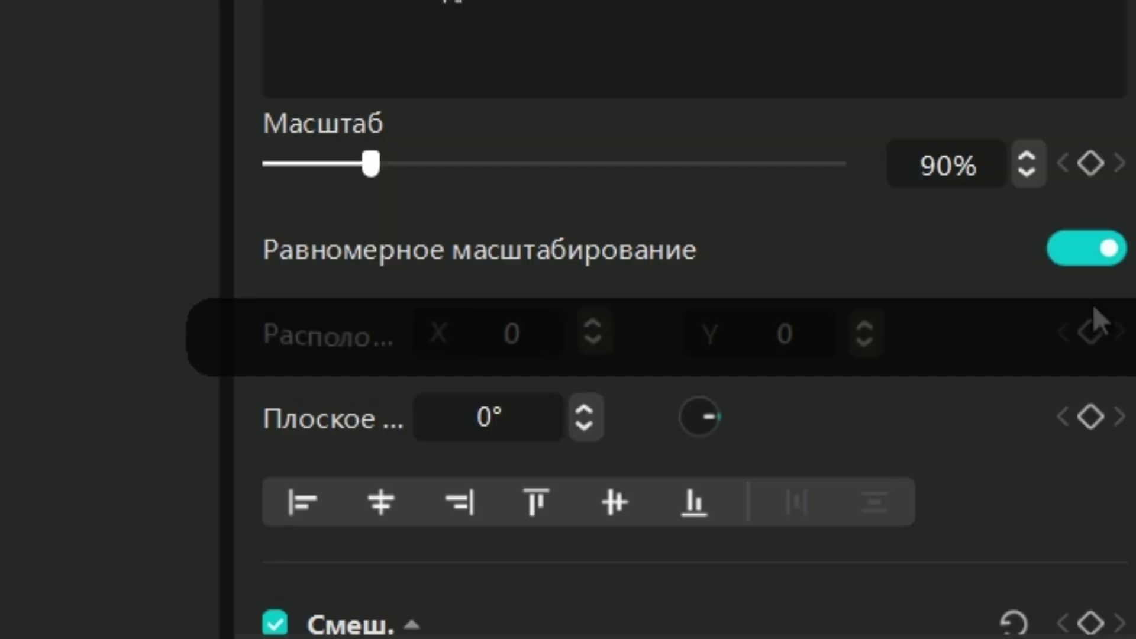
left_click(1091, 335)
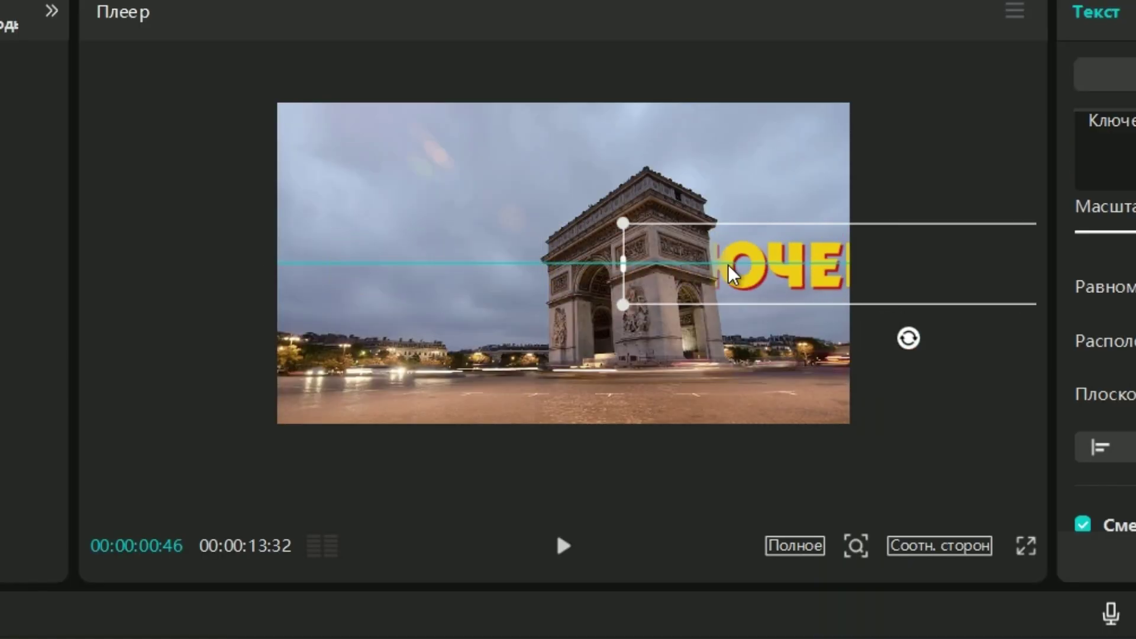
left_click_drag(734, 264, 873, 275)
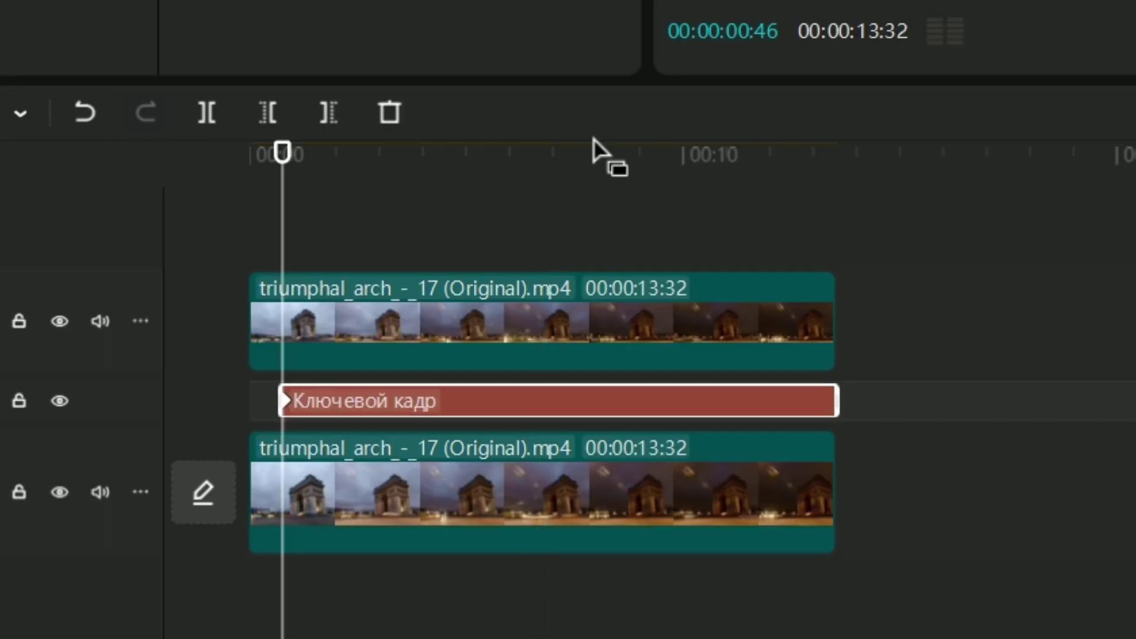
At 00:00:02:41, bring the title back into the frame by aligning it to the horizontal center, and preview the result.
left_click_drag(287, 216, 377, 215)
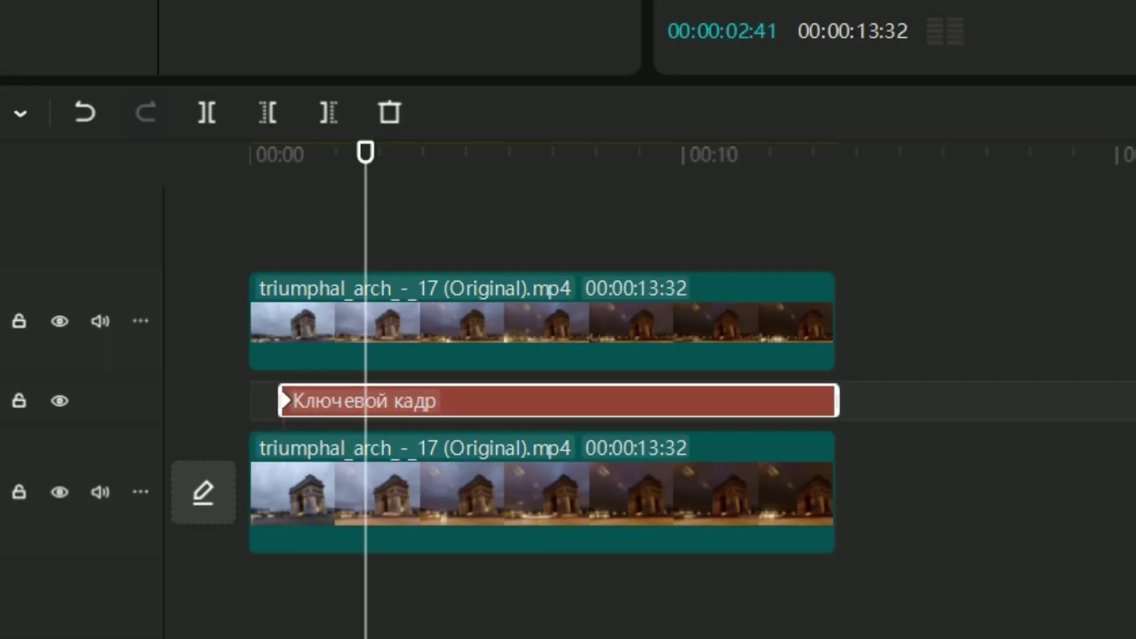
left_click_drag(957, 387, 386, 387)
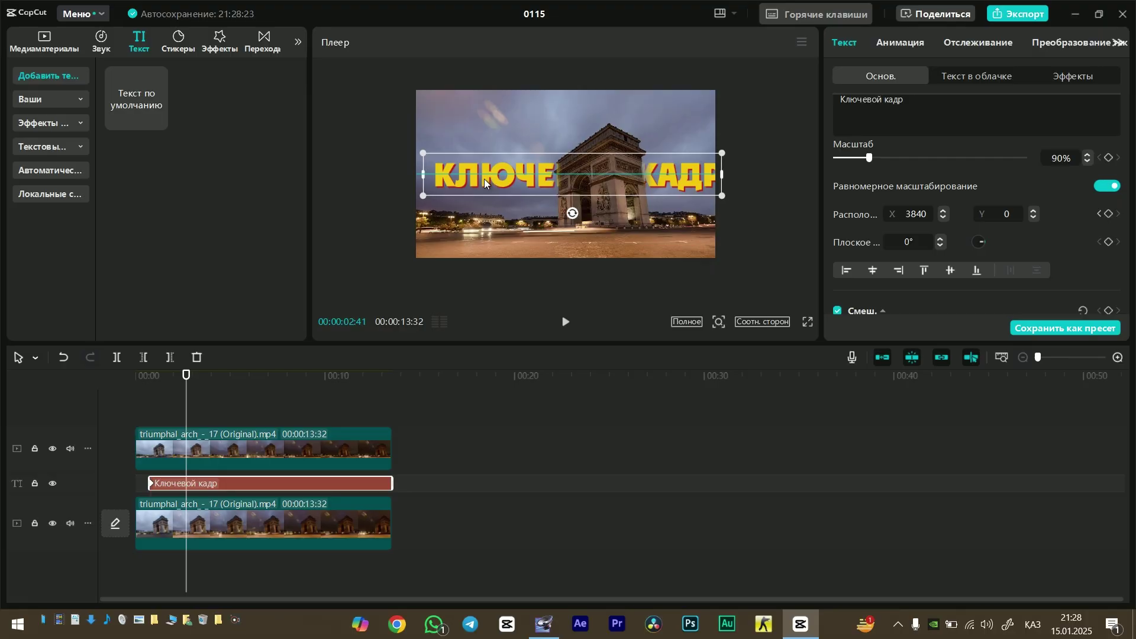
left_click_drag(484, 179, 477, 180)
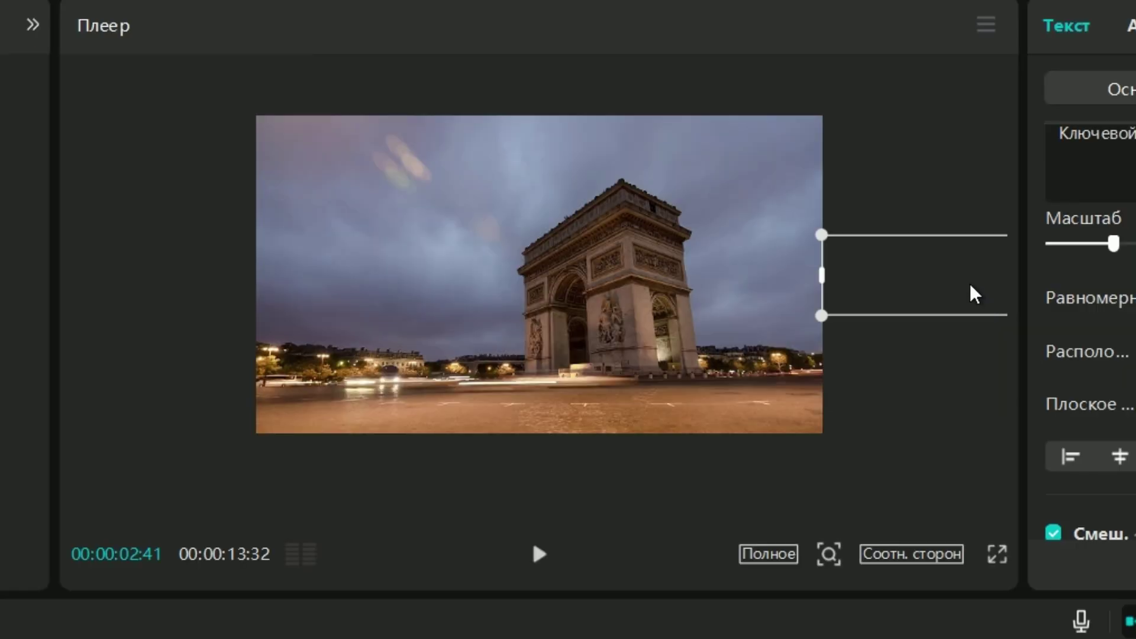
key("ctrl+z")
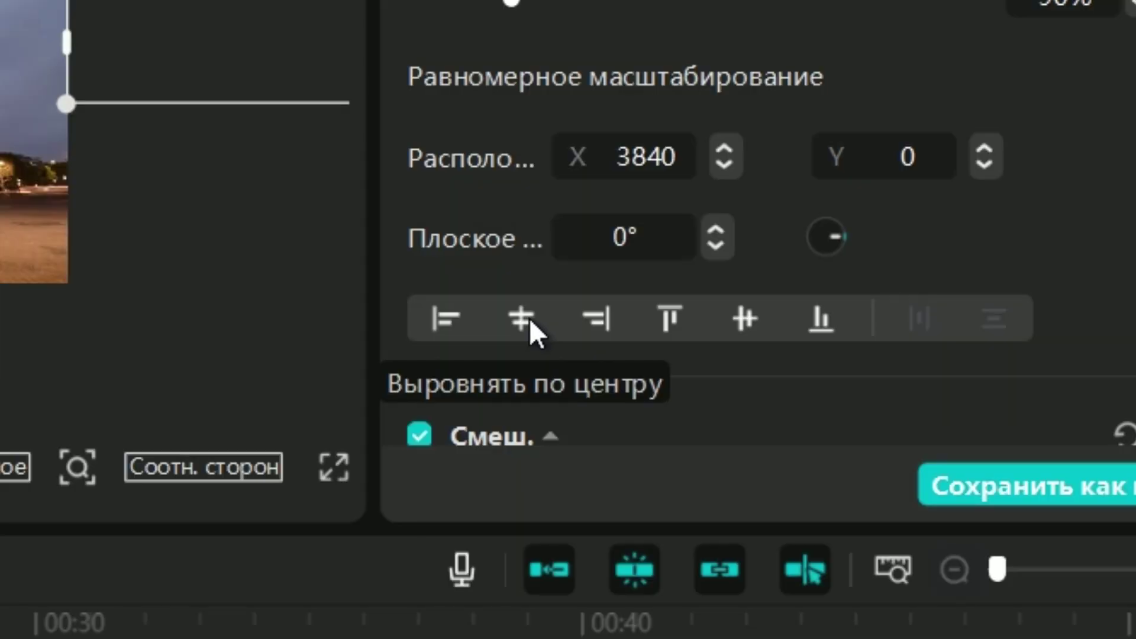
left_click(526, 320)
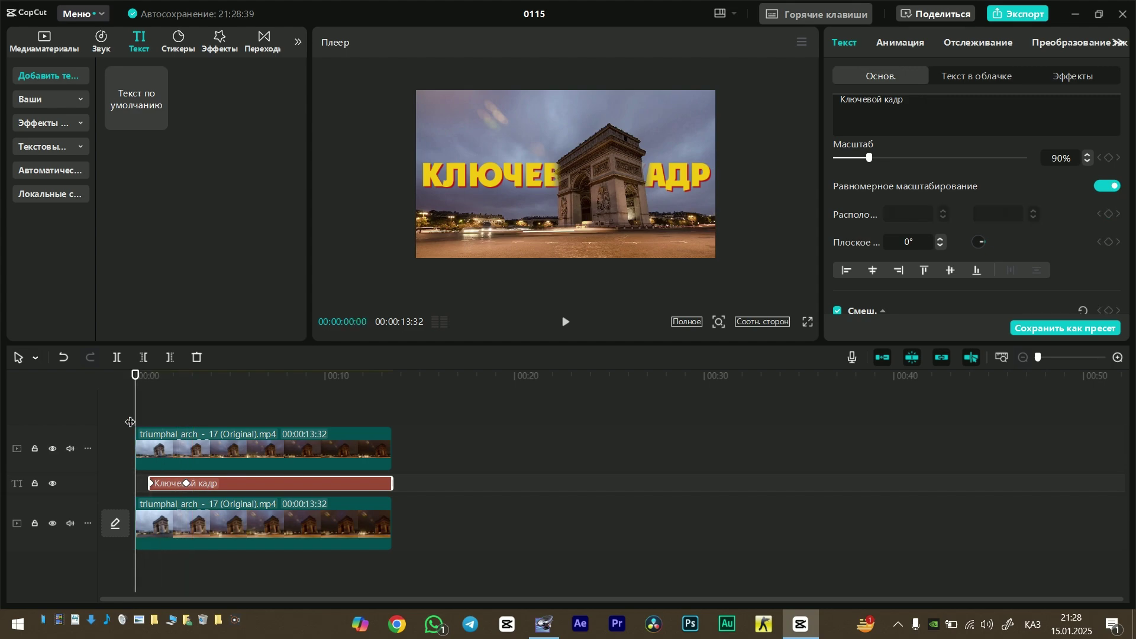
left_click(249, 415)
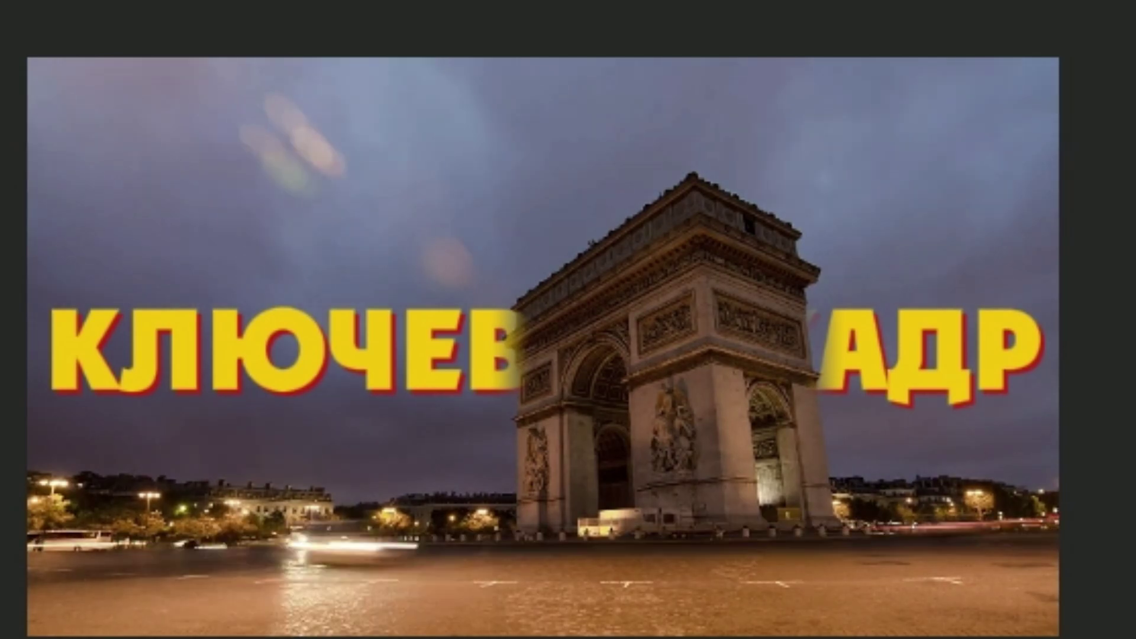
Apply the "Обр...тие" curve preset to the title clip's second keyframe.
left_click(225, 485)
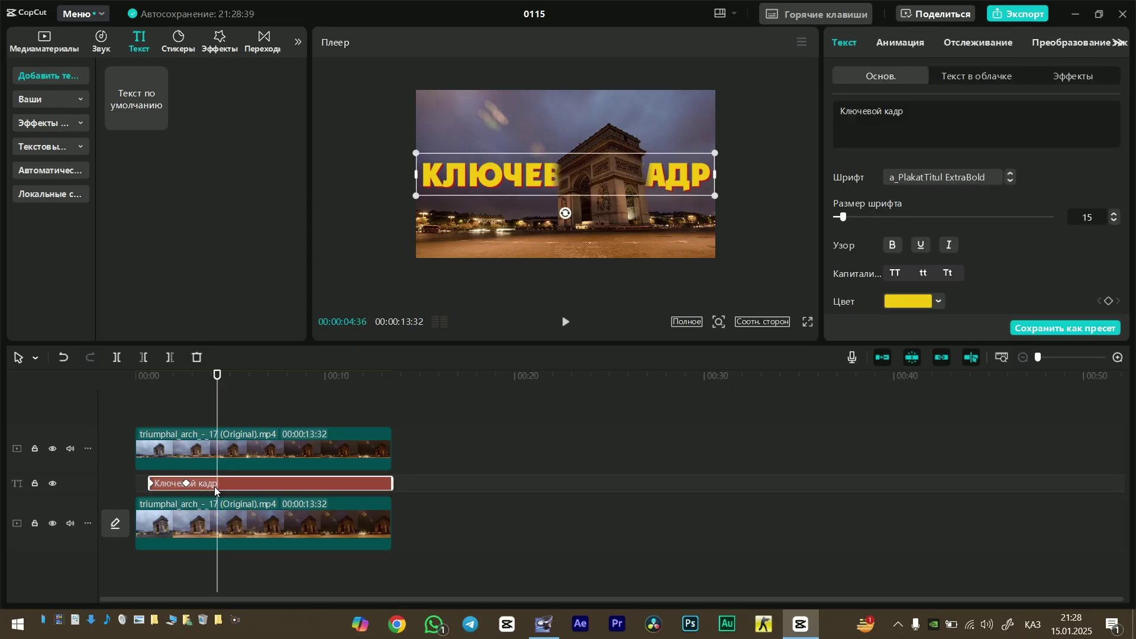
left_click(190, 417)
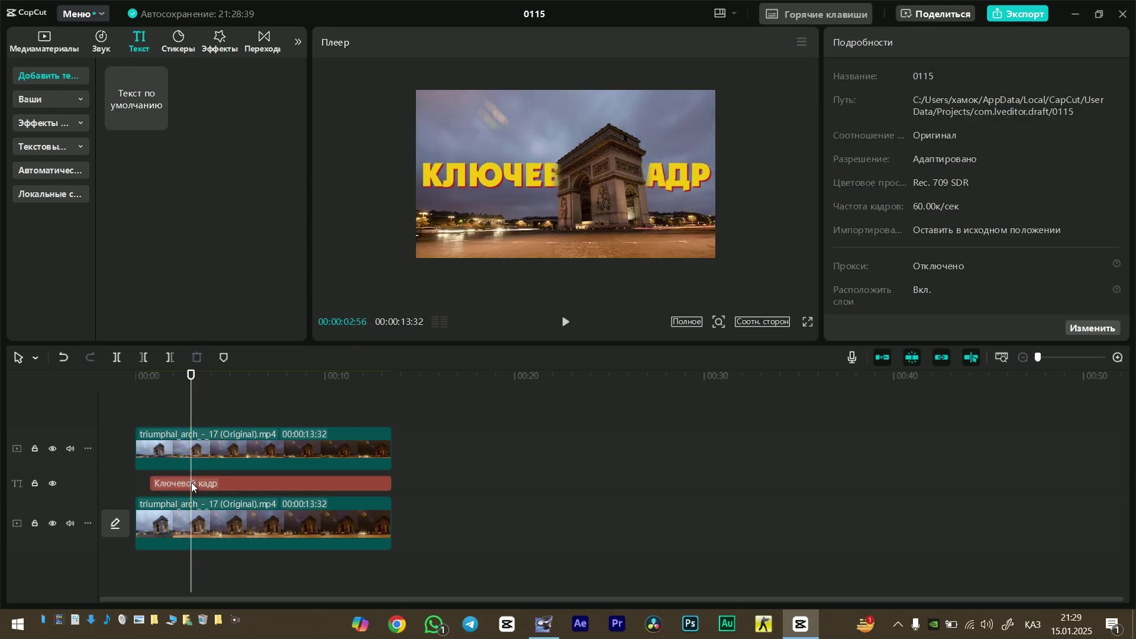
left_click(191, 484)
left_click(185, 484)
right_click(185, 484)
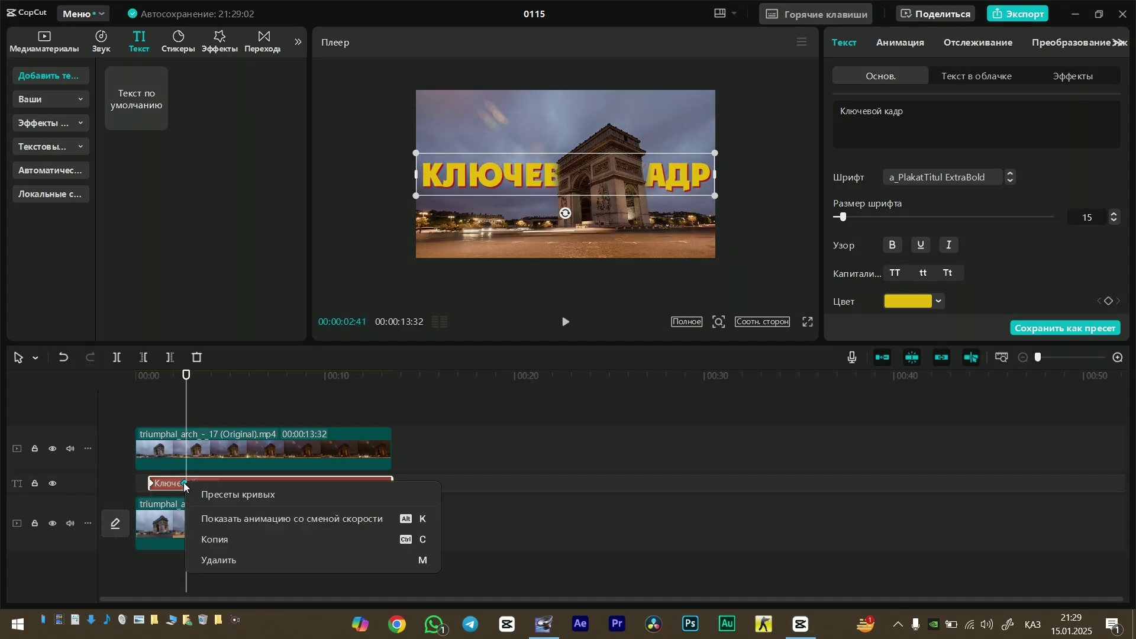
left_click(195, 496)
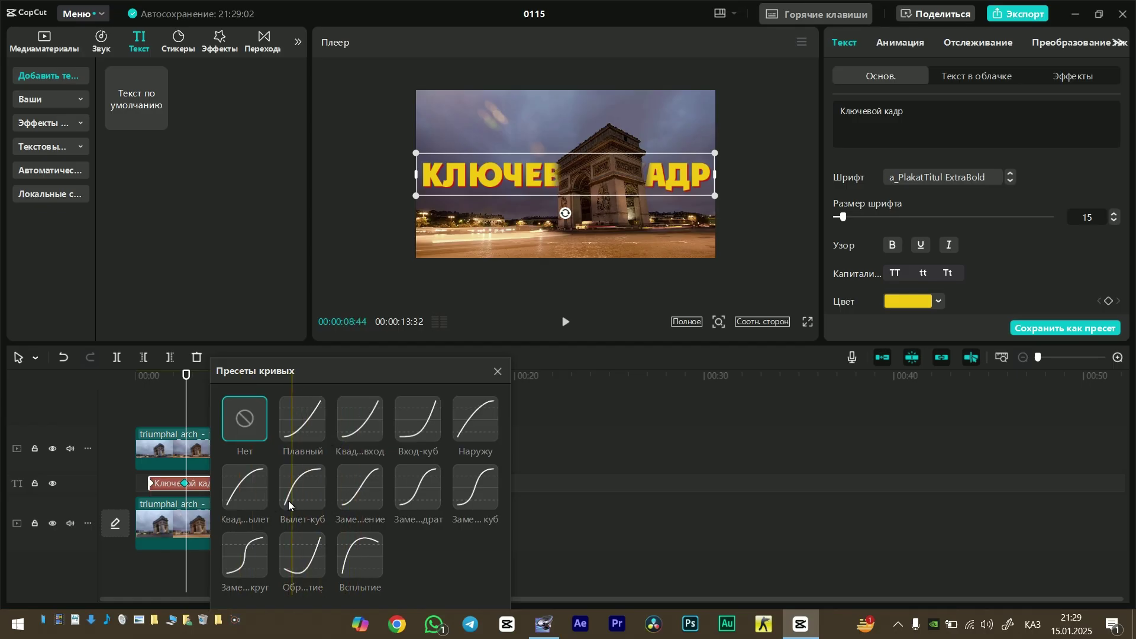
left_click(307, 553)
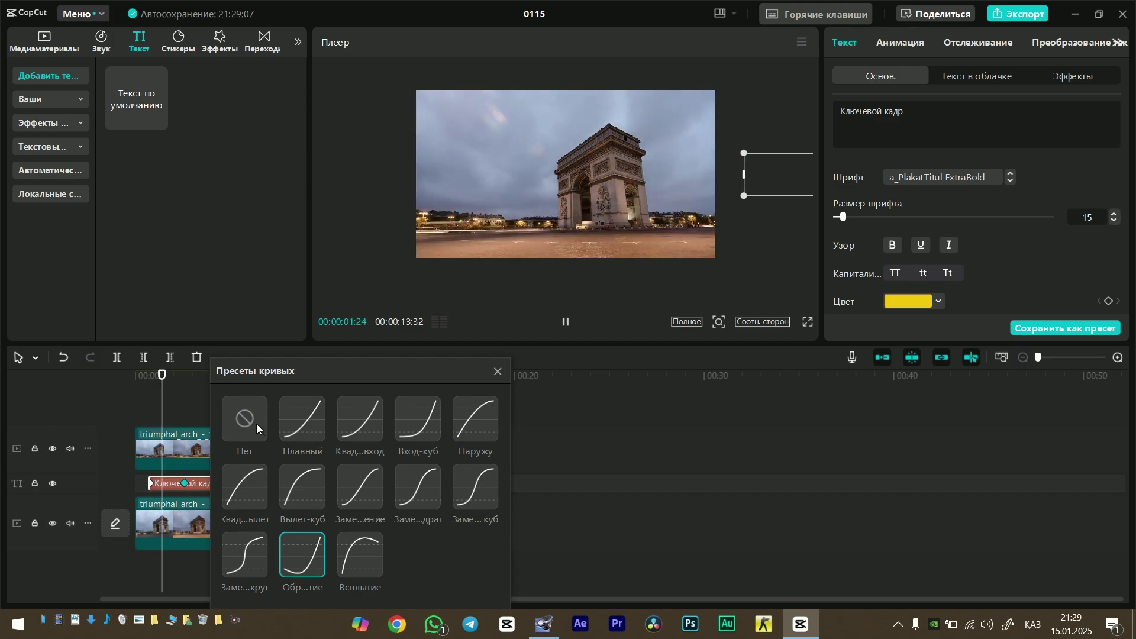
left_click(497, 371)
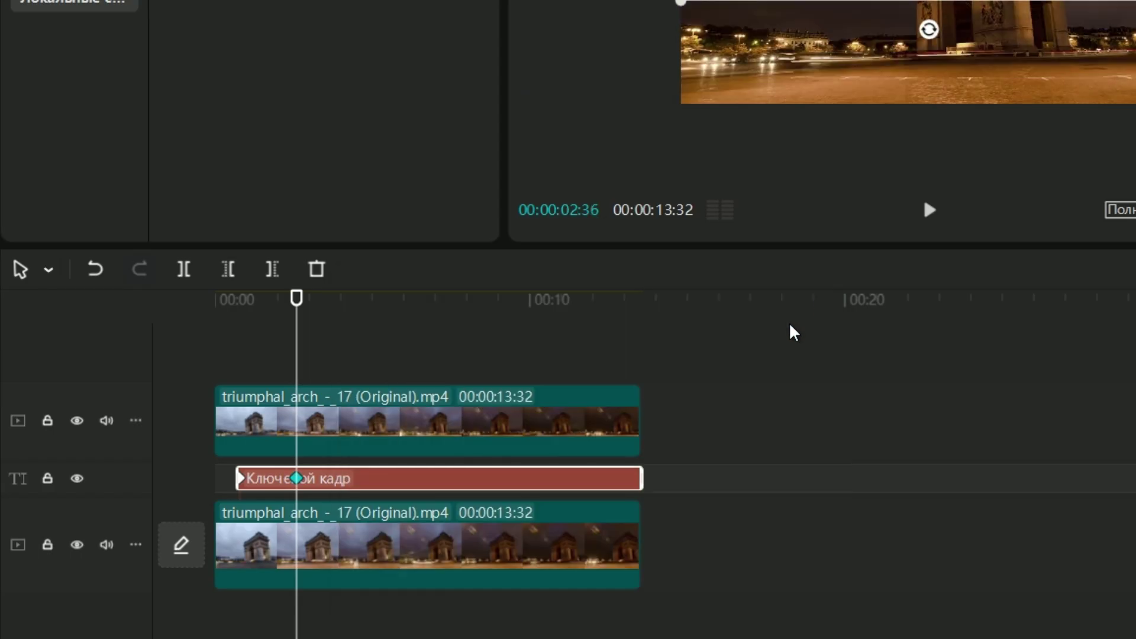
Show the title's keyframe curves, smooth the X position curve at the second keyframe, and extend its handle toward the first keyframe.
right_click(298, 478)
left_click(355, 540)
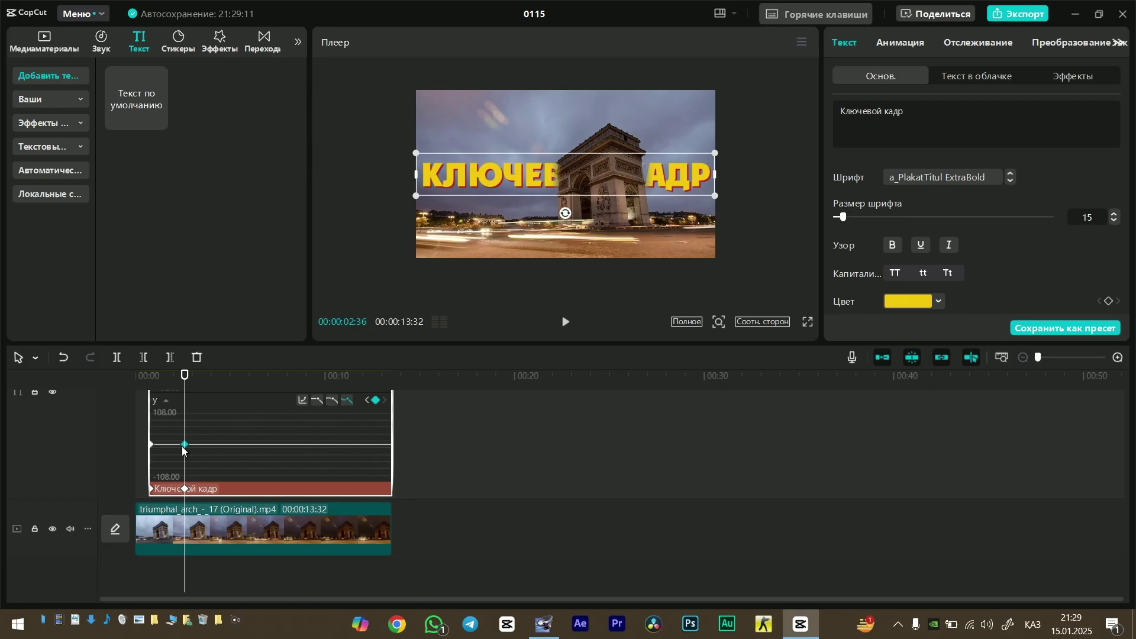
left_click(296, 413)
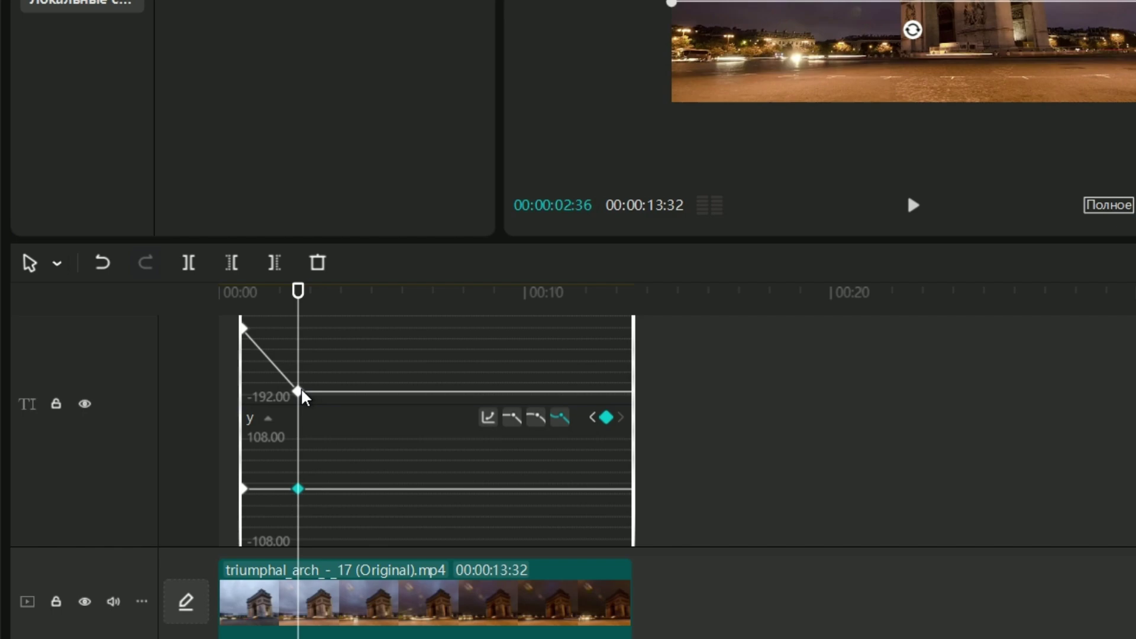
left_click(186, 447)
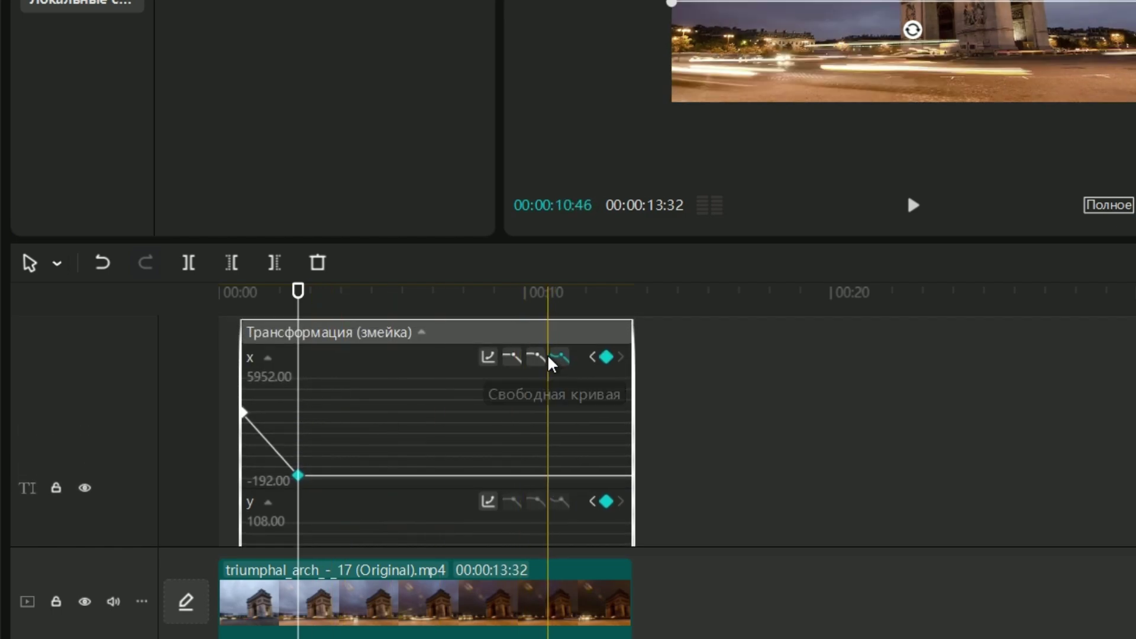
left_click(540, 356)
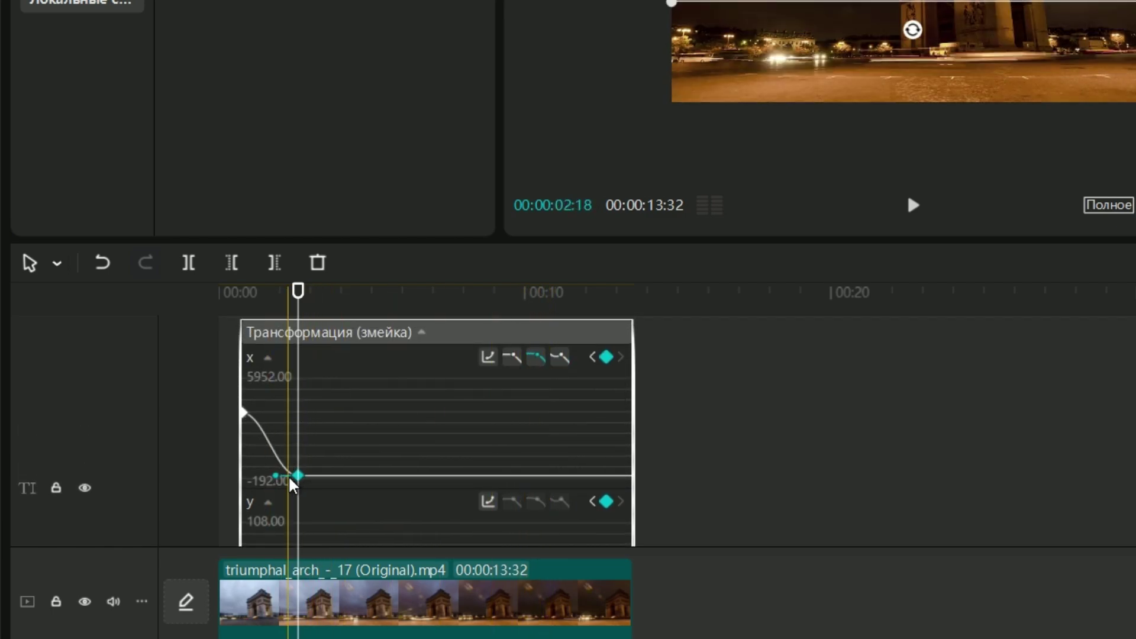
left_click_drag(276, 475, 254, 496)
left_click_drag(279, 419, 298, 378)
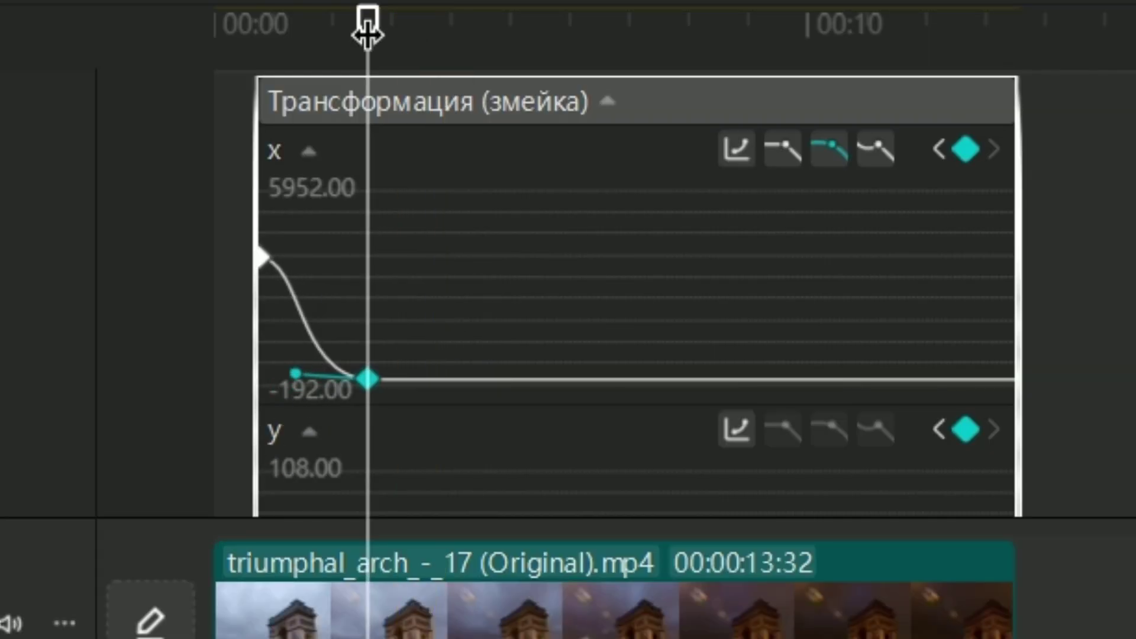
Play the composition from the start to preview the title's eased slide-in.
left_click(235, 35)
key("space")
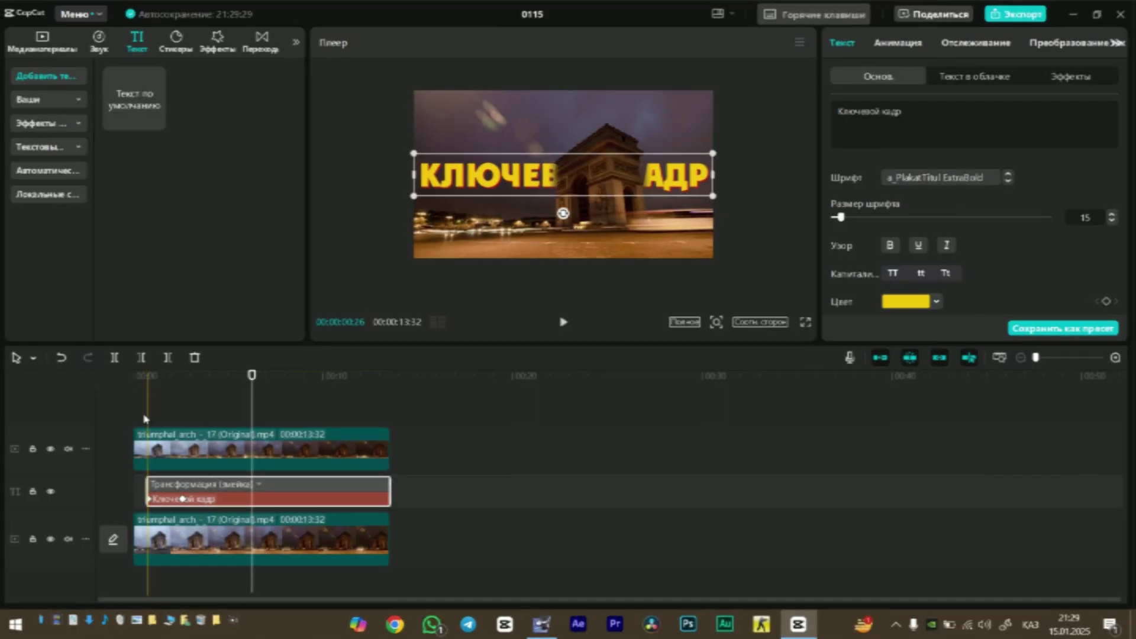
left_click_drag(144, 419, 271, 425)
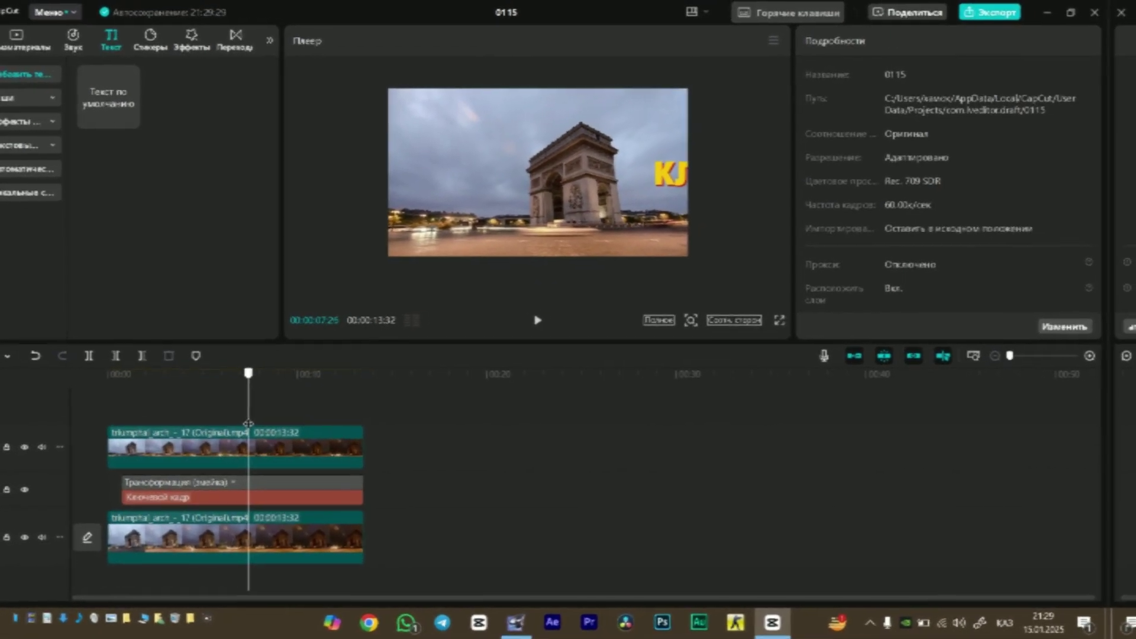
Append another copy of the triumphal_arch clip to the end of the main track and show its basic transform settings.
left_click(36, 42)
left_click_drag(233, 165, 385, 358)
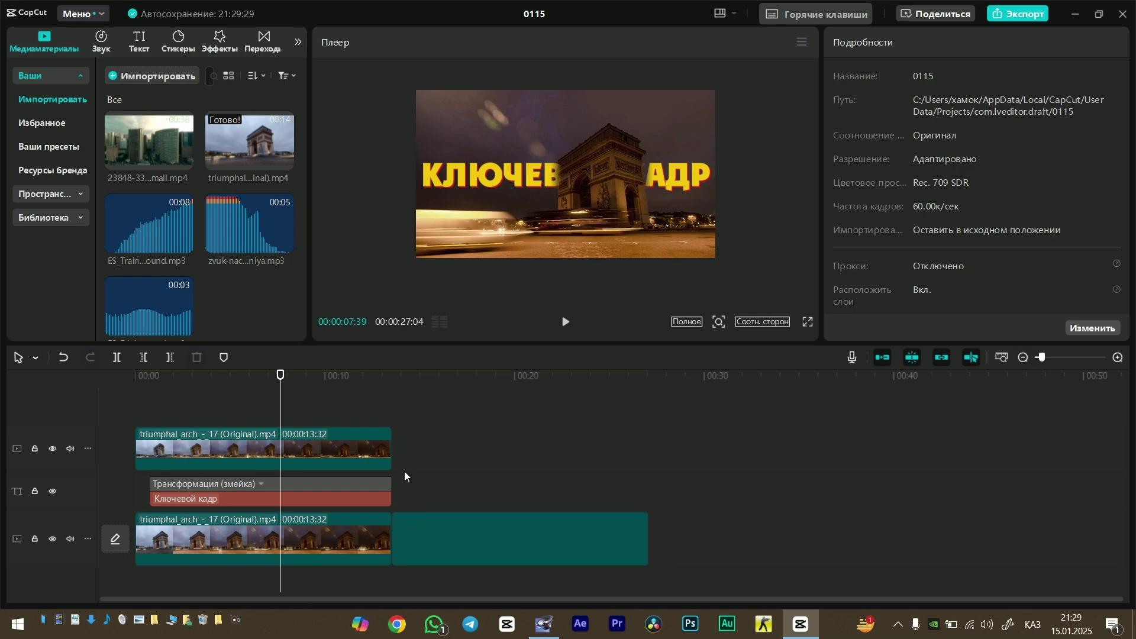
left_click(401, 403)
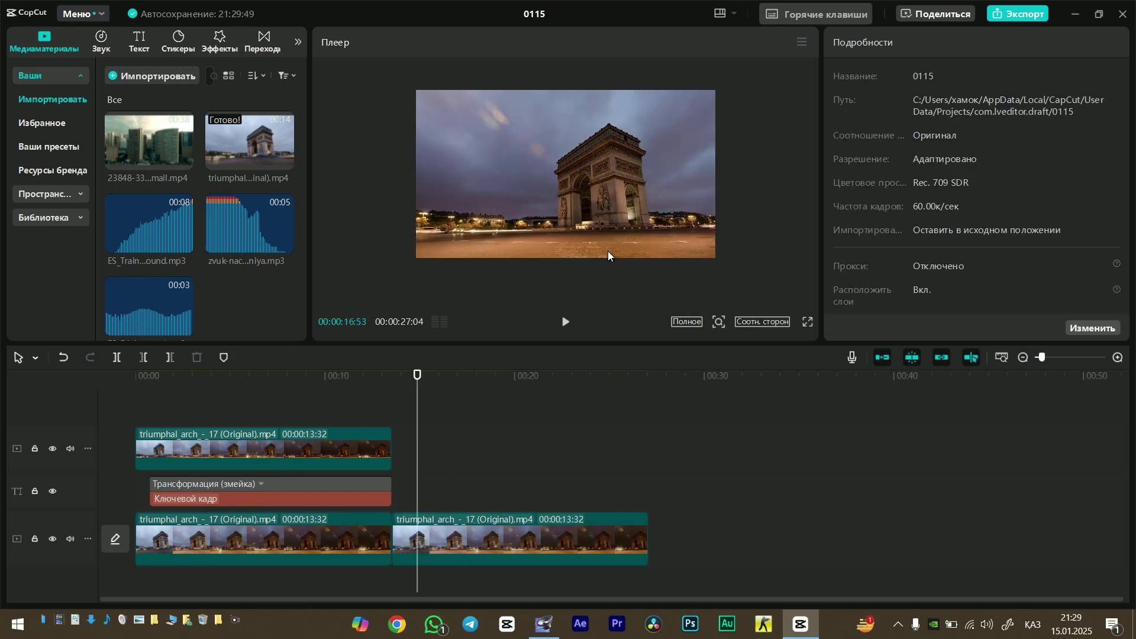
left_click(584, 191)
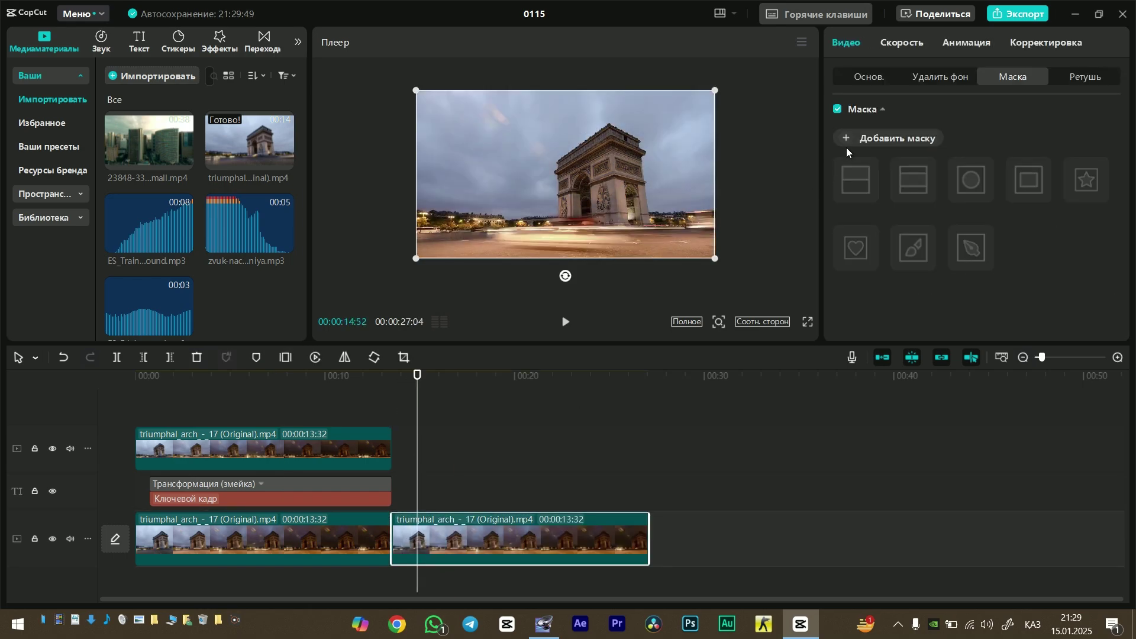
left_click(867, 76)
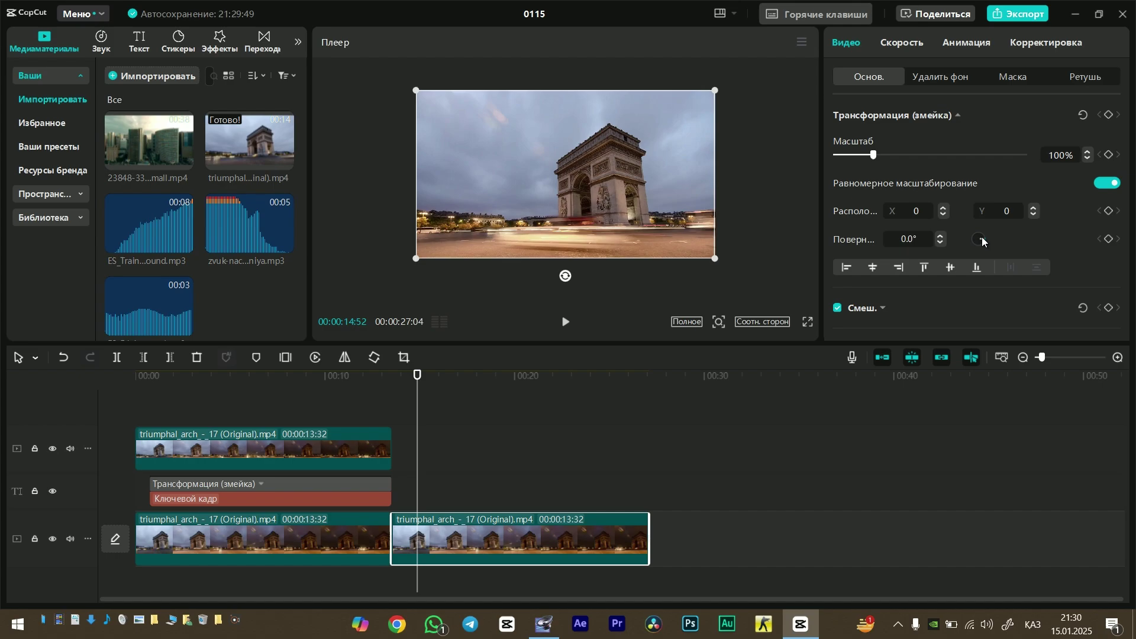
left_click_drag(904, 355, 895, 382)
left_click_drag(976, 255, 985, 253)
key("ctrl+z")
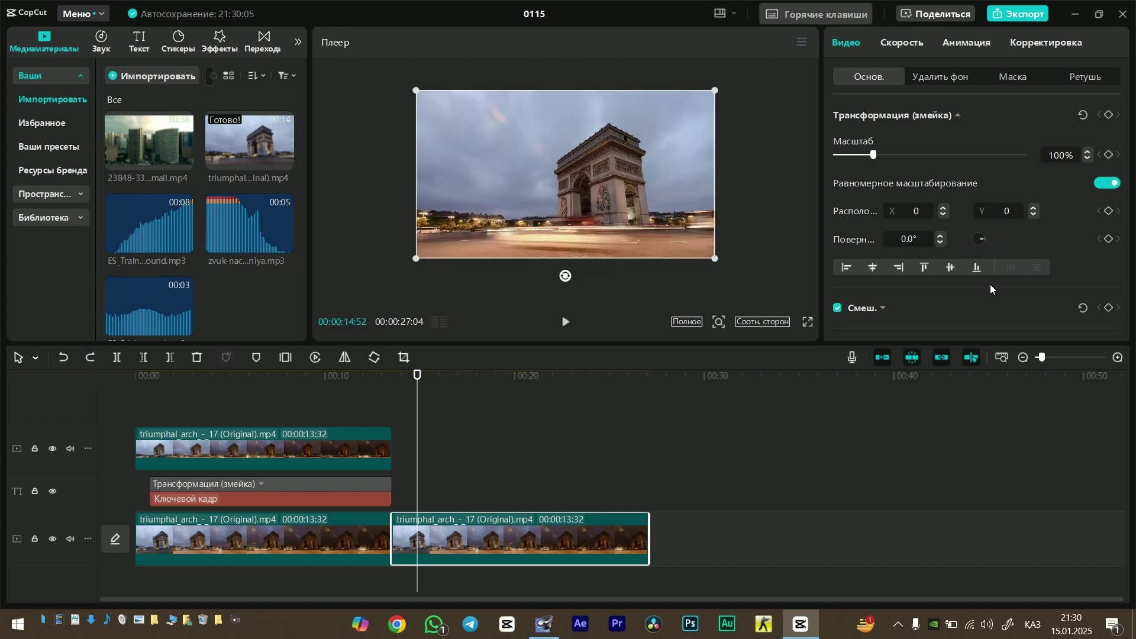
At the second arch clip's start, 00:00:13:32, add transform keyframes, then set the scale to 0% and the rotation to 360°.
left_click(393, 404)
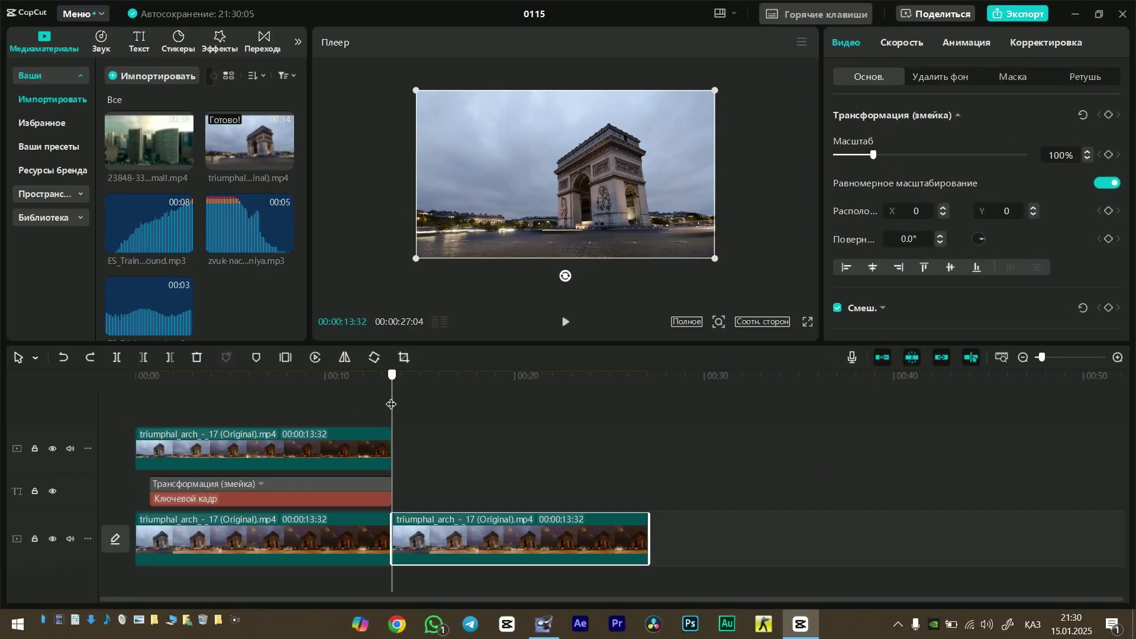
left_click(402, 404)
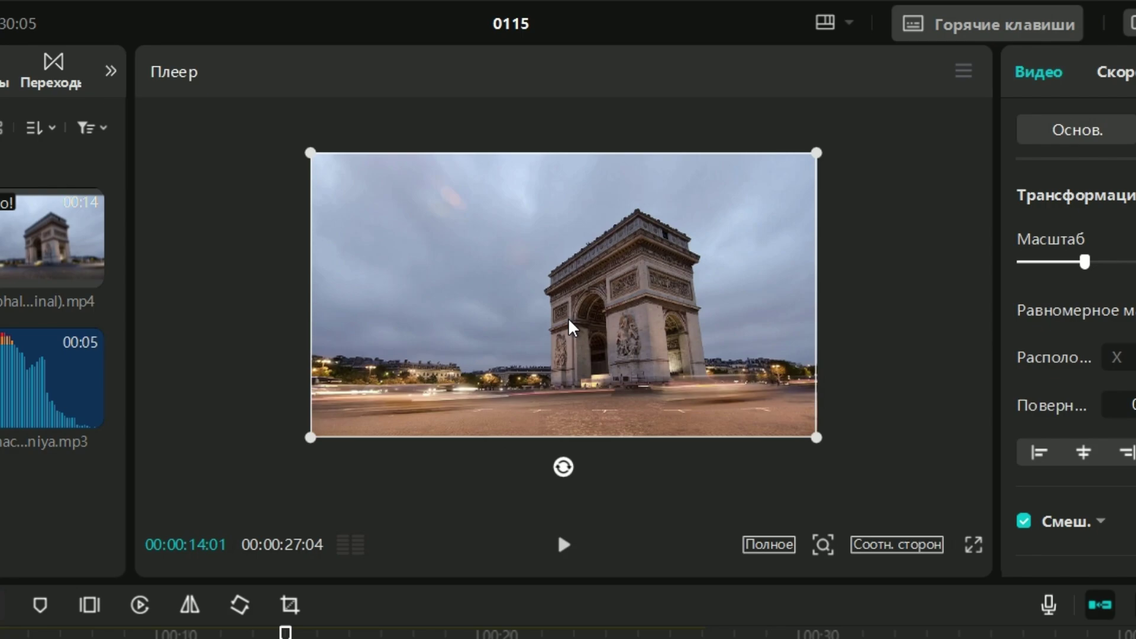
mouse_move(569, 328)
left_mouse_down()
mouse_move(567, 178)
mouse_move(567, 385)
mouse_move(565, 323)
left_mouse_up()
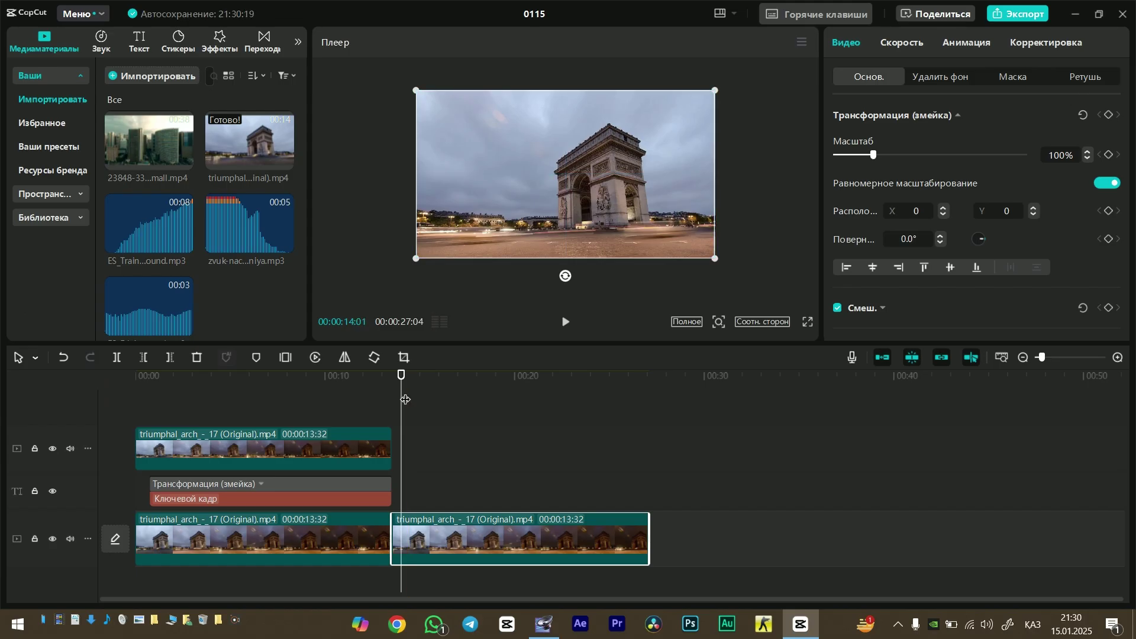
left_click(391, 402)
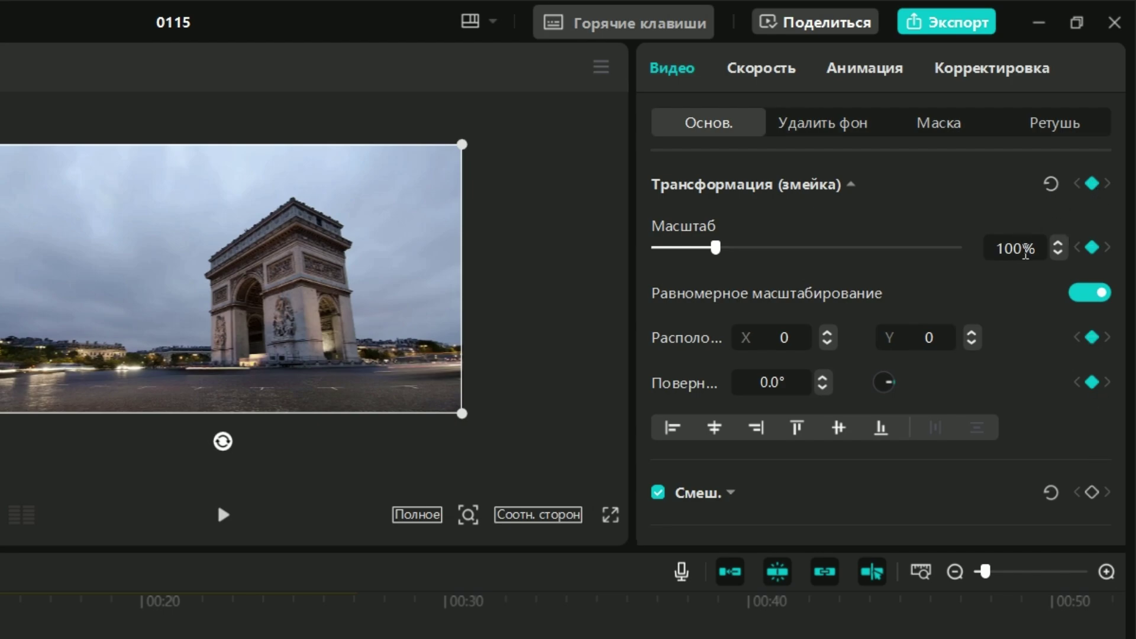
type("0")
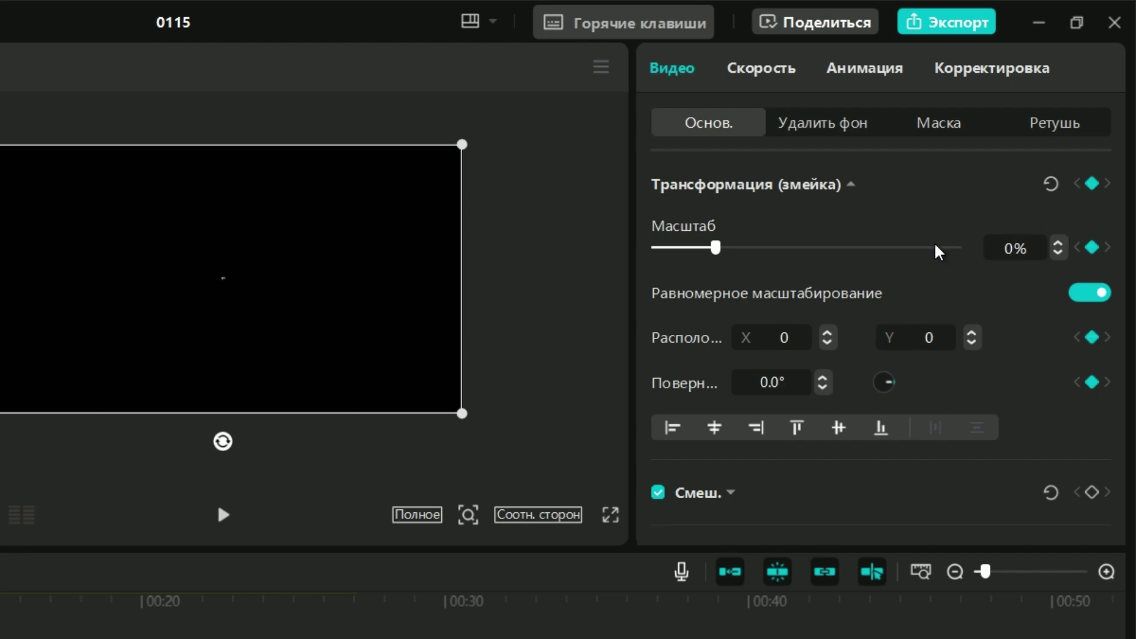
key("Return")
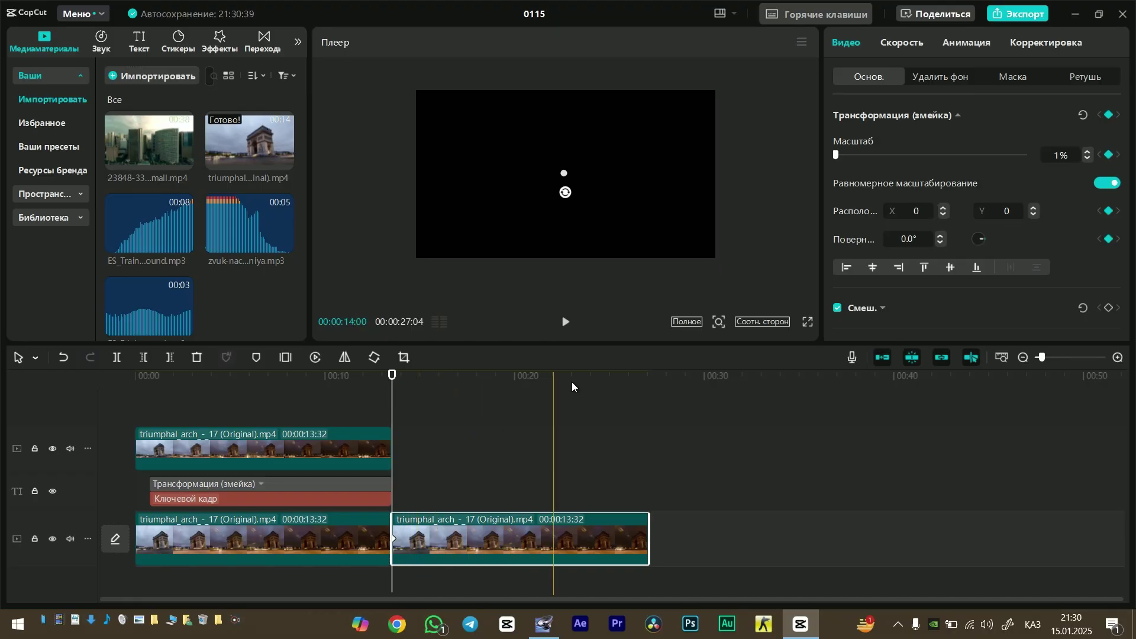
left_click(917, 235)
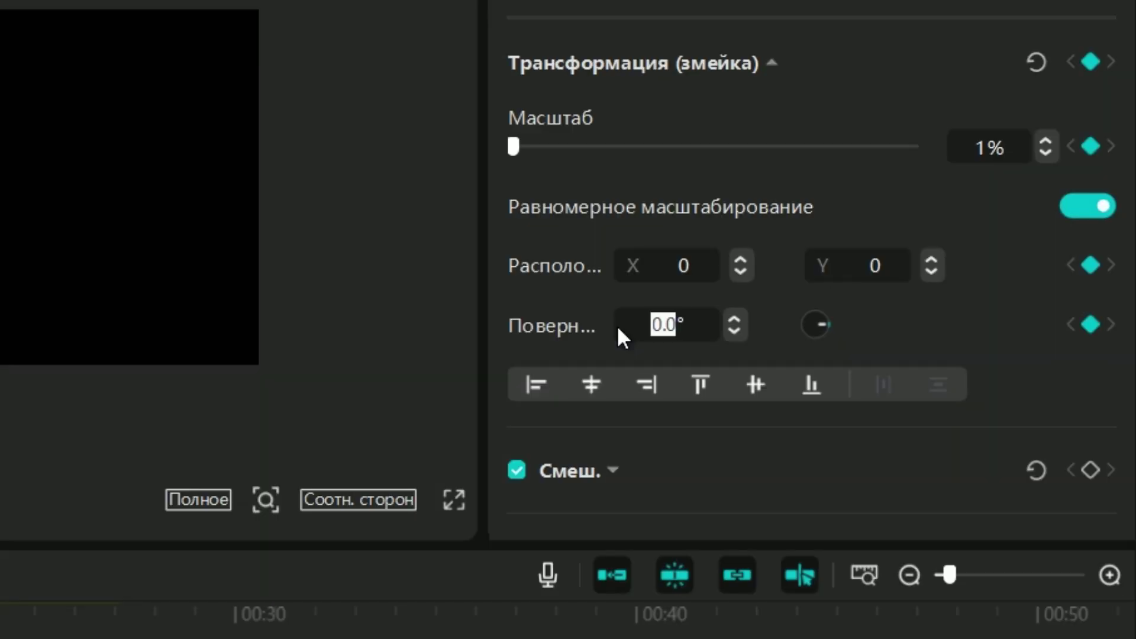
type("360")
key("Return")
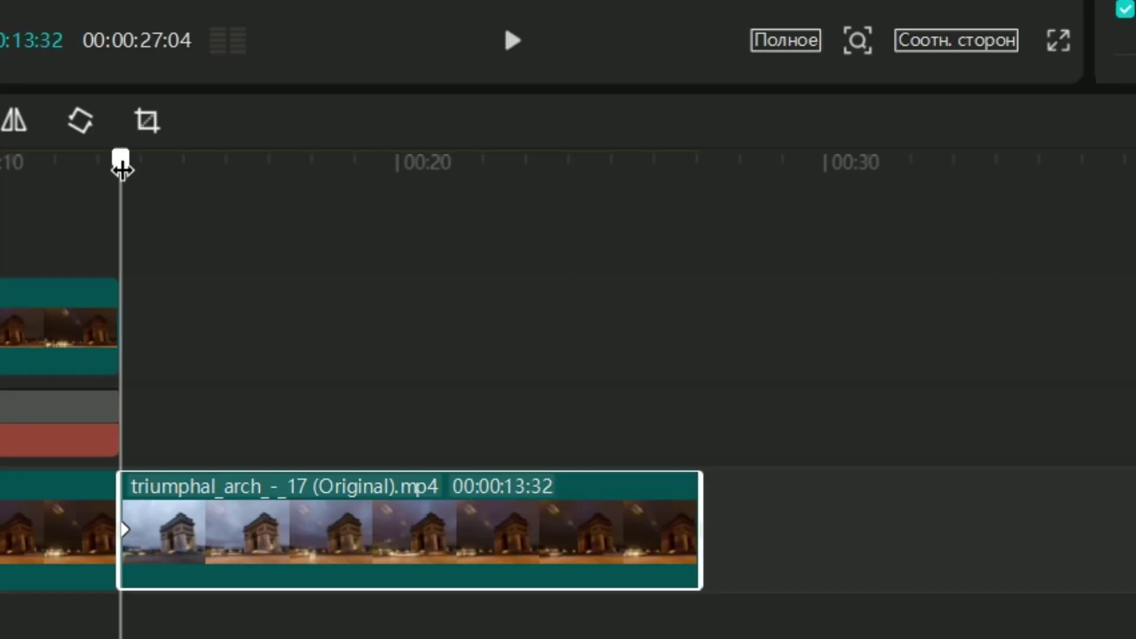
At 00:00:14:42, set the second arch clip's scale to 100% and its rotation to 0° to create the ending keyframes.
left_click_drag(122, 171, 169, 171)
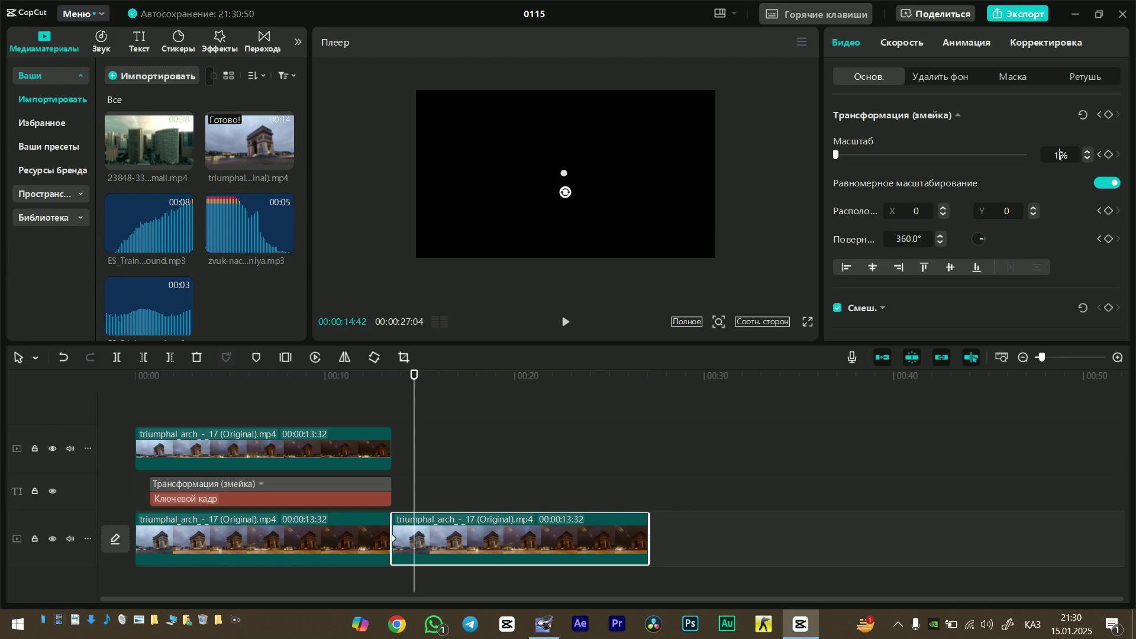
left_click(1060, 155)
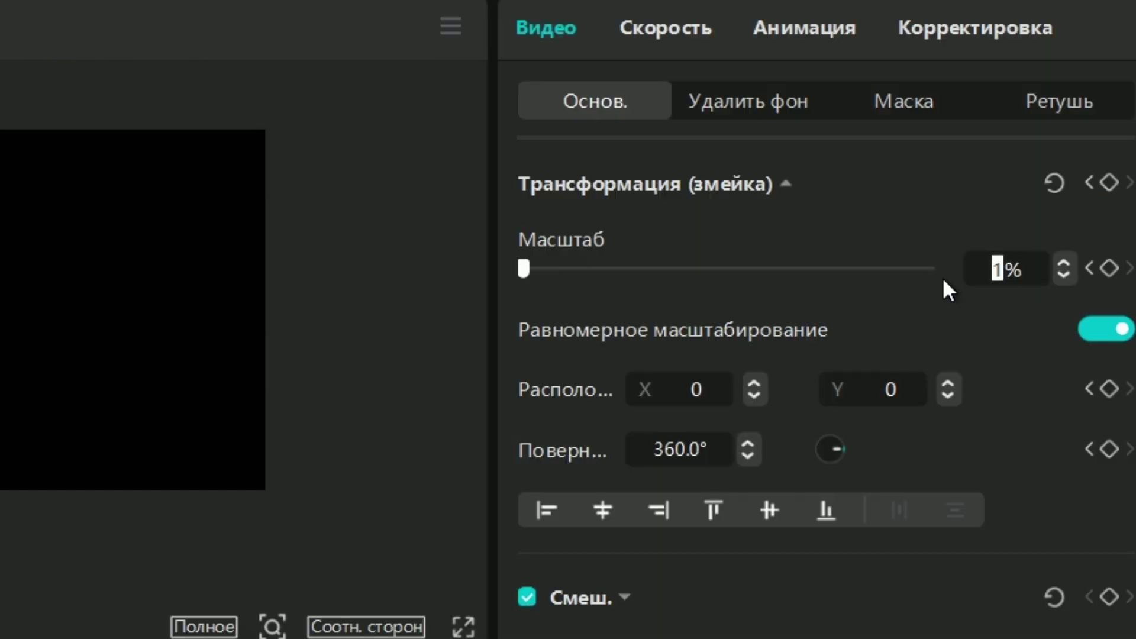
type("100")
key("Return")
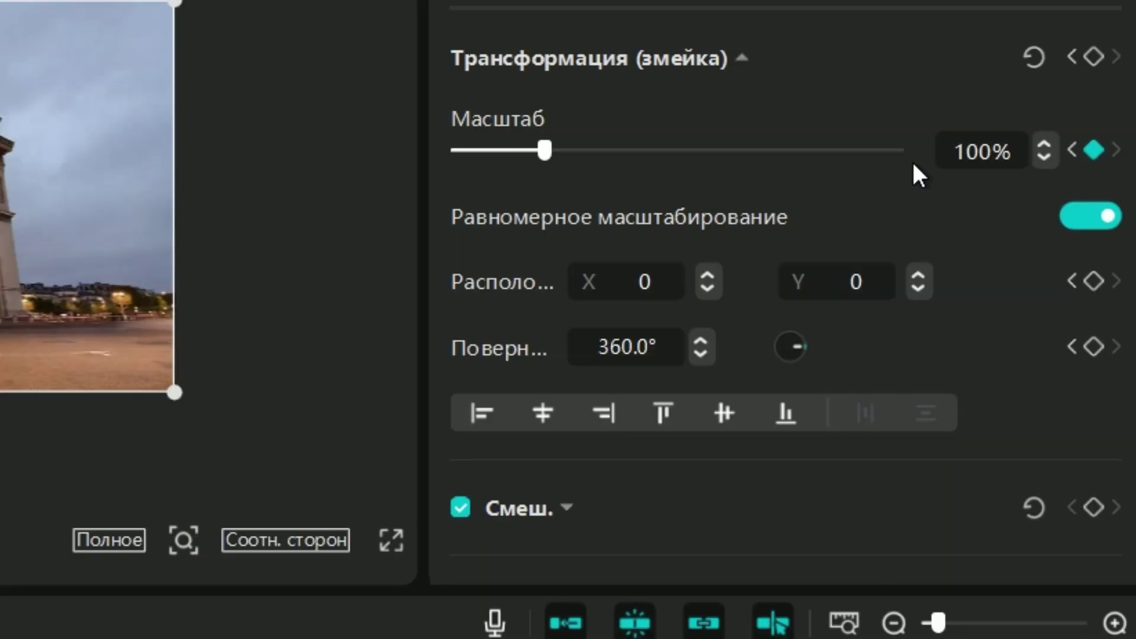
double_click(572, 349)
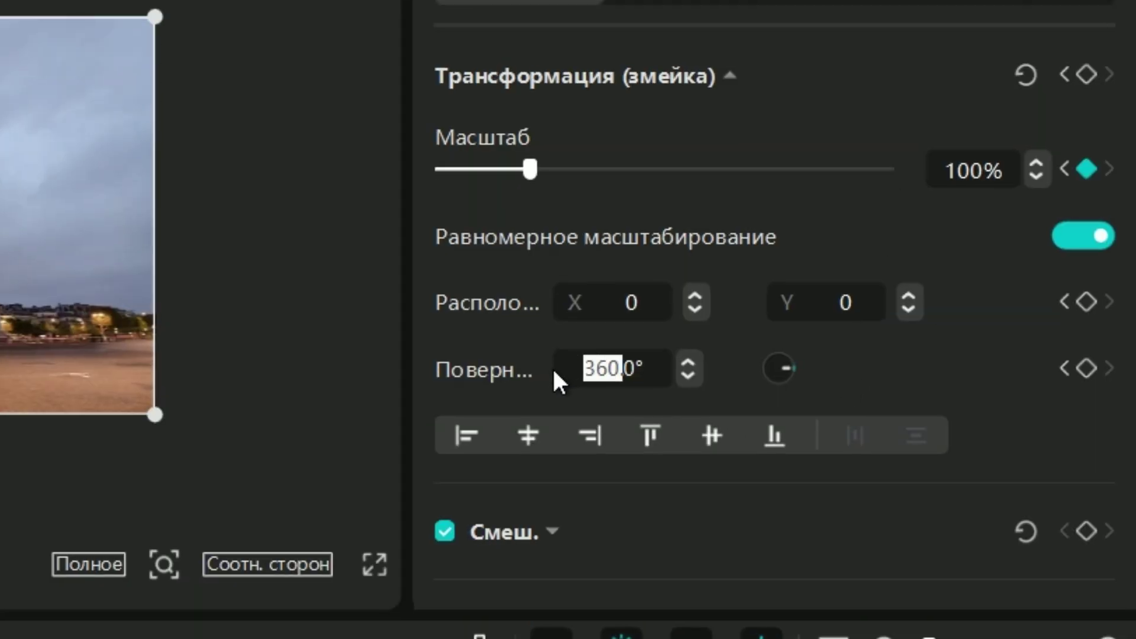
type("0")
key("Return")
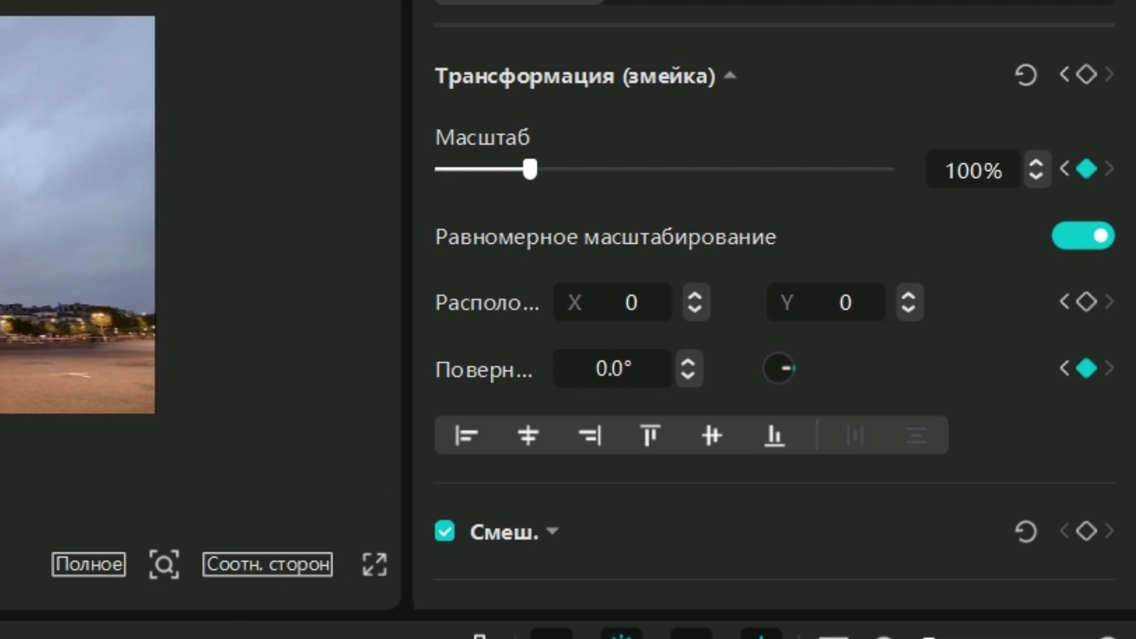
Preview the second arch clip's spin-and-zoom entrance in full screen, exit full screen, and scrub through the animation.
key("space")
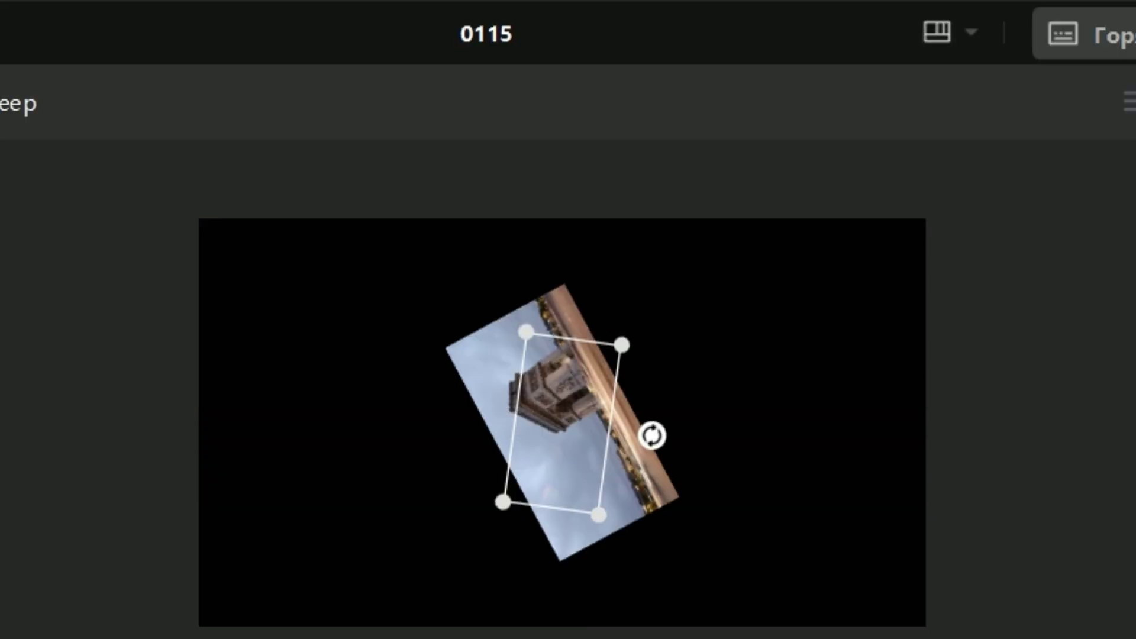
key("ctrl+shift+f")
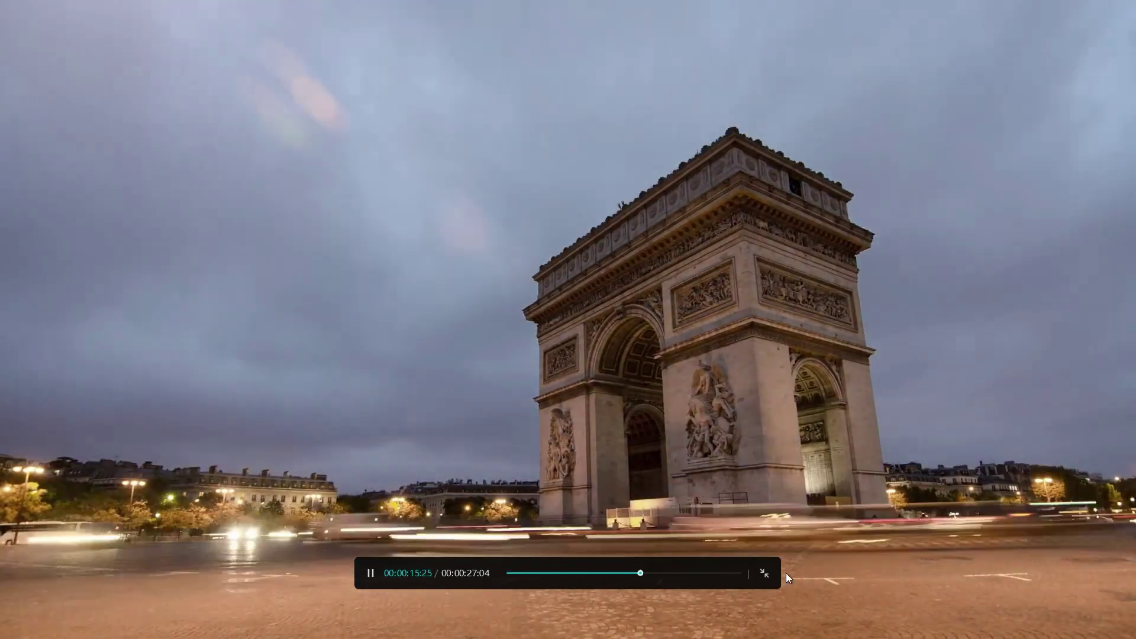
left_click(764, 573)
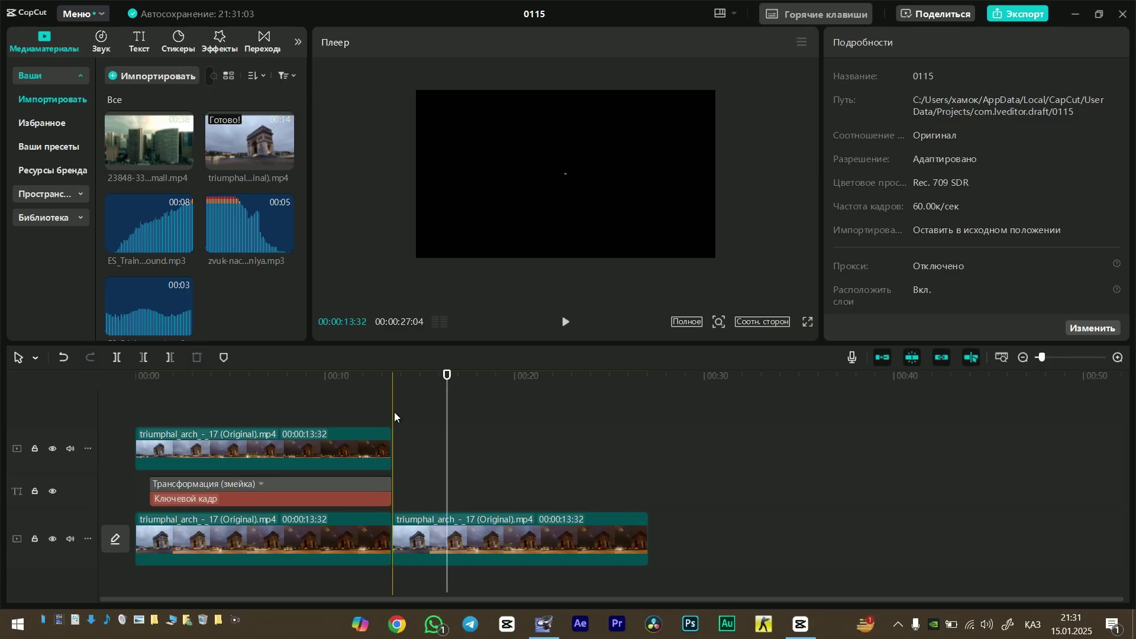
left_click_drag(395, 419, 427, 429)
Show the second arch clip's keyframe curves and smooth the scale curve at its second keyframe.
left_click(427, 517)
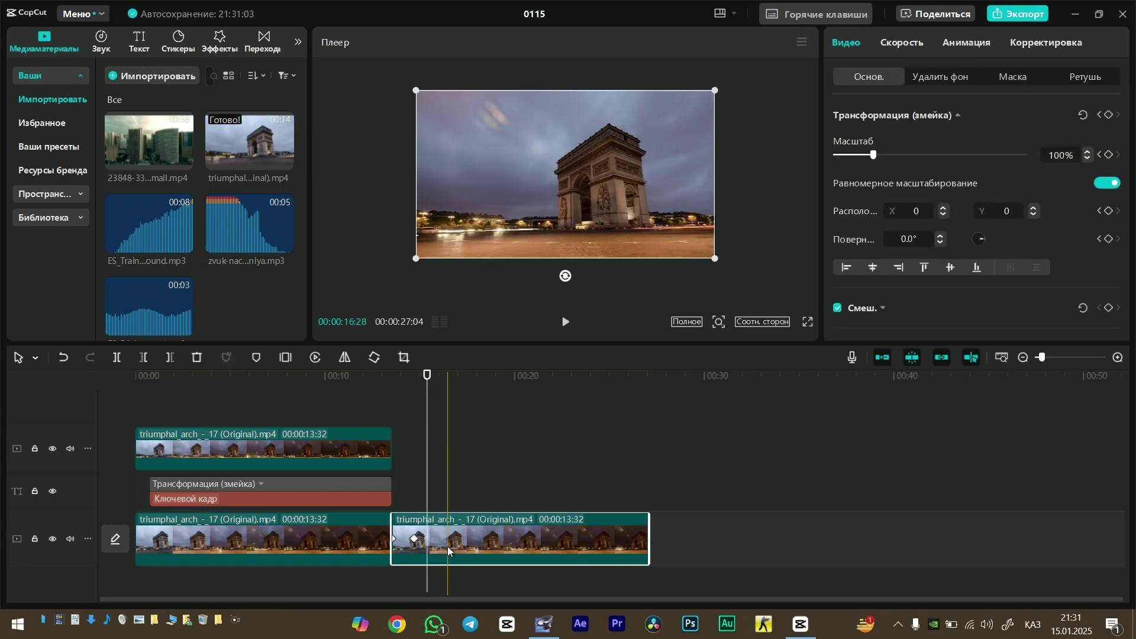
left_click(416, 498)
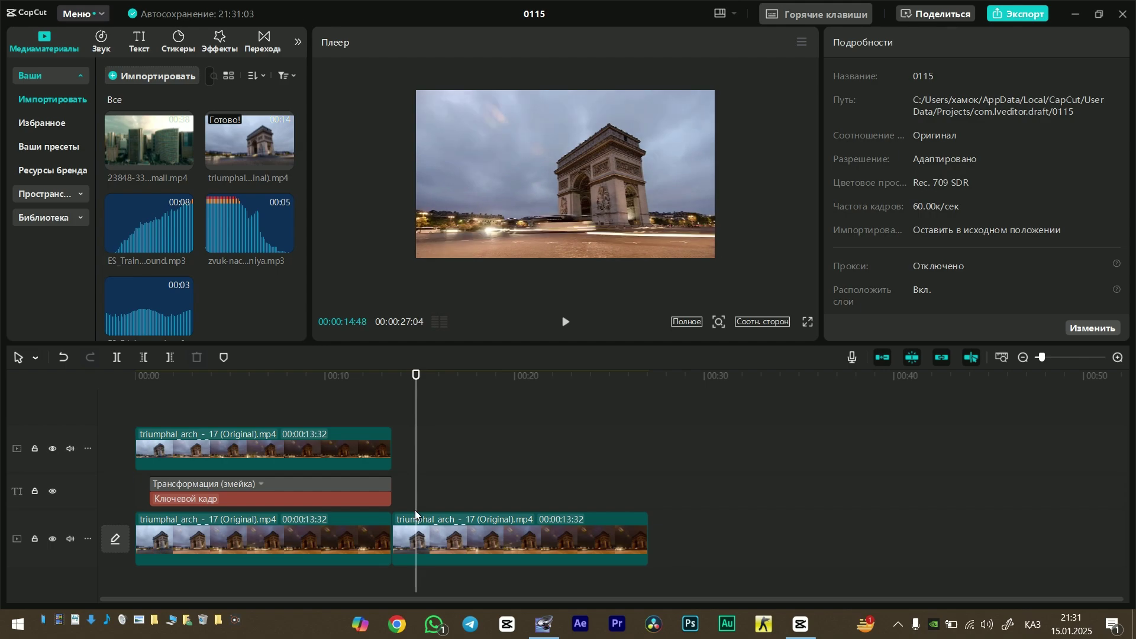
left_click(418, 539)
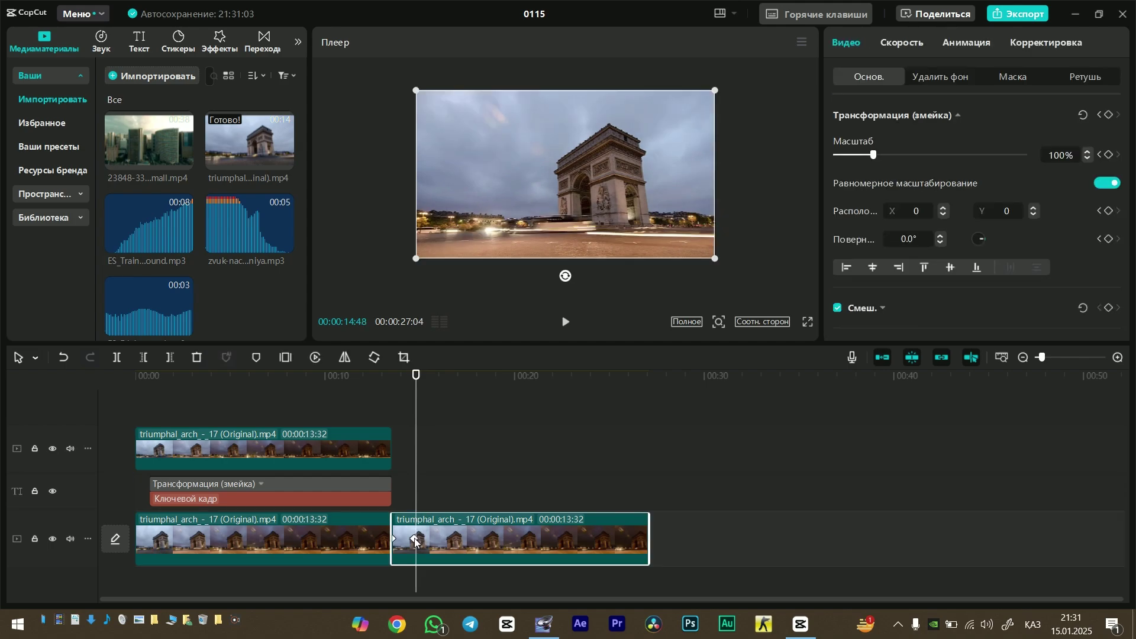
left_click(415, 541)
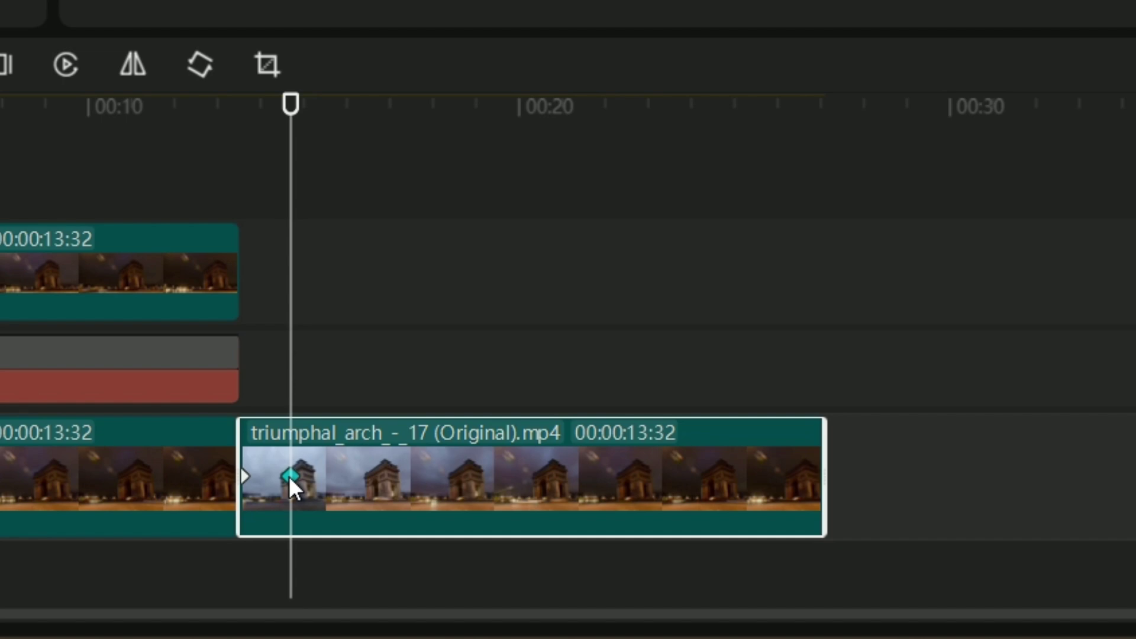
right_click(415, 540)
left_click(424, 556)
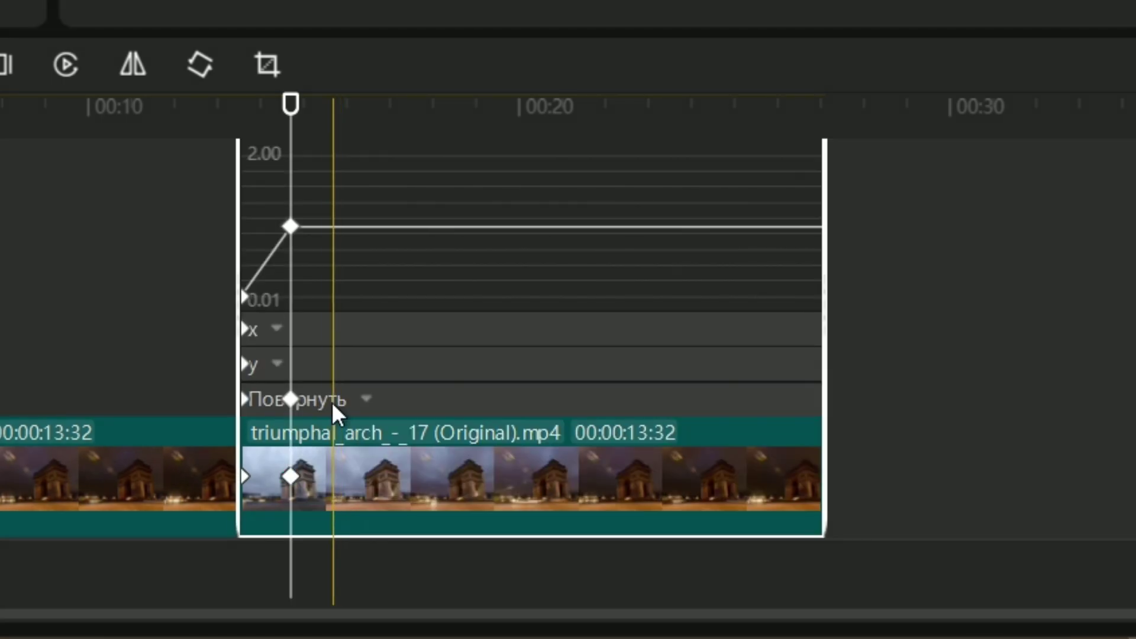
left_click(291, 227)
scroll(509, 279, "up", 1)
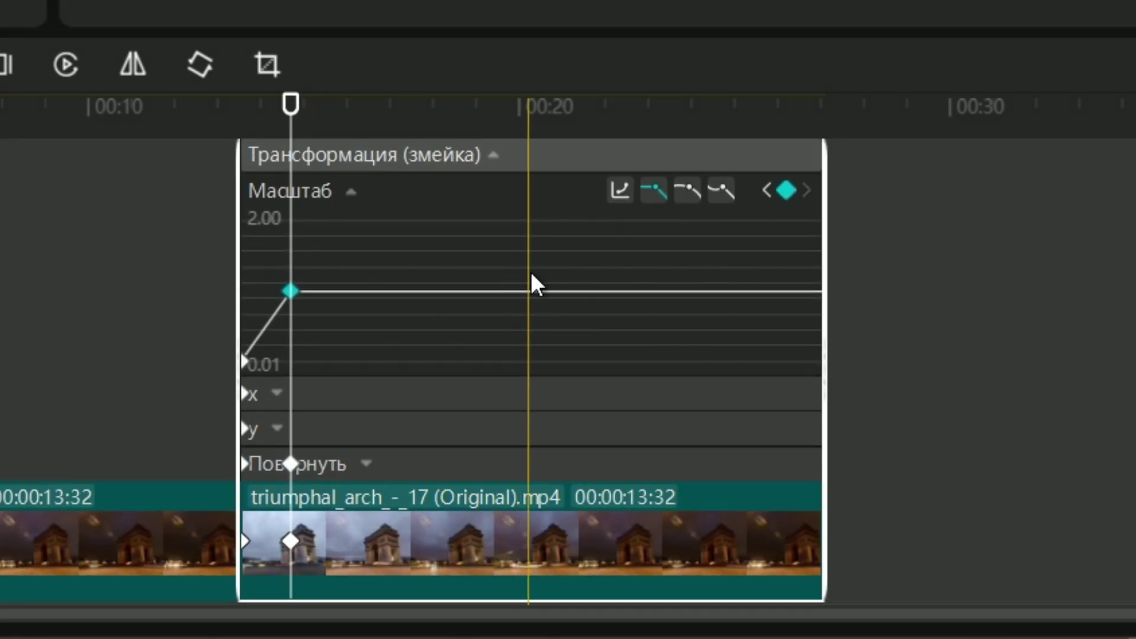
left_click(687, 190)
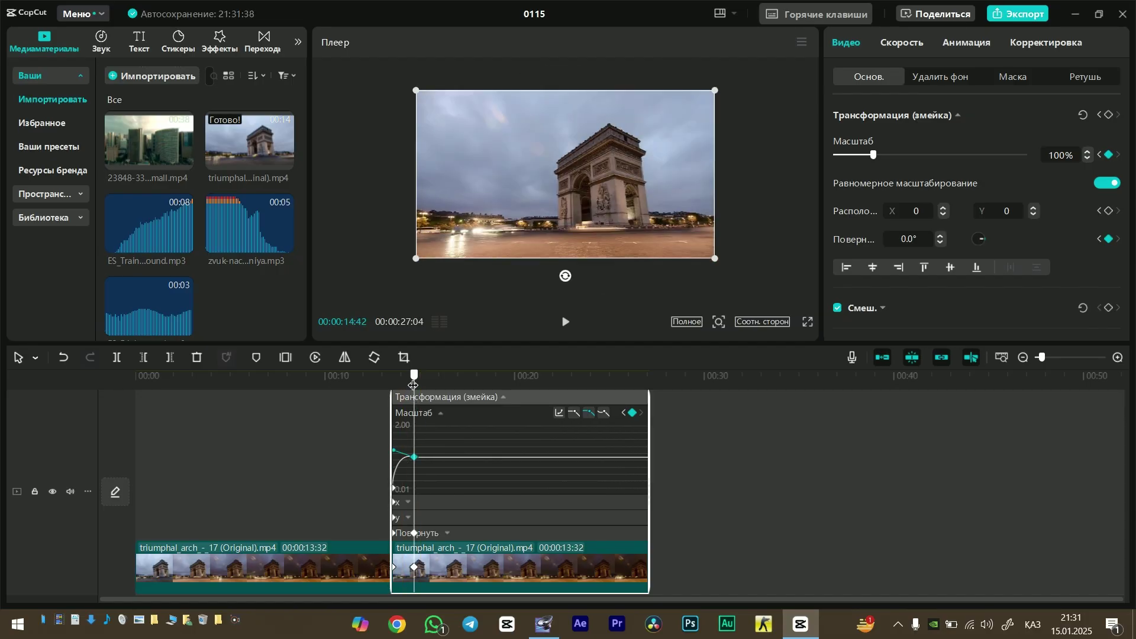
mouse_move(413, 386)
left_mouse_down()
mouse_move(443, 385)
mouse_move(393, 383)
mouse_move(431, 385)
left_mouse_up()
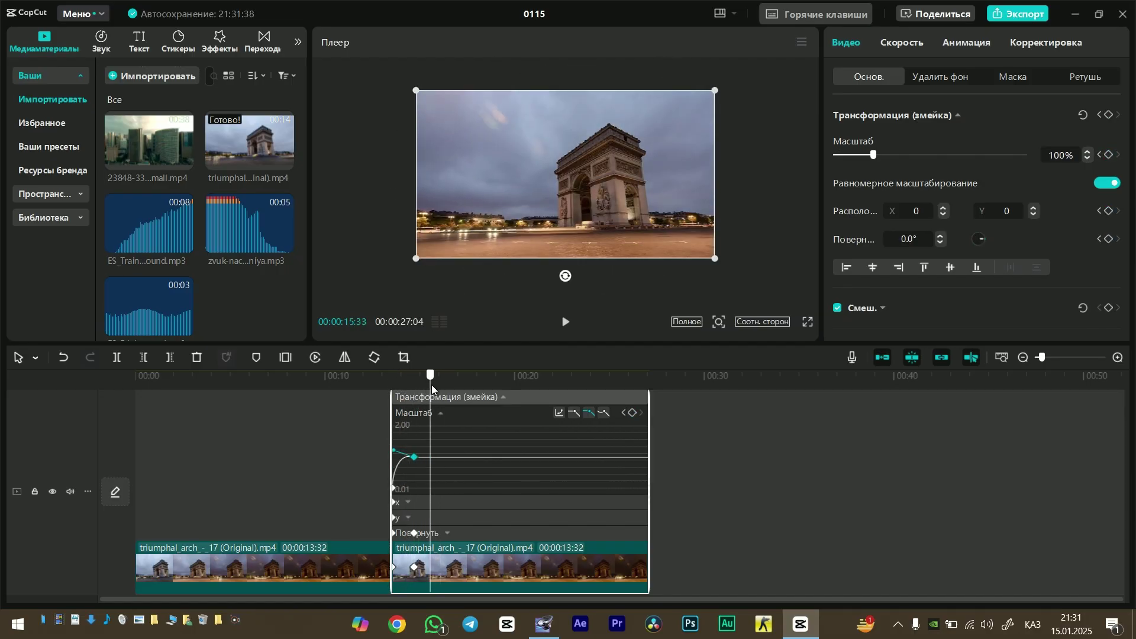
left_click(694, 475)
left_click_drag(145, 142, 672, 502)
left_click(655, 427)
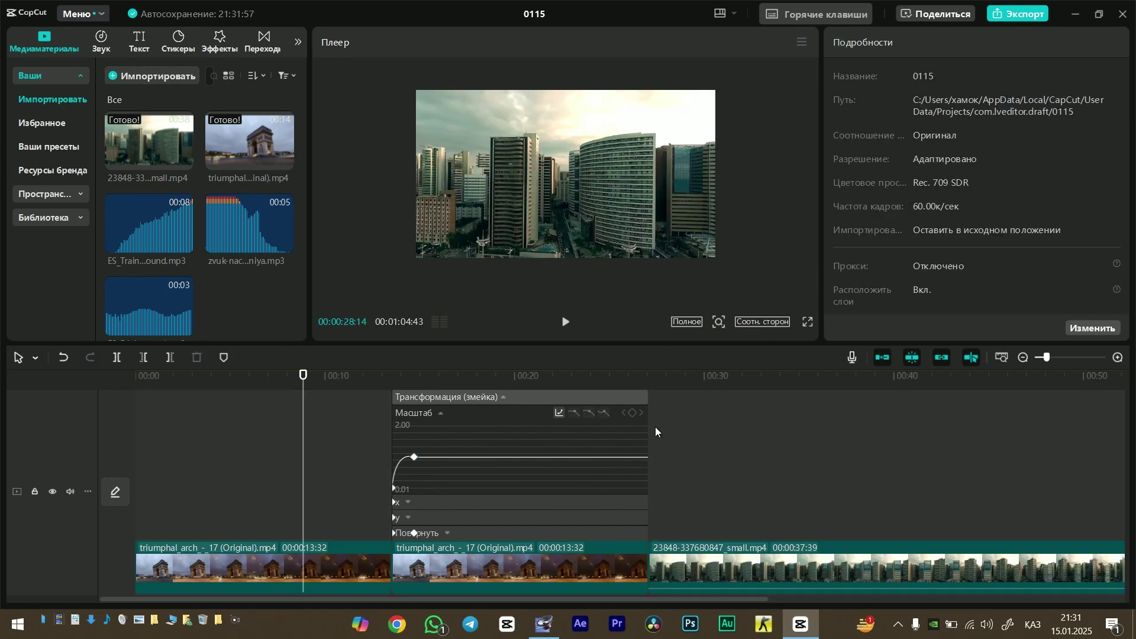
left_click(656, 426)
key("space")
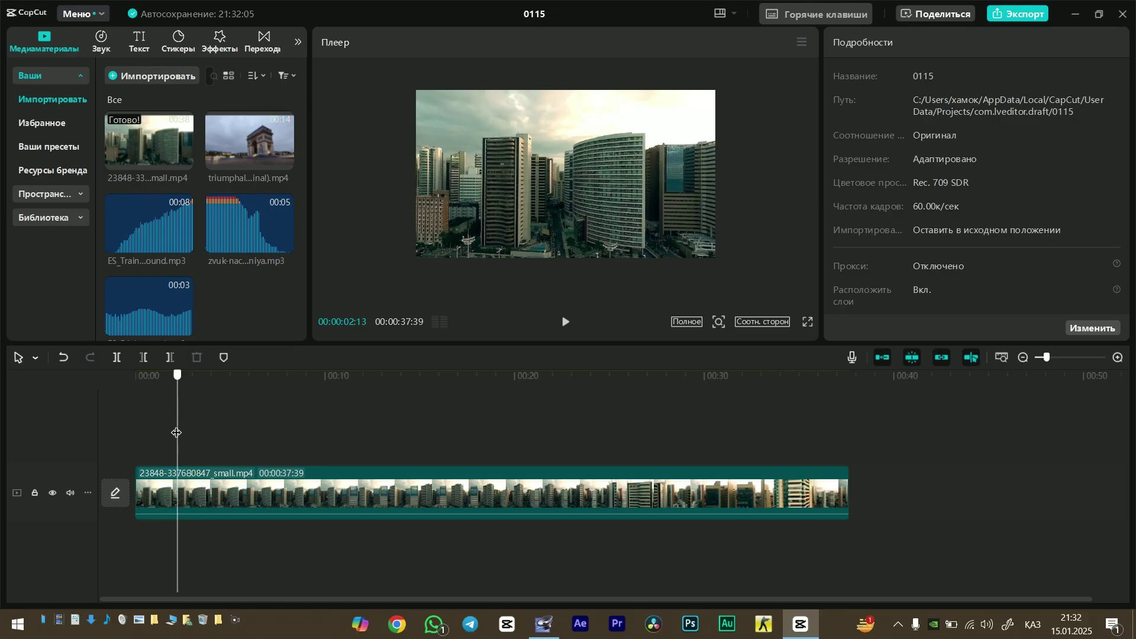
left_click_drag(178, 441, 135, 442)
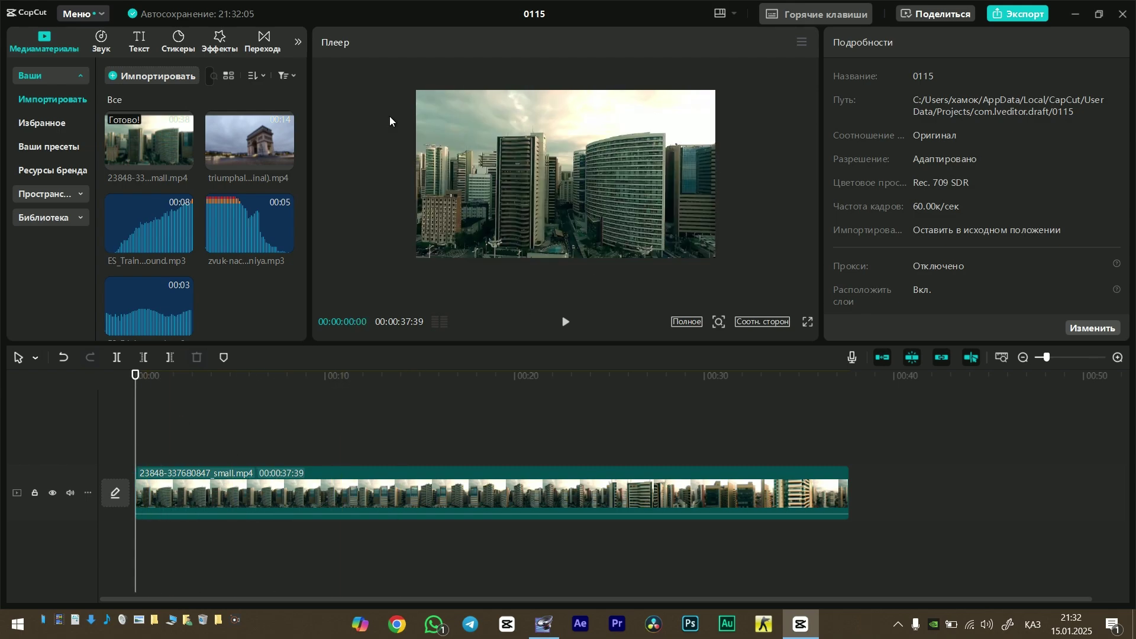
Add the trending open-mouthed tabby cat sticker to a track above the city clip.
left_click(183, 40)
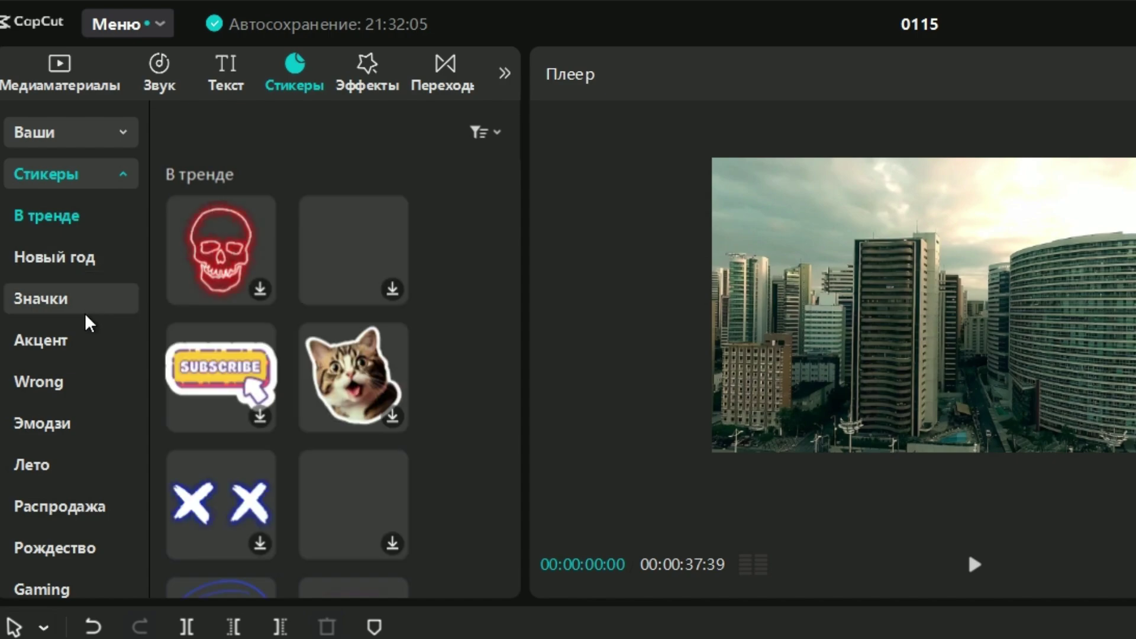
left_click(364, 360)
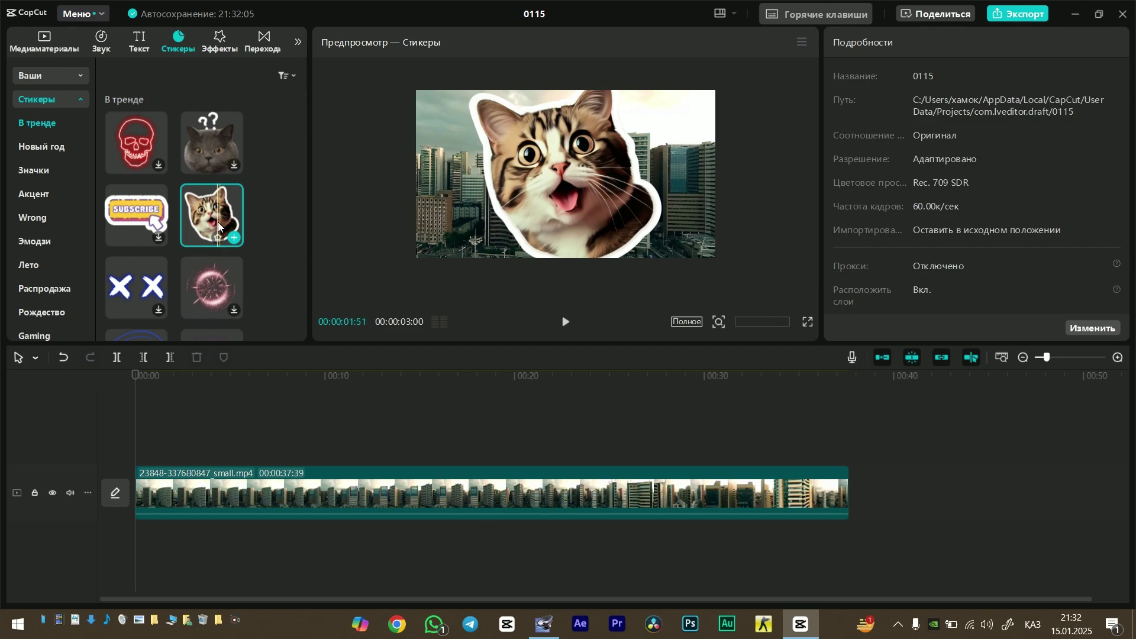
left_click_drag(222, 204, 159, 445)
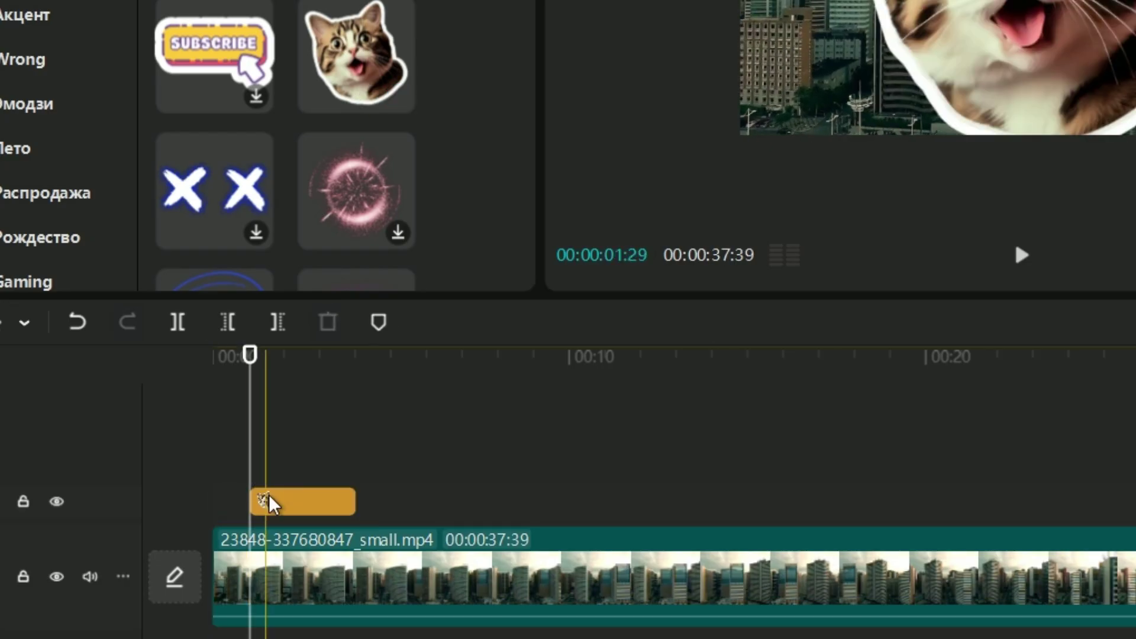
Move the cat sticker to the timeline's start and extend it to the end of the city clip.
left_click_drag(253, 502, 218, 500)
left_click_drag(355, 502, 1019, 504)
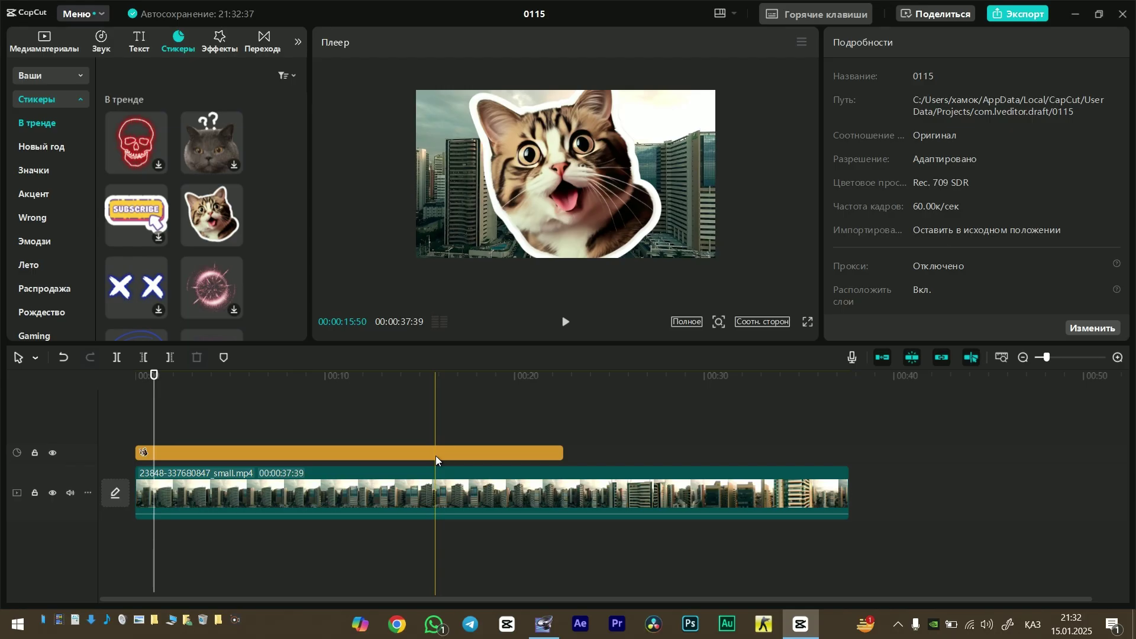
left_click_drag(564, 452, 849, 452)
left_click(702, 424)
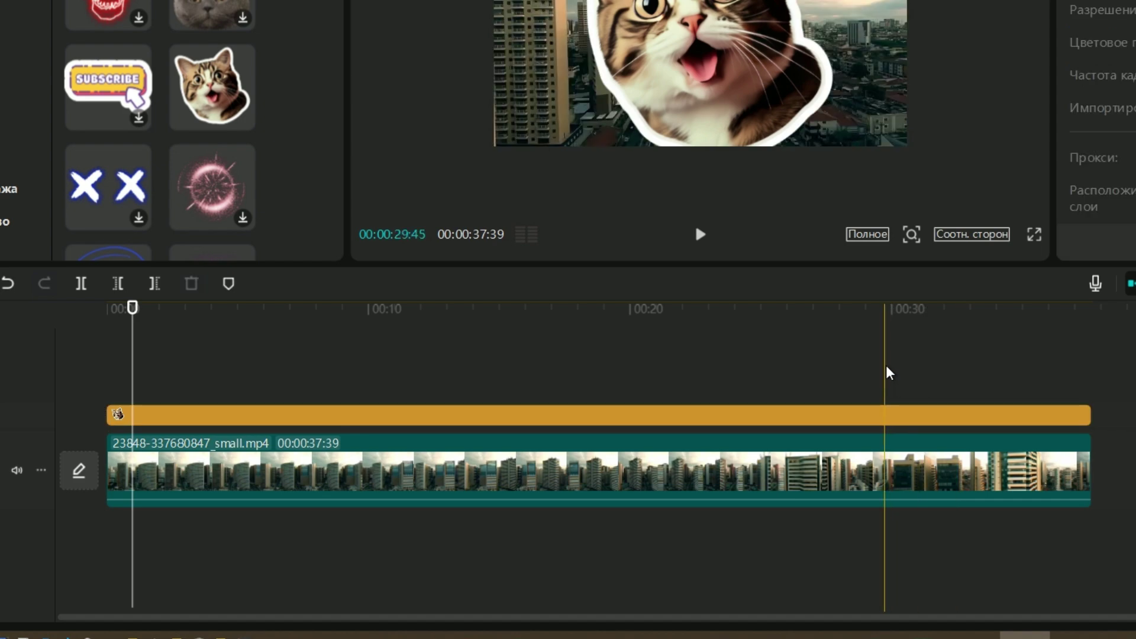
At the timeline's start, shrink the cat sticker to 16% and position it above the curved building at X 1150, Y 513.
left_click_drag(892, 376, 102, 401)
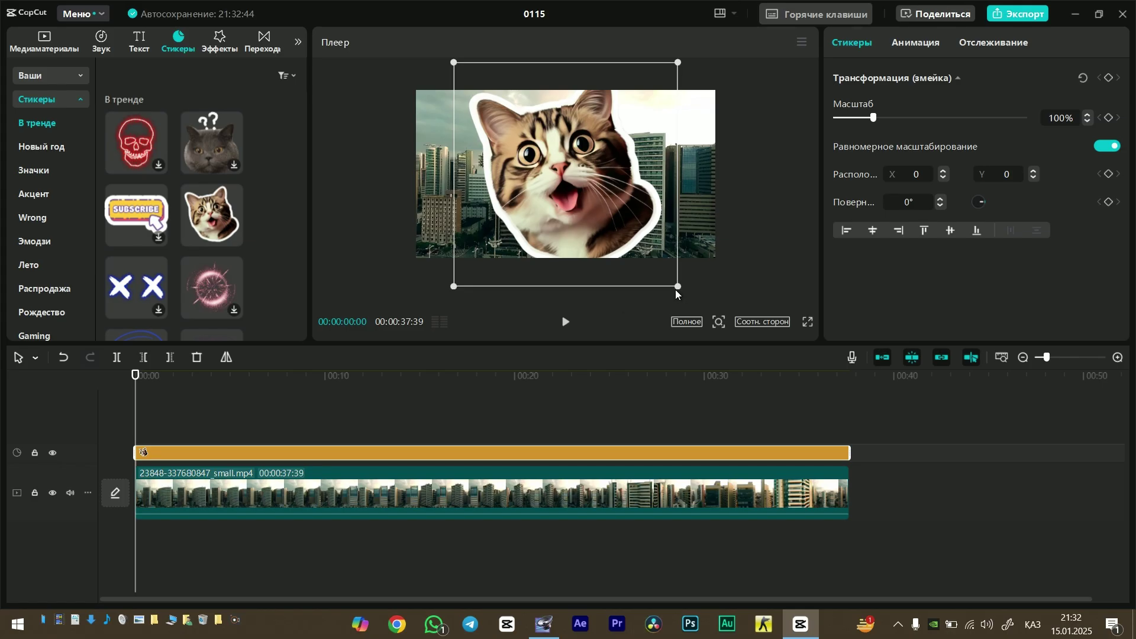
left_click_drag(677, 287, 603, 211)
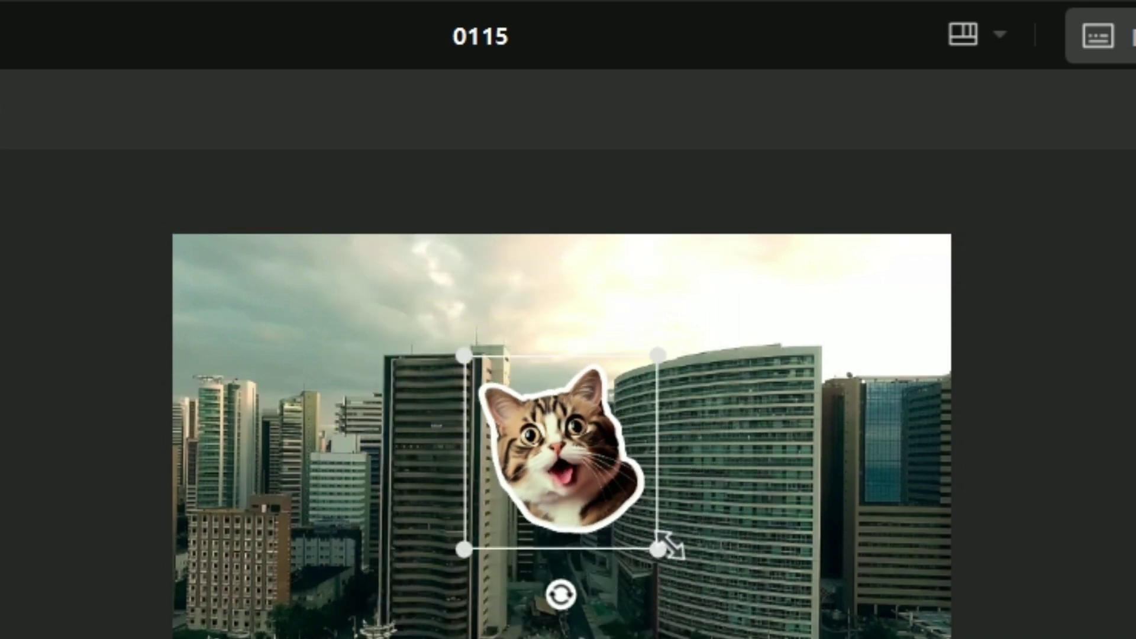
left_click_drag(670, 545, 625, 518)
left_click_drag(564, 458, 825, 366)
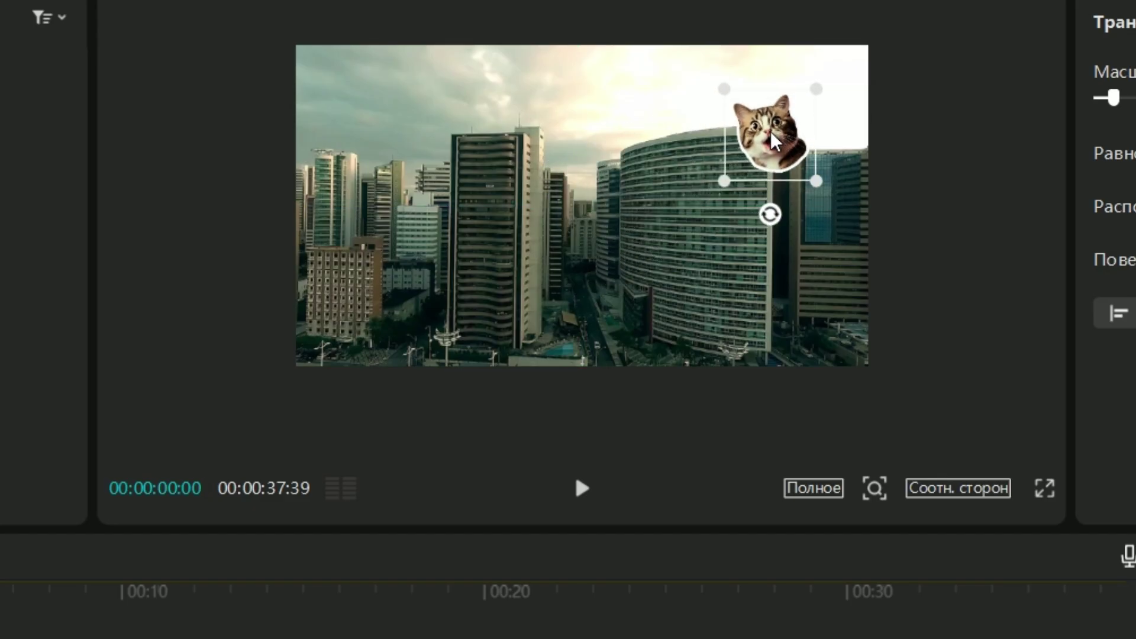
left_click_drag(772, 136, 768, 132)
left_click_drag(818, 180, 774, 142)
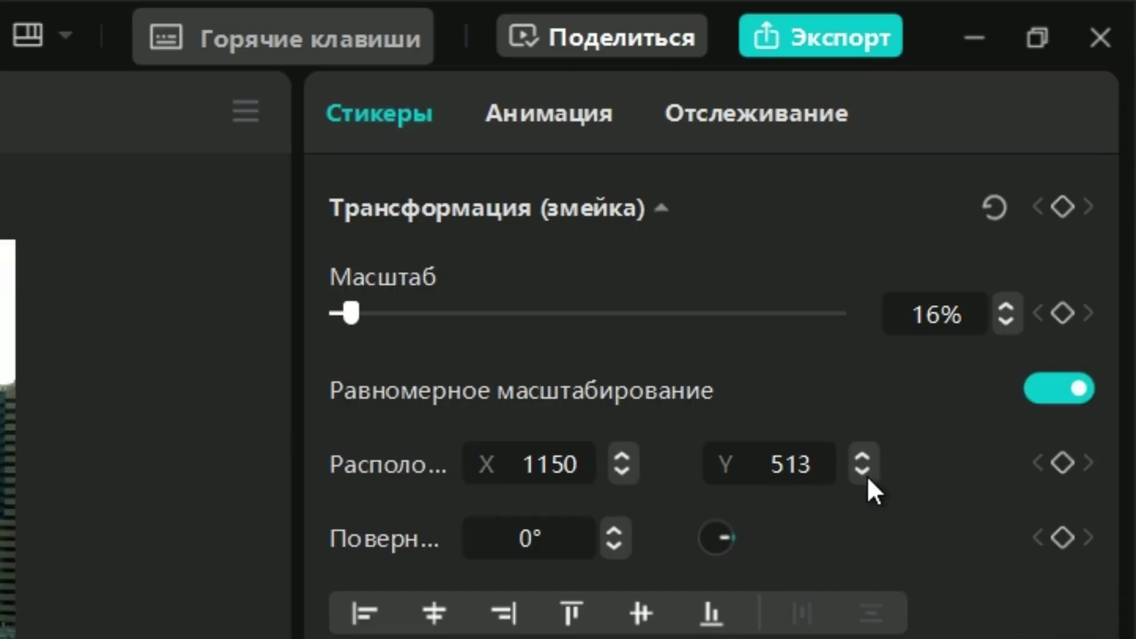
Add a starting position keyframe to the sticker and keyframe it following the curved building until 00:00:10:14, at X -580, Y 556.
left_click(1063, 463)
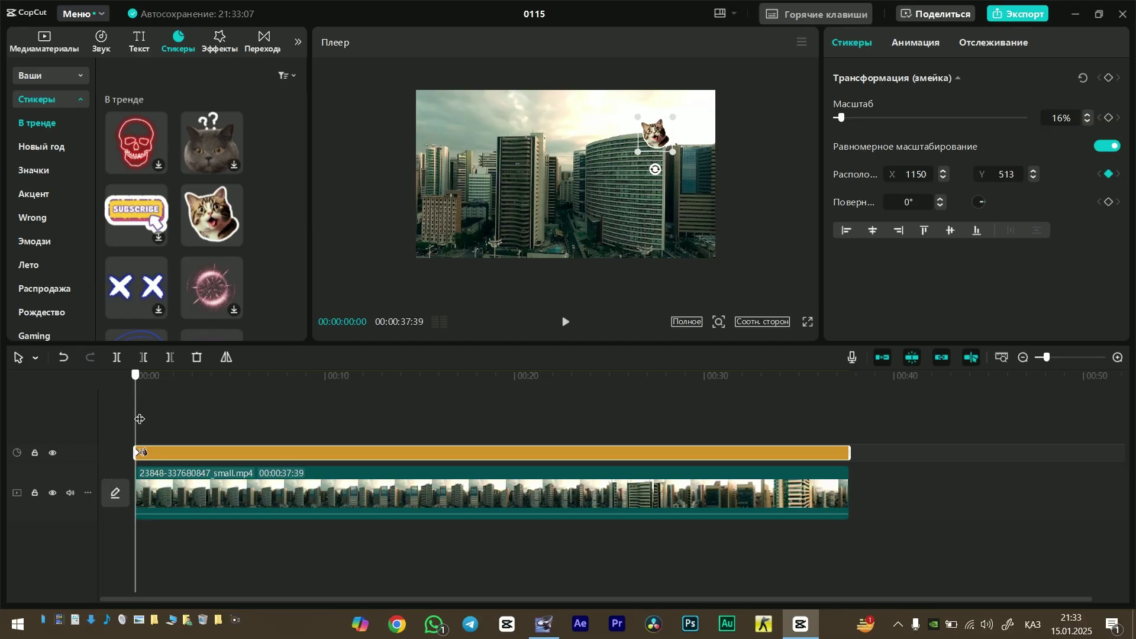
left_click_drag(140, 419, 188, 419)
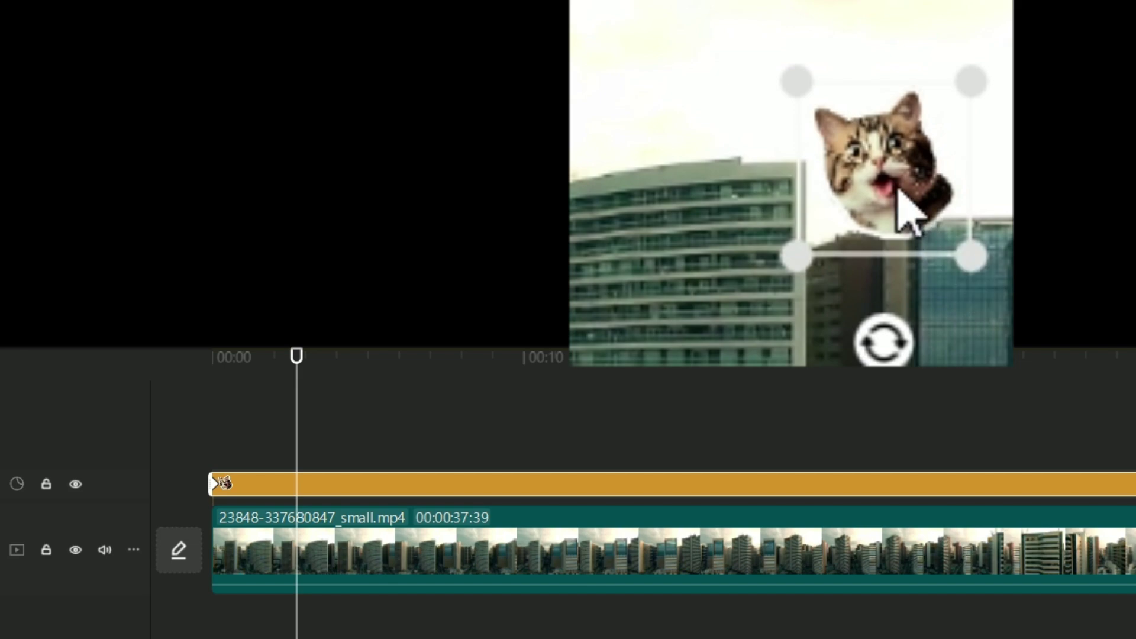
left_click_drag(898, 186, 814, 186)
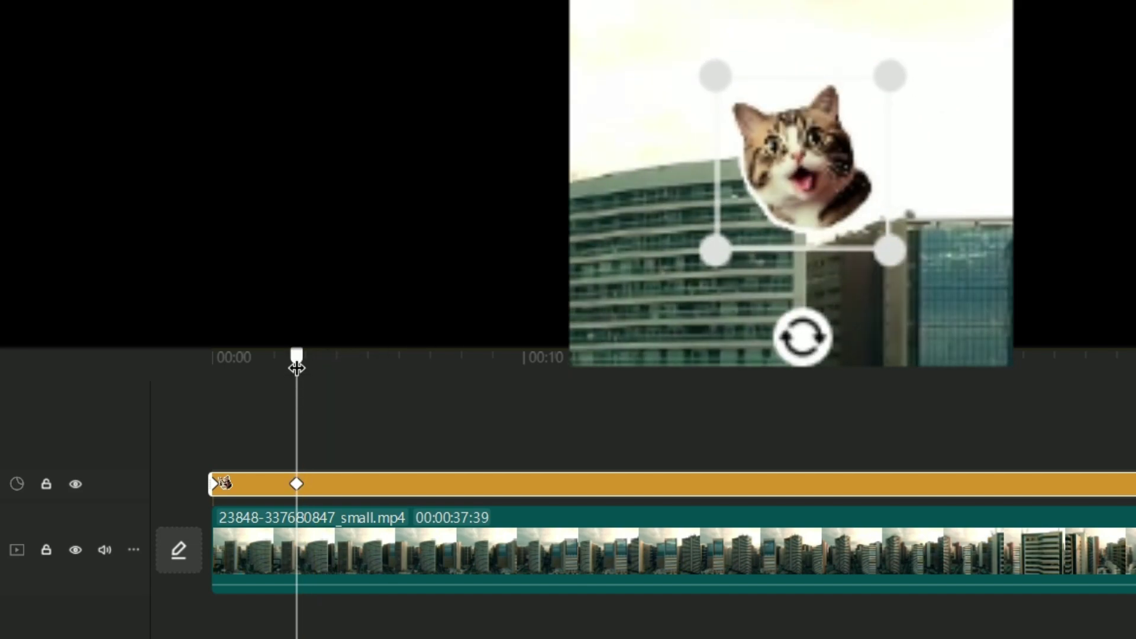
left_click_drag(297, 358, 361, 374)
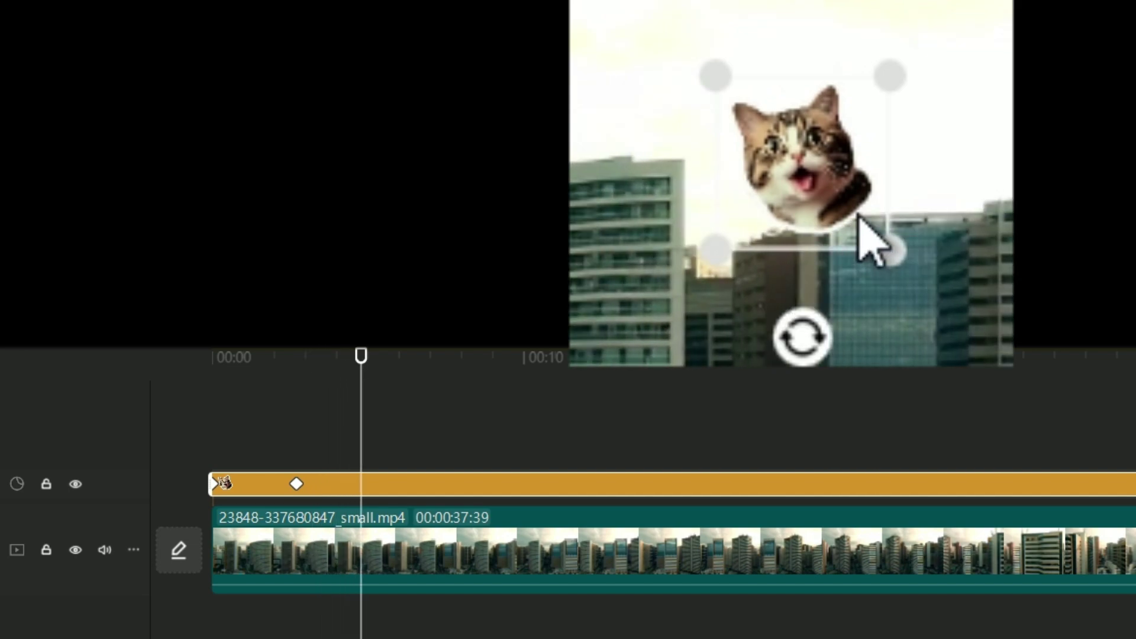
left_click_drag(862, 220, 711, 210)
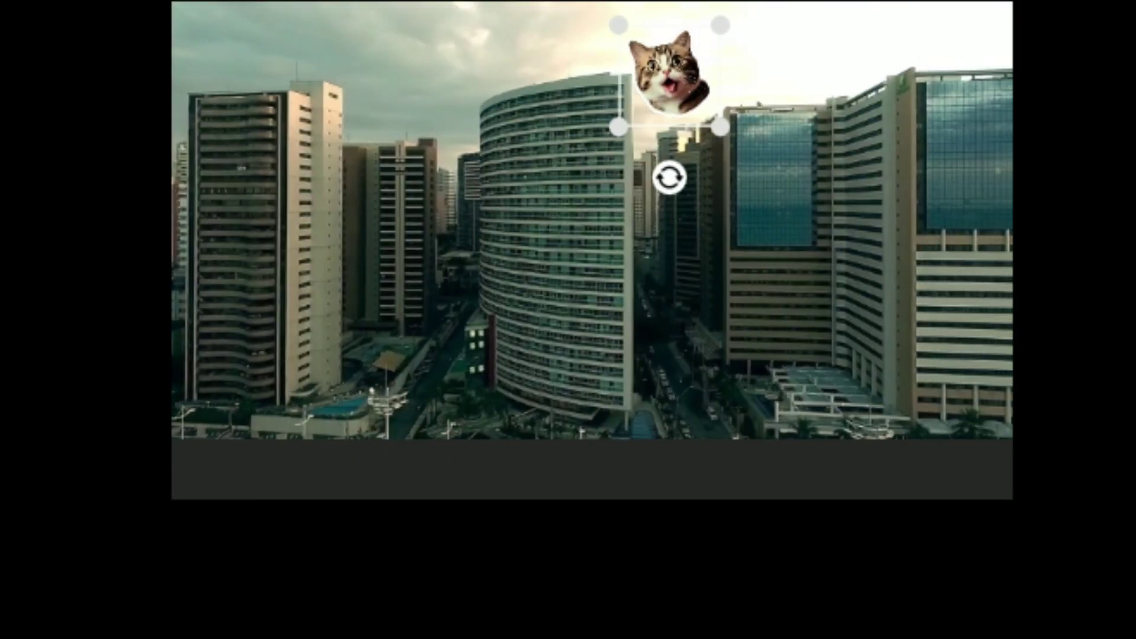
left_click_drag(679, 64, 632, 70)
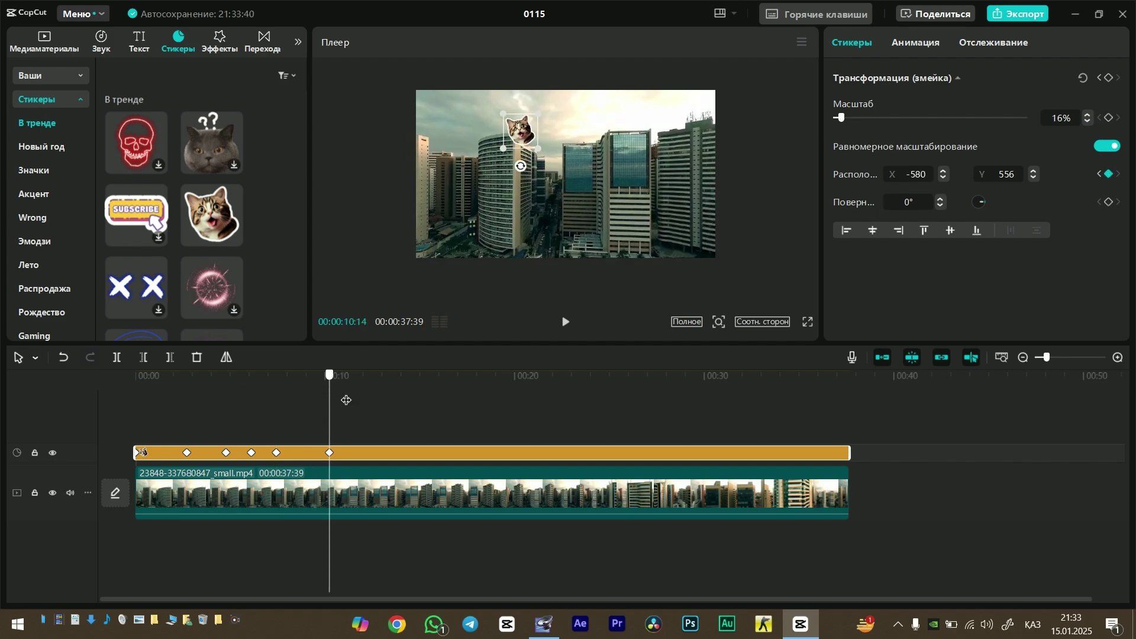
Keyframe the sticker at X -1577, Y 532 at 00:00:14:14, and at X -2281, Y 461 outside the frame at 00:00:16:35.
left_click_drag(347, 400, 405, 401)
left_click_drag(520, 131, 443, 134)
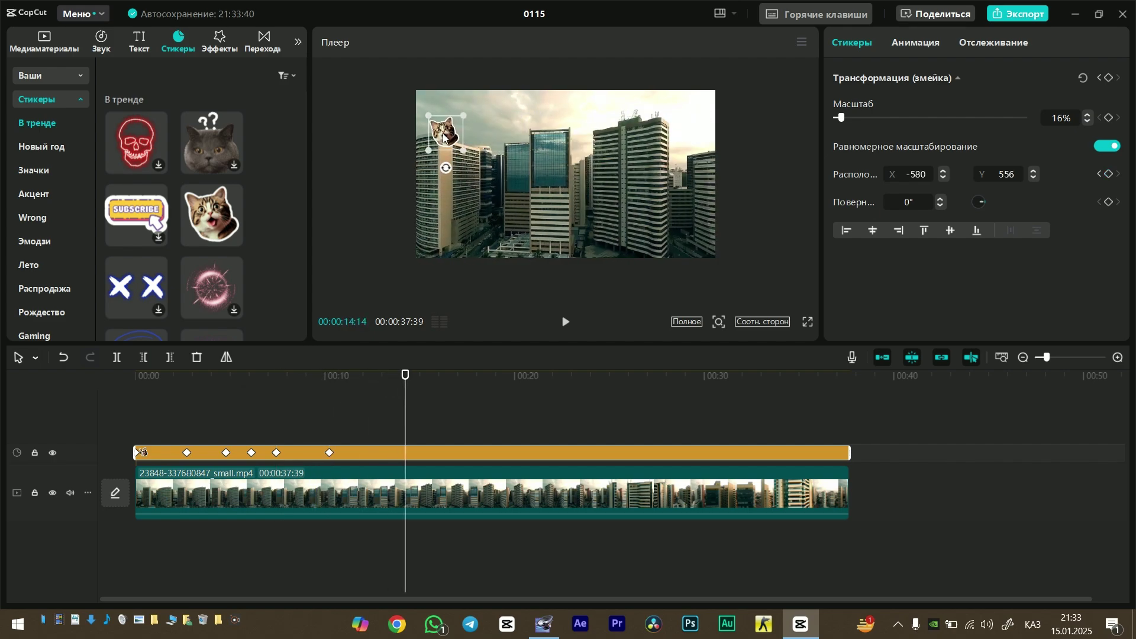
left_click_drag(405, 377, 450, 391)
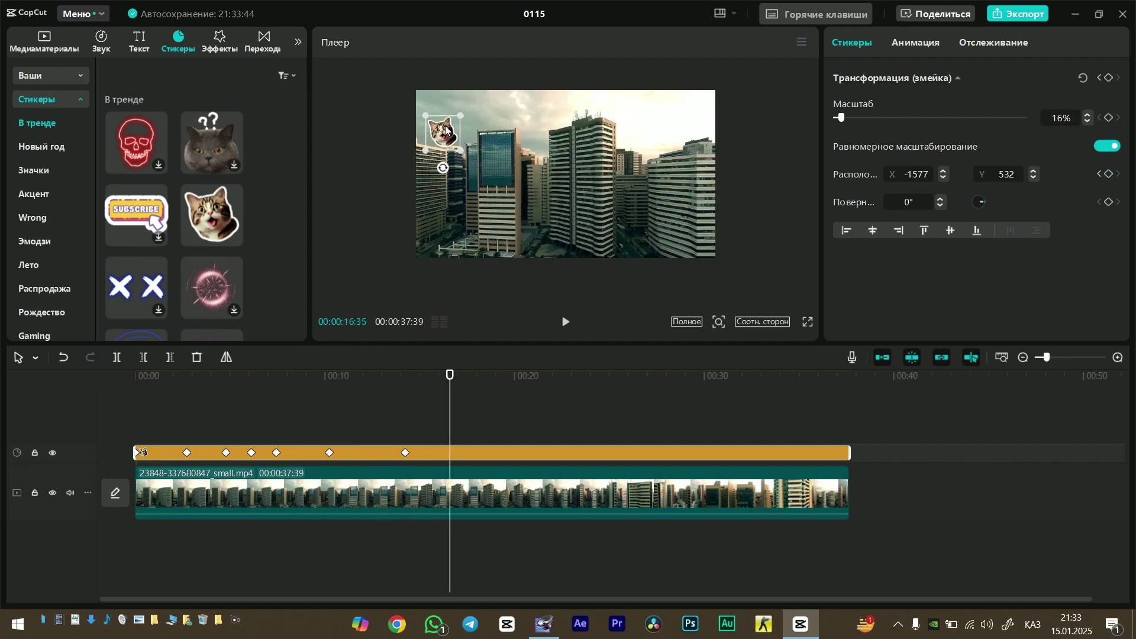
Preview the cat sticker's tracked movement from the start in full screen, then exit full screen.
key("space")
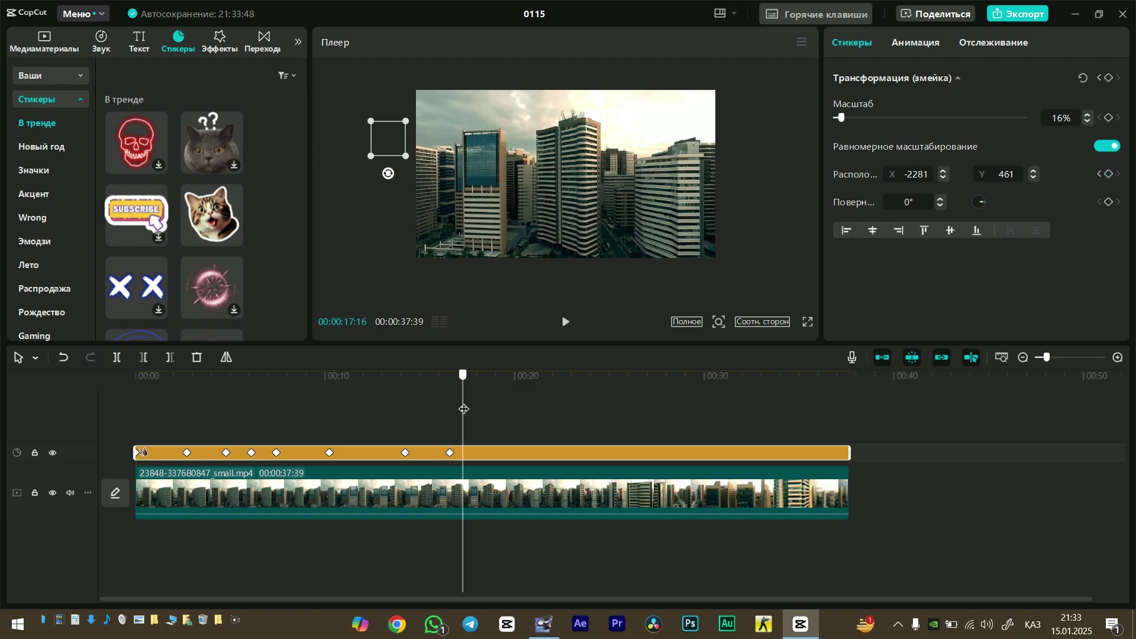
key("Home")
left_click(807, 321)
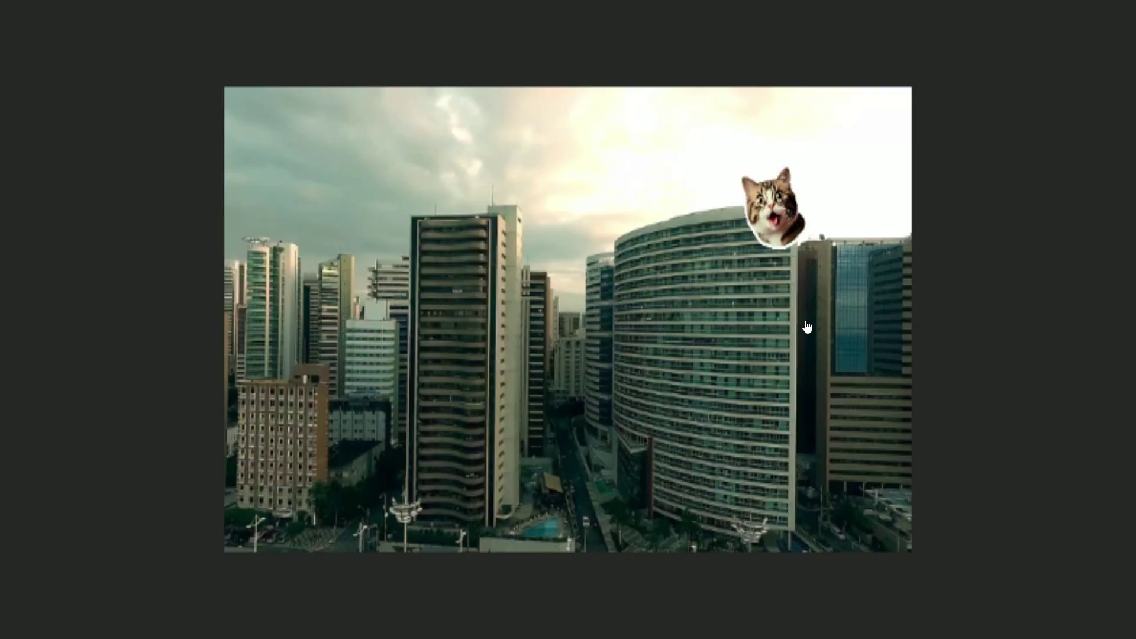
key("space")
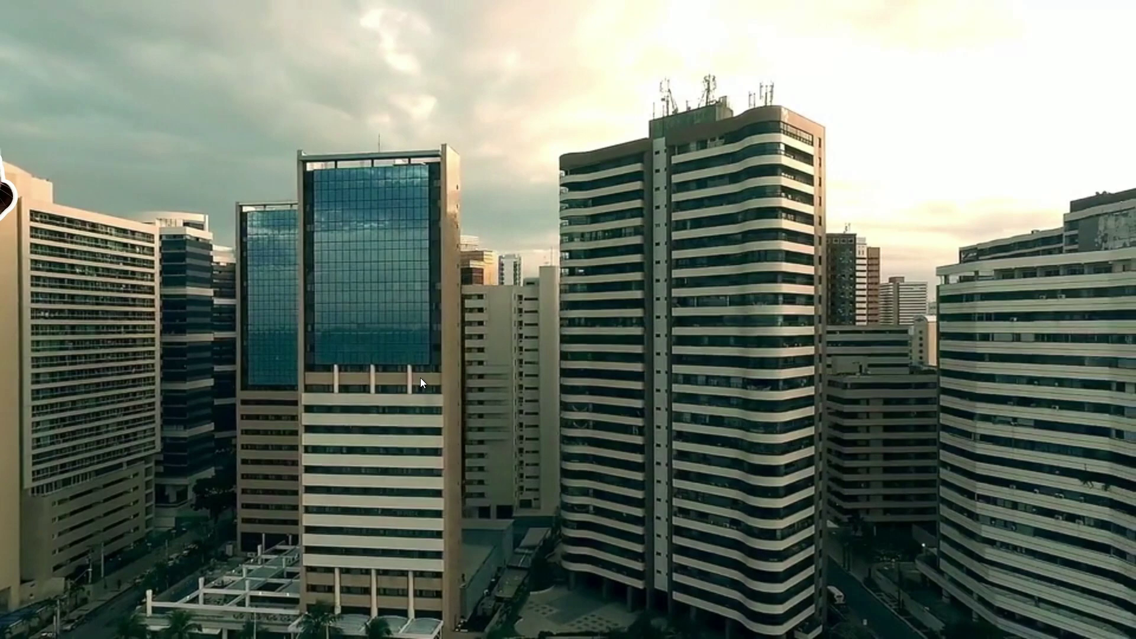
left_click(510, 457)
left_click(763, 573)
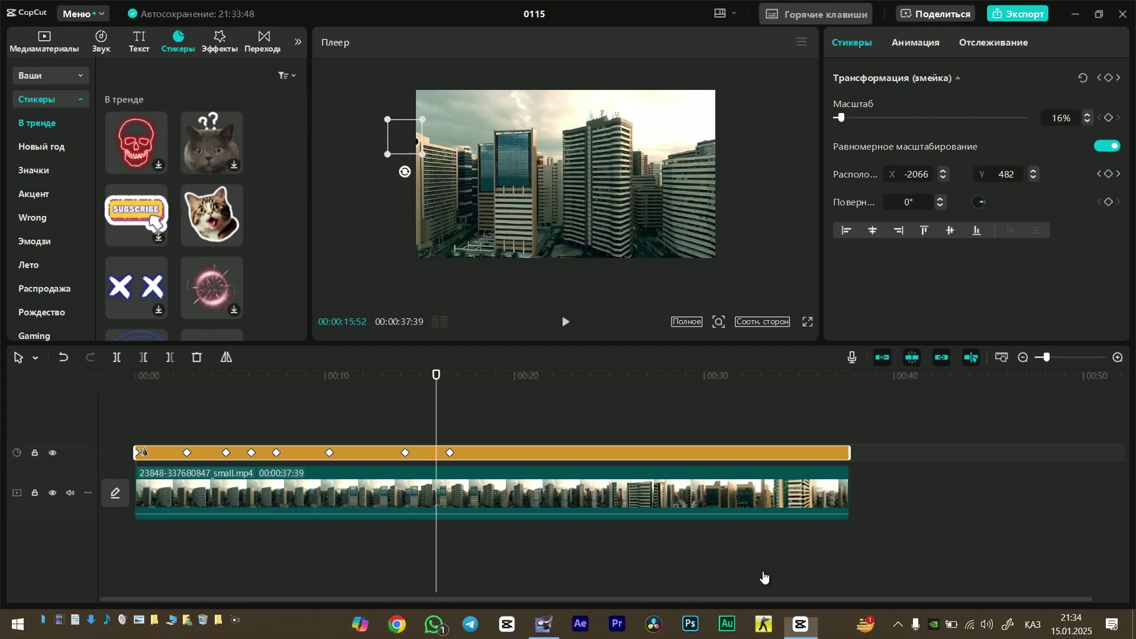
Select the city clip with the playhead at 00:00:18:55 and show its mask settings.
left_click_drag(437, 414, 494, 415)
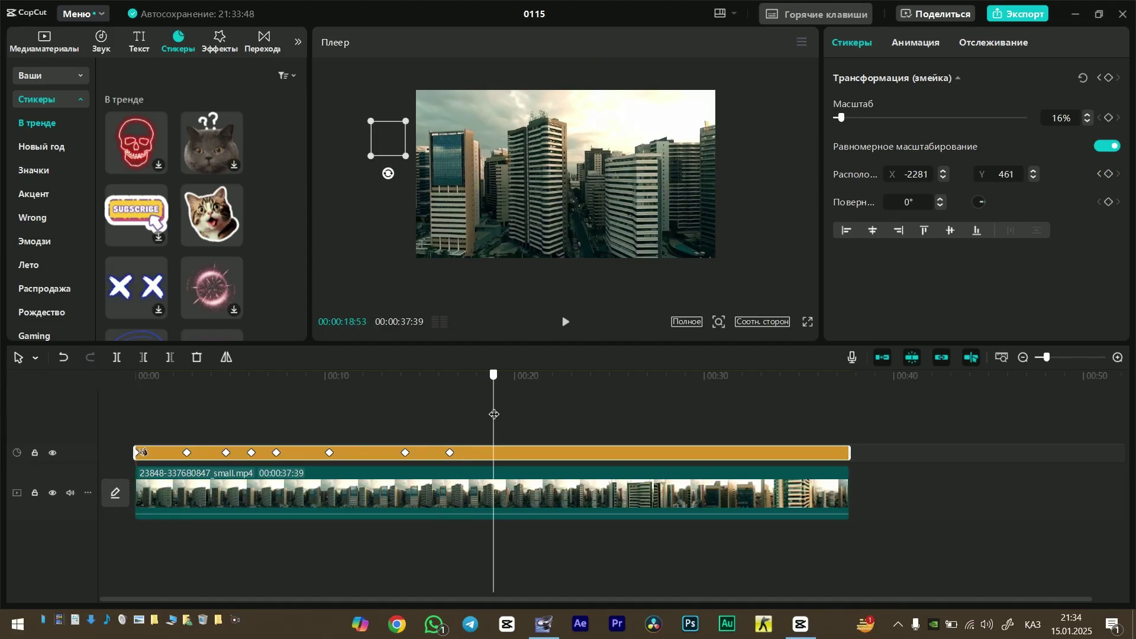
left_click(540, 495)
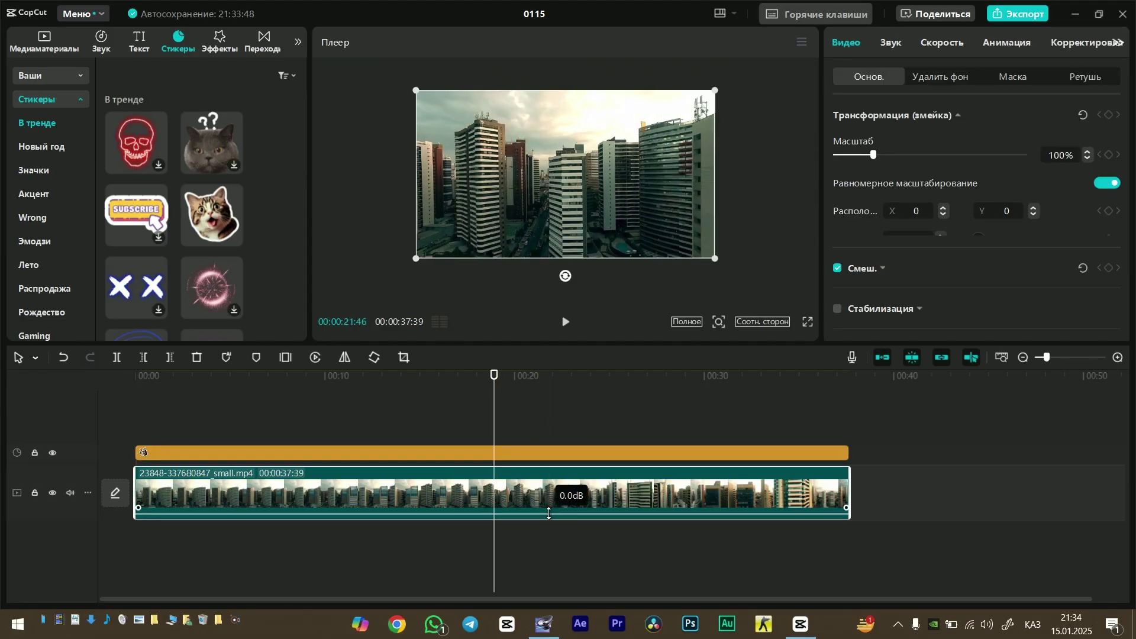
left_click(1018, 78)
Try a rectangle mask on the city clip and experiment with resizing it in the frame.
left_click(908, 140)
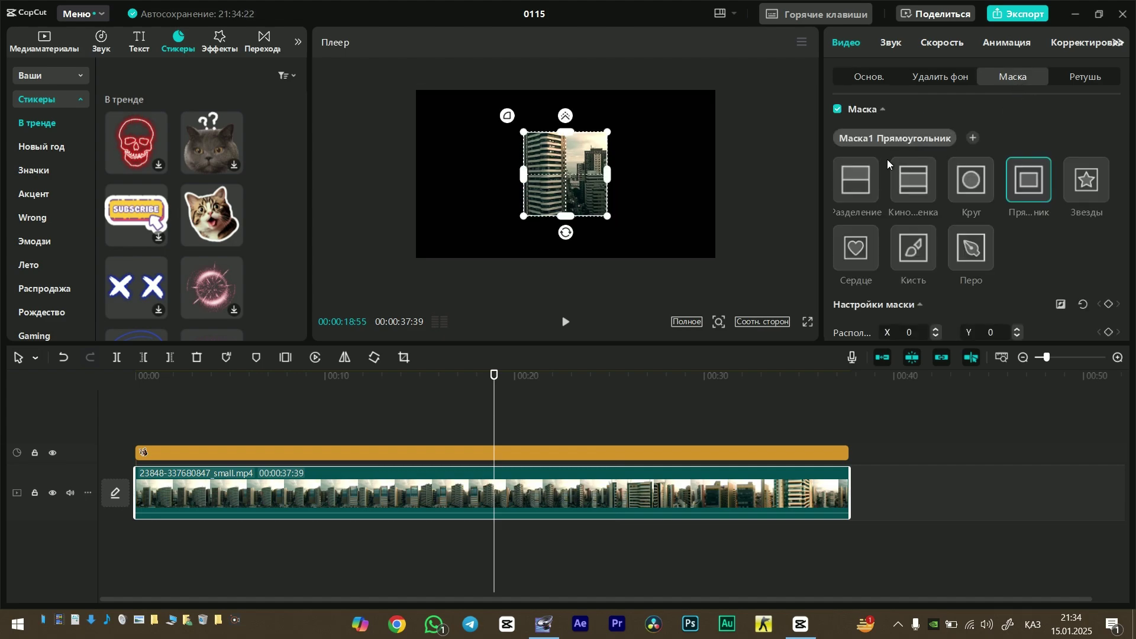
left_click_drag(610, 176, 710, 189)
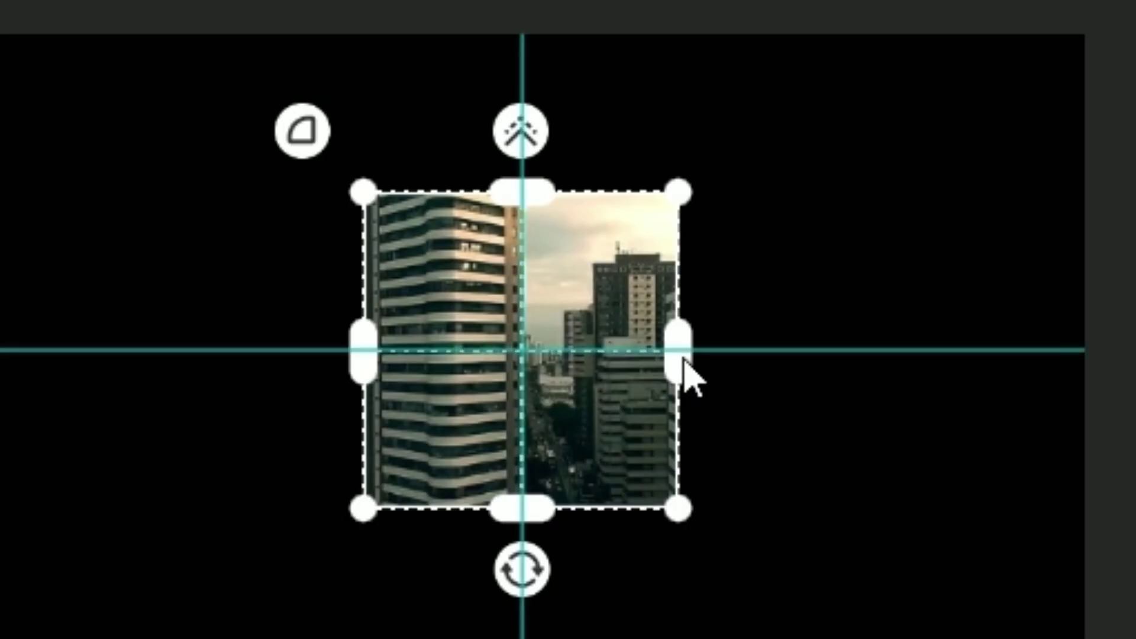
left_click_drag(550, 509, 1004, 629)
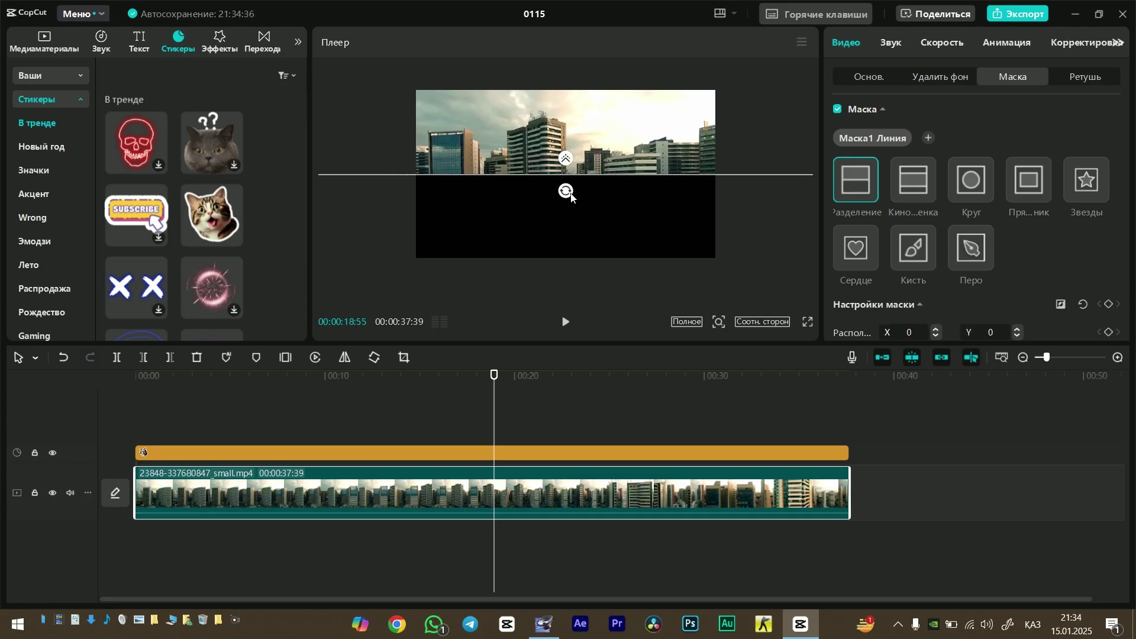
Set the city clip's split mask to 305° rotation at X -480, Y 253, with a mask position keyframe at 00:00:18:55.
left_click_drag(571, 197, 625, 180)
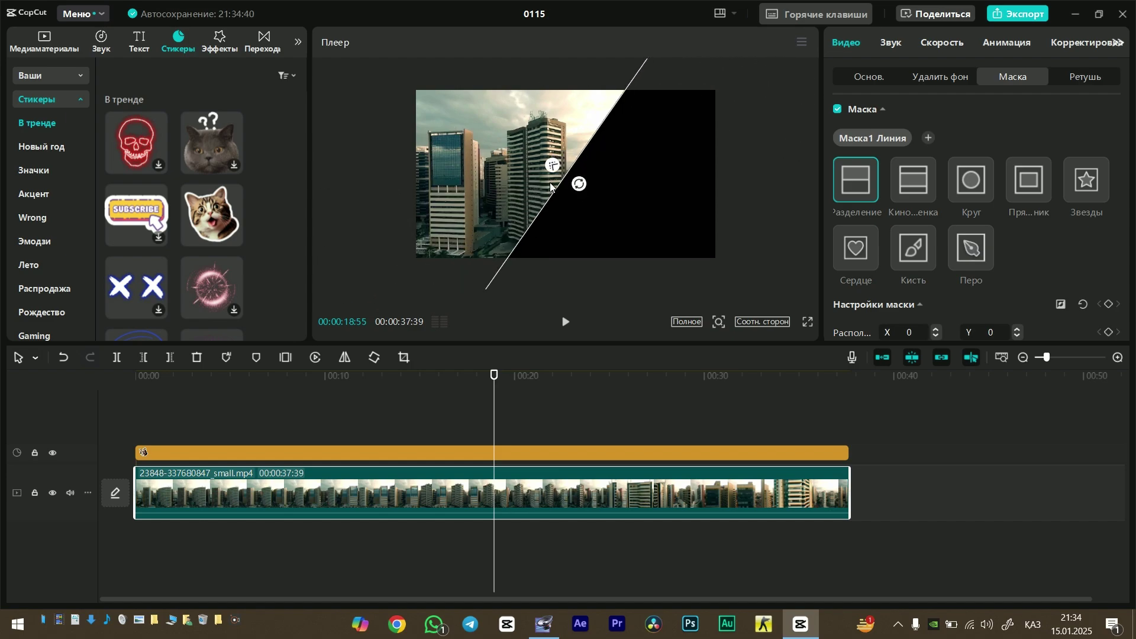
left_click_drag(575, 187, 636, 203)
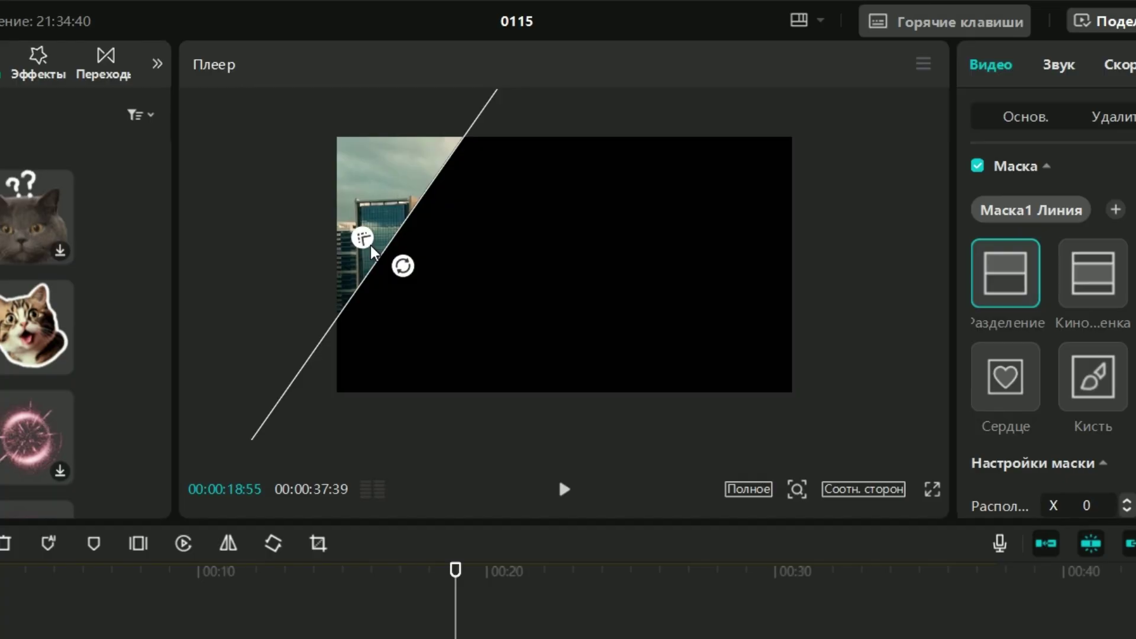
left_click_drag(673, 312, 293, 167)
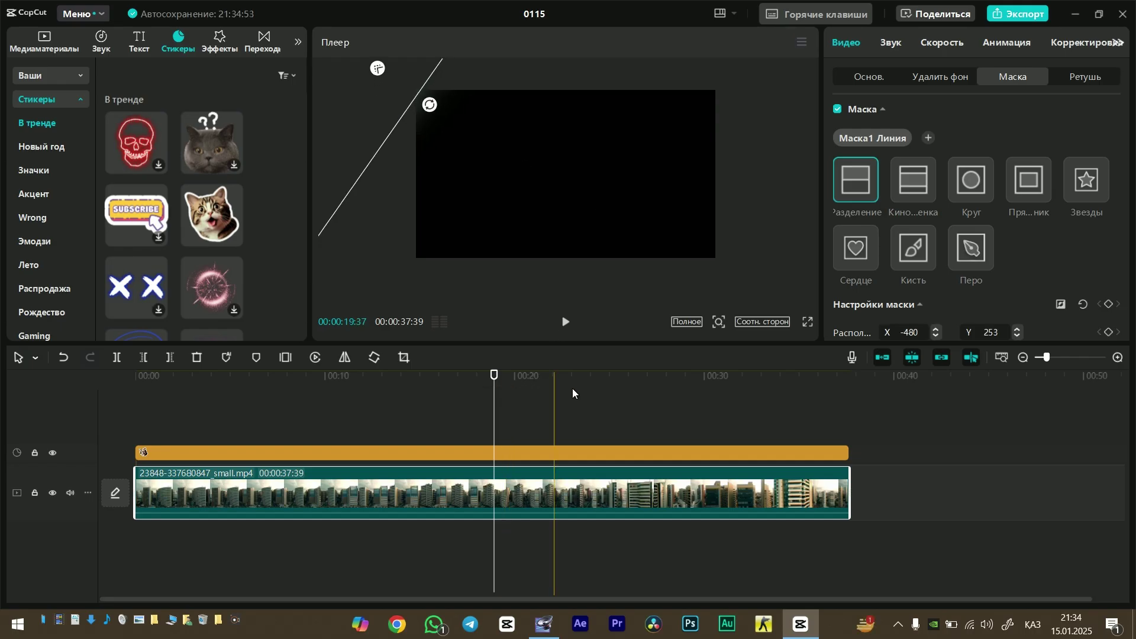
scroll(1095, 293, "down", 2)
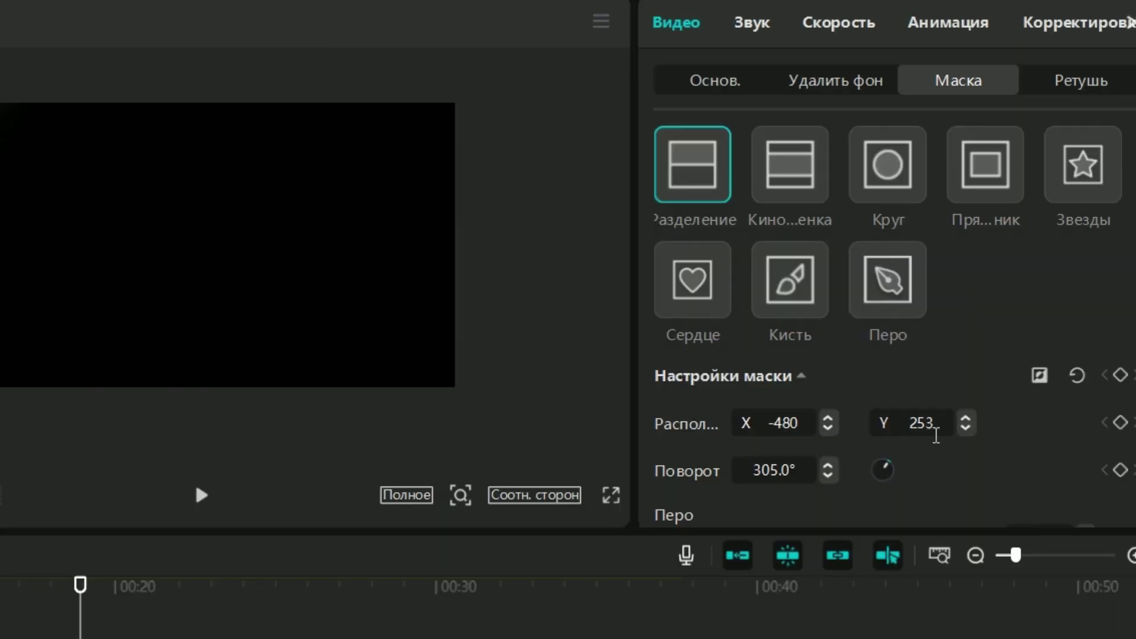
left_click(1120, 422)
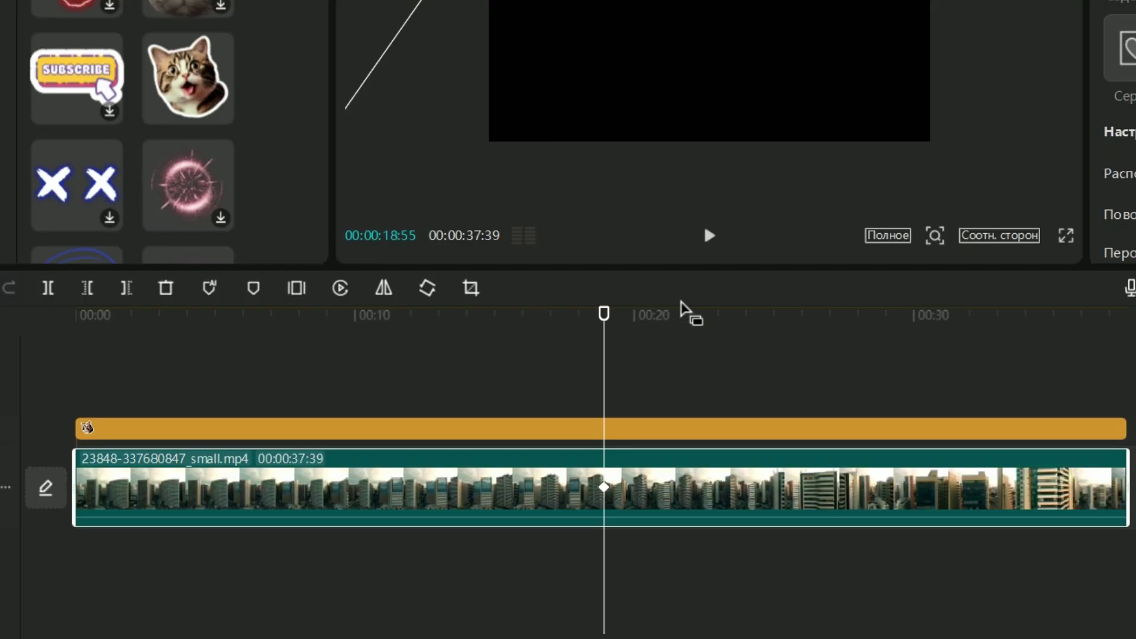
Keyframe the city clip's split mask at 00:00:20:00 by moving its line across the frame to X 480, Y -270.
left_click_drag(609, 329, 634, 328)
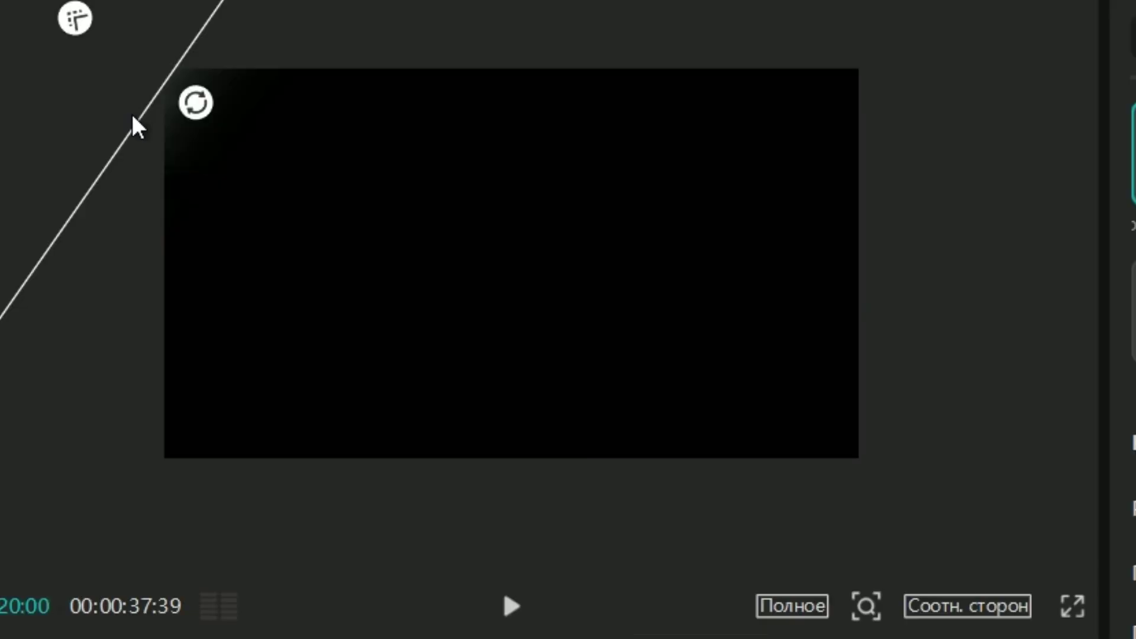
left_click_drag(468, 0, 922, 145)
left_click_drag(847, 463, 892, 512)
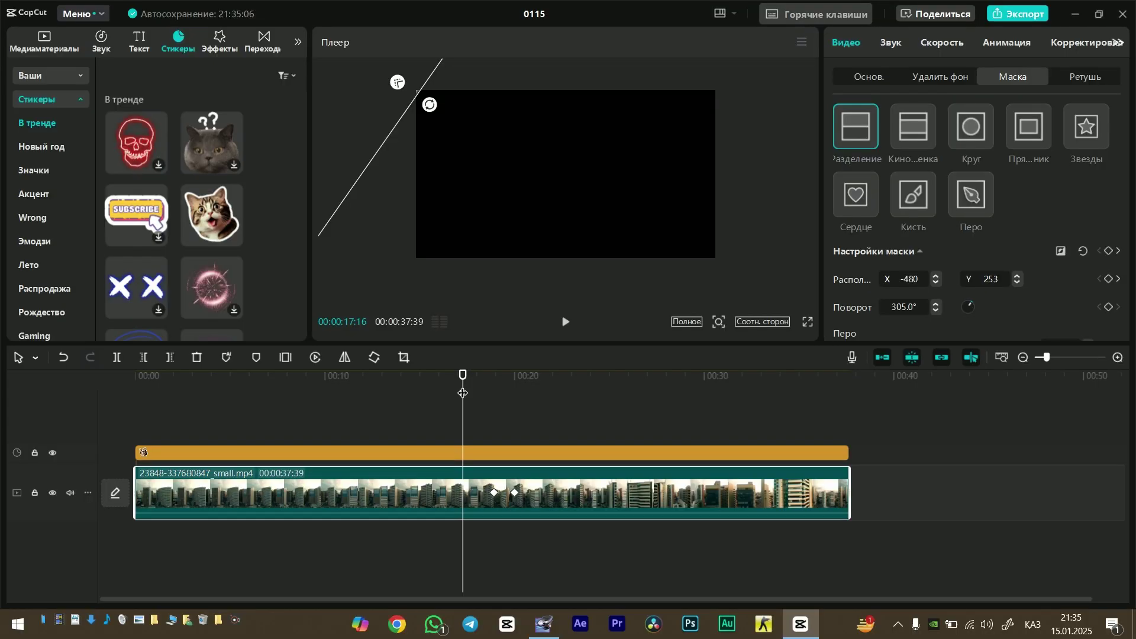
Preview the city clip's split-mask reveal from 00:00:17:16 in full screen, then exit full screen.
left_click(808, 322)
key("space")
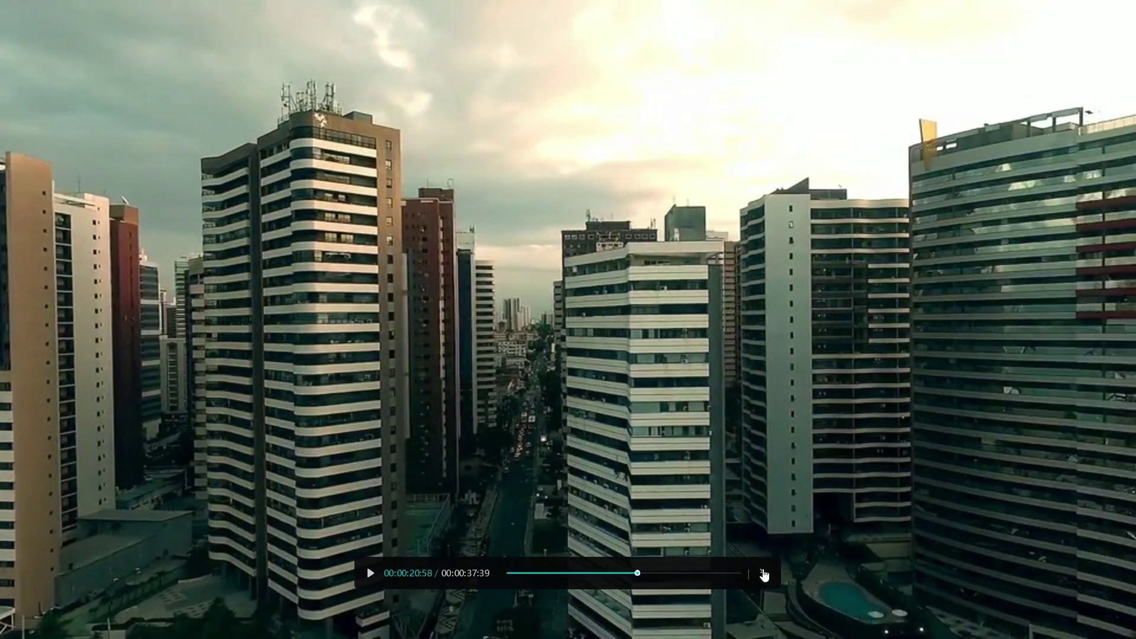
left_click(765, 573)
Select the city clip with the playhead at 00:00:21:57 and examine the available mask shapes, position, rotation and feather settings.
left_click(553, 408)
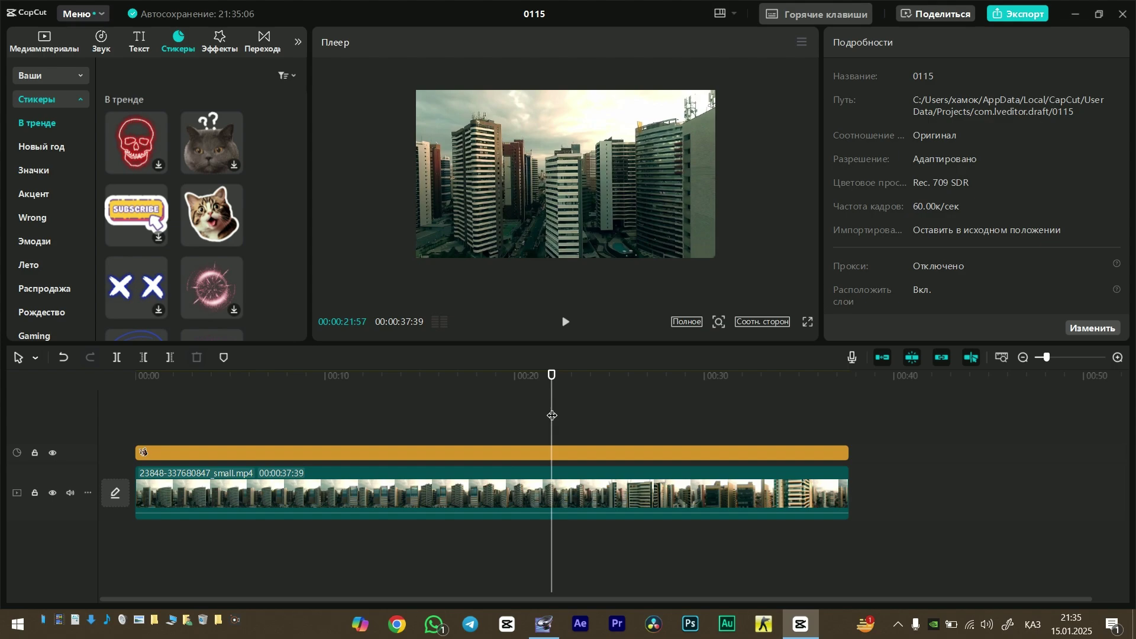
left_click(559, 494)
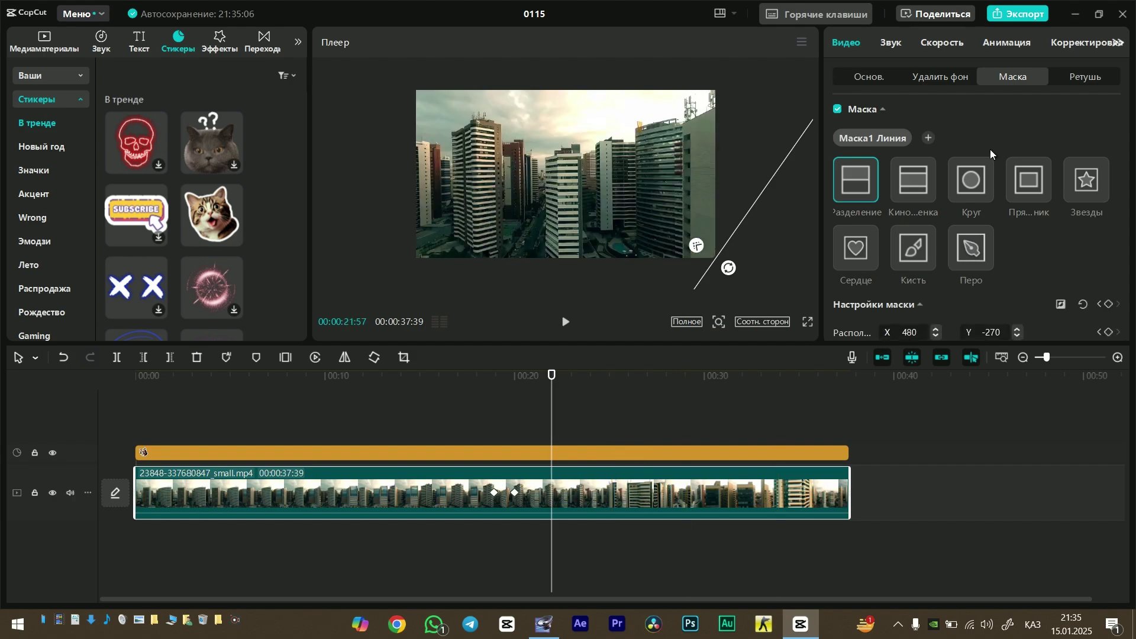
scroll(989, 316, "down", 2)
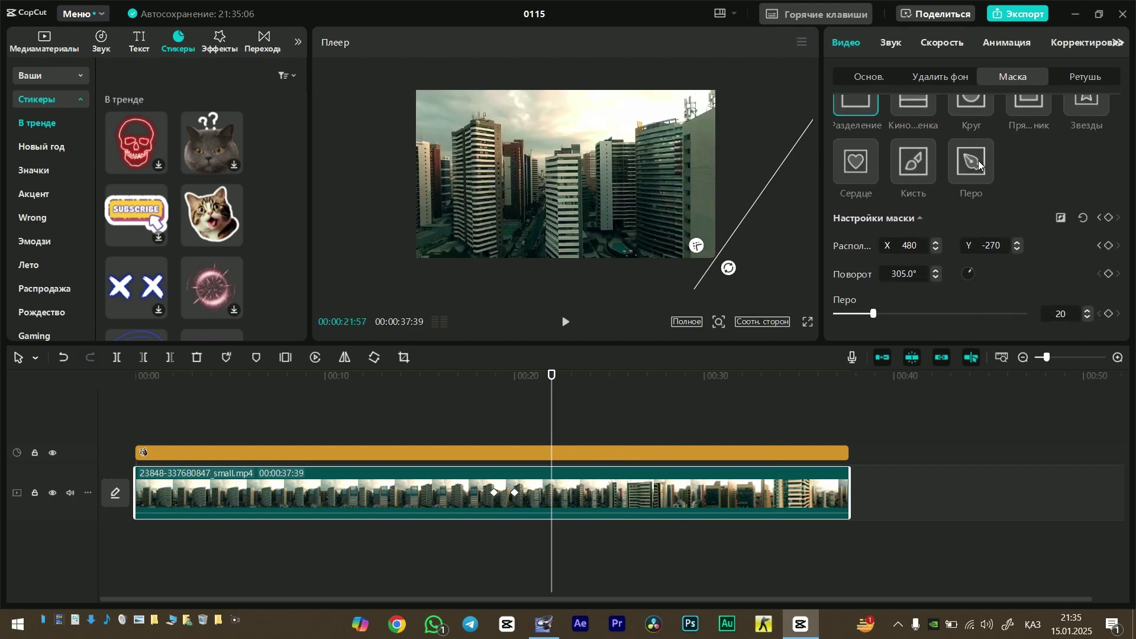
scroll(977, 172, "up", 2)
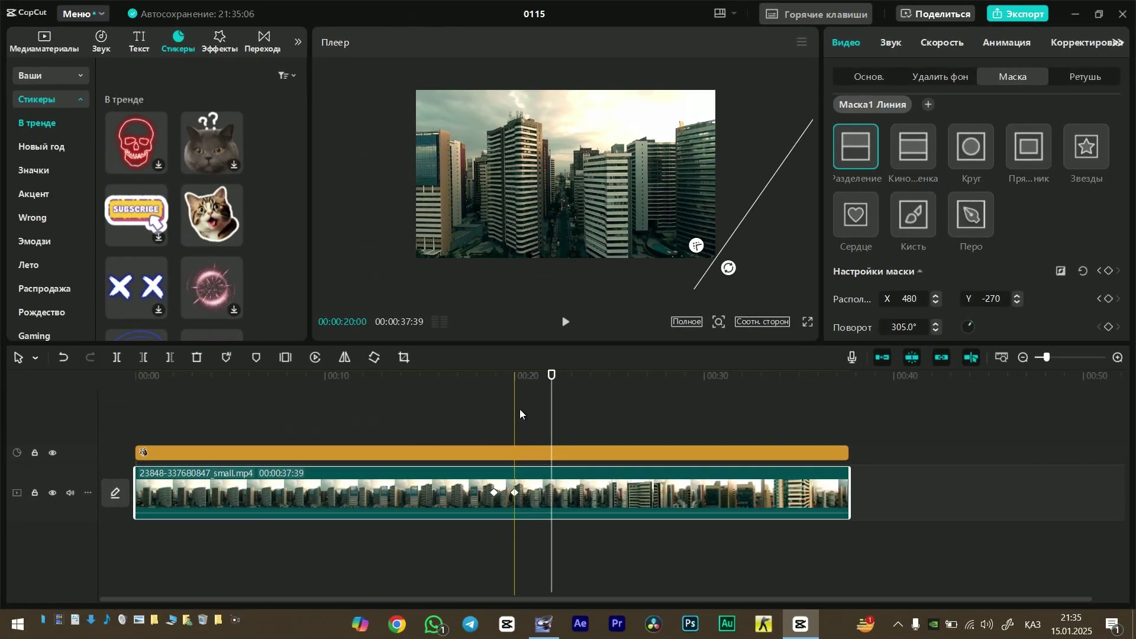
Play the city footage from 00:00:20:19, just after the second mask keyframe.
left_click(520, 411)
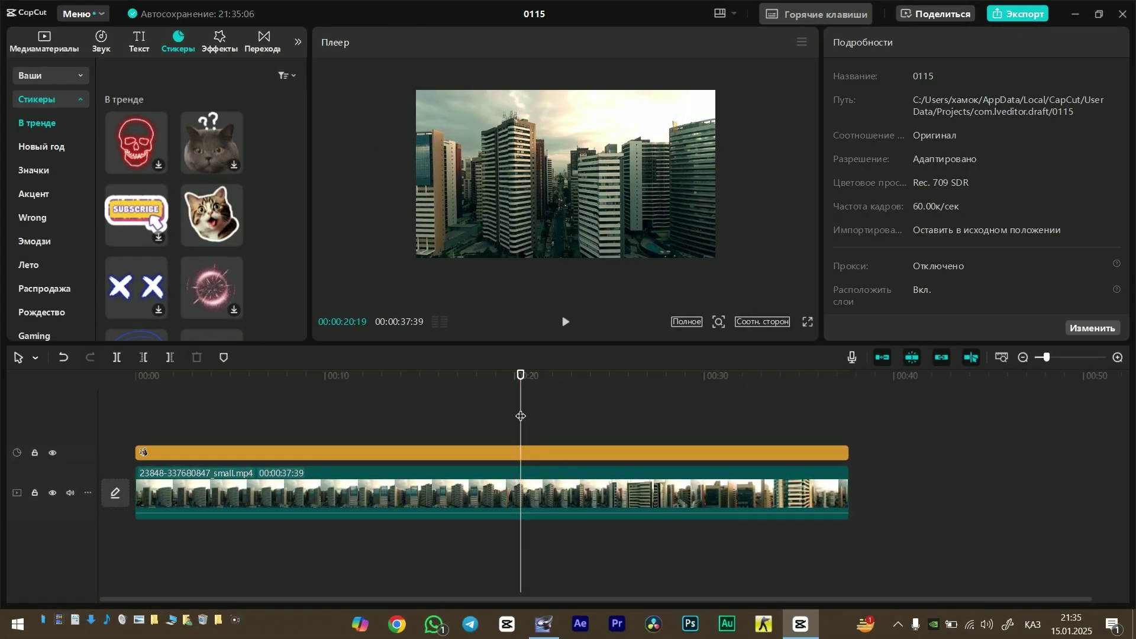
key("space")
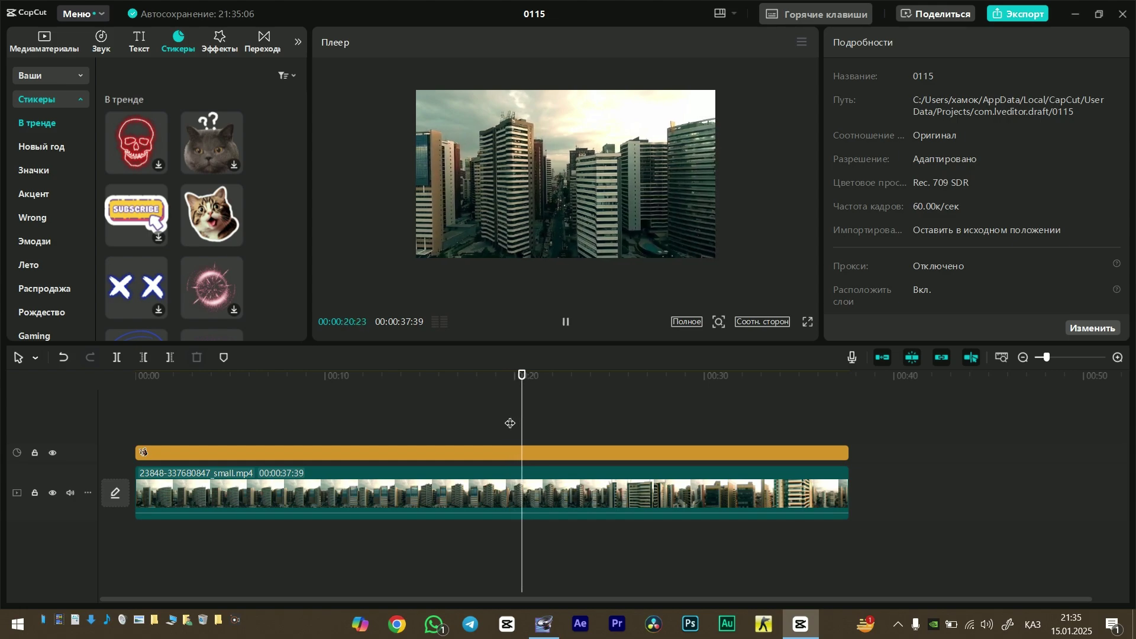